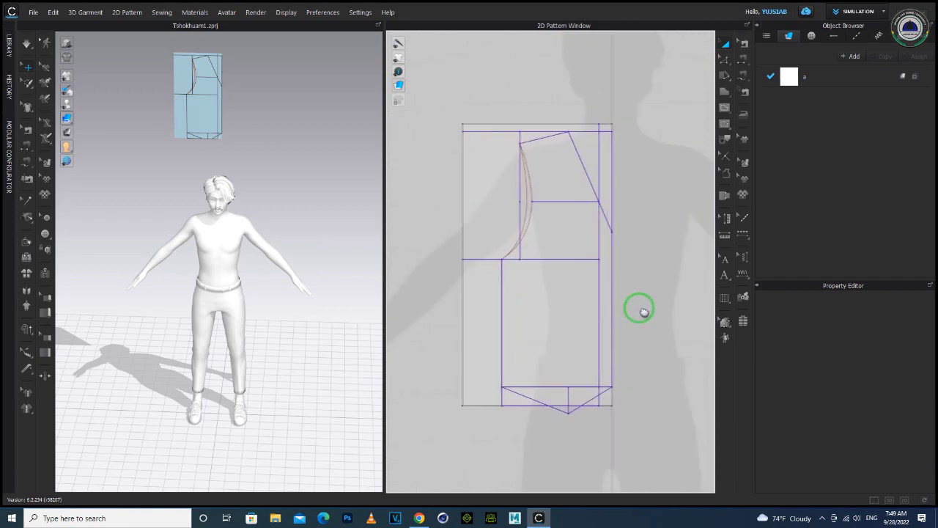
Step: Start a polygon pattern at the hem's centre-front corner, extending about 0.54 in past centre front and up to the neckline's lowest point
click(724, 92)
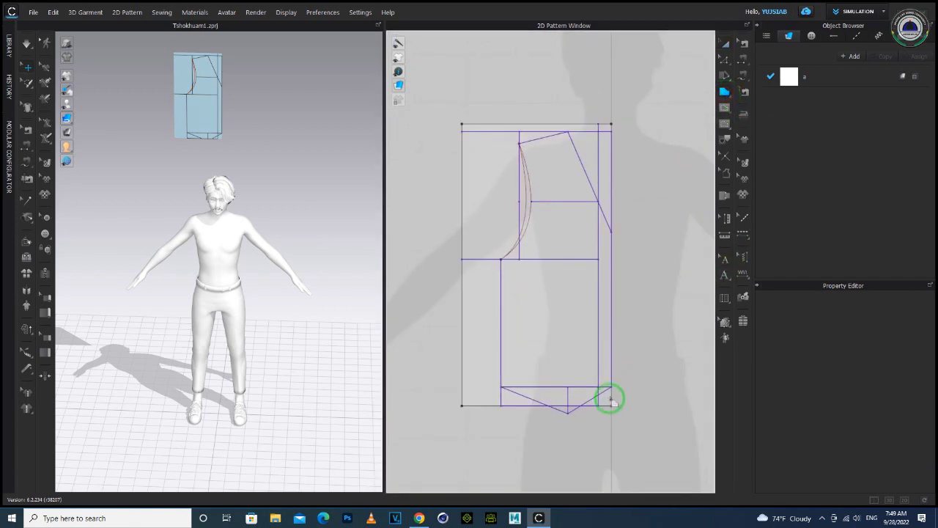
scroll(612, 388, up, 3)
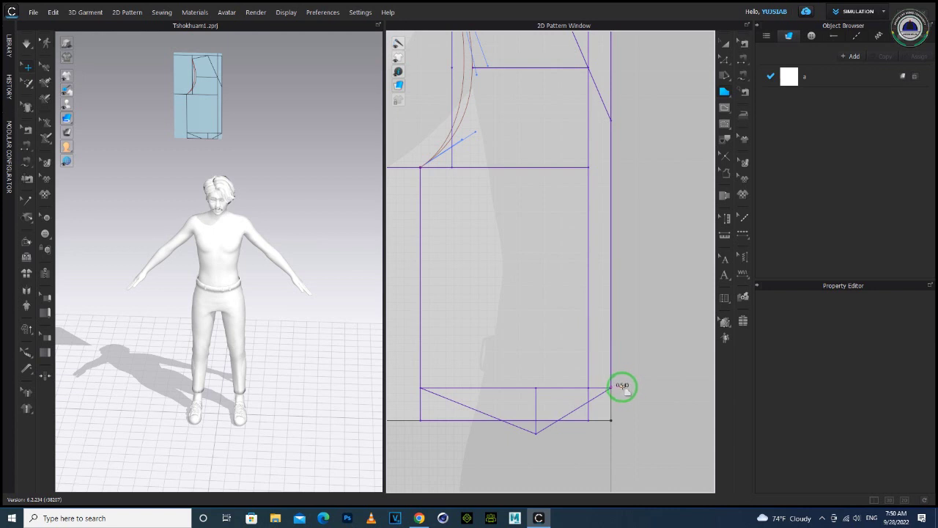
click(622, 386)
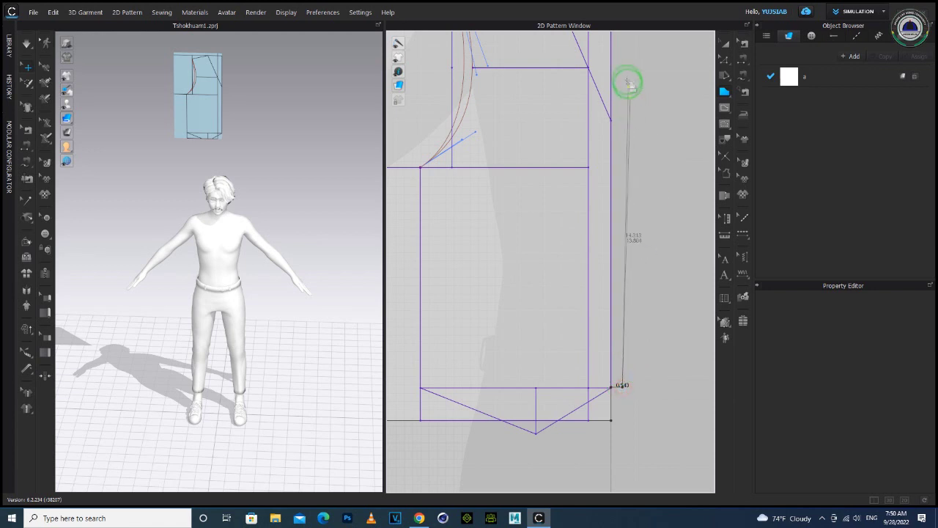
click(613, 121)
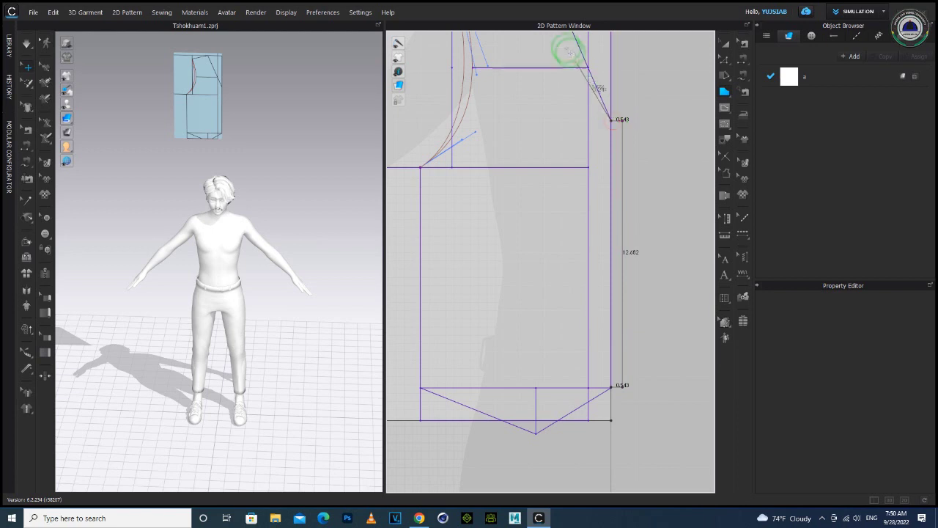
Step: Continue the polygon up the slanted neckline guide, placing its corner exactly where the neckline meets the shoulder line
middle_drag(565, 38, 565, 393)
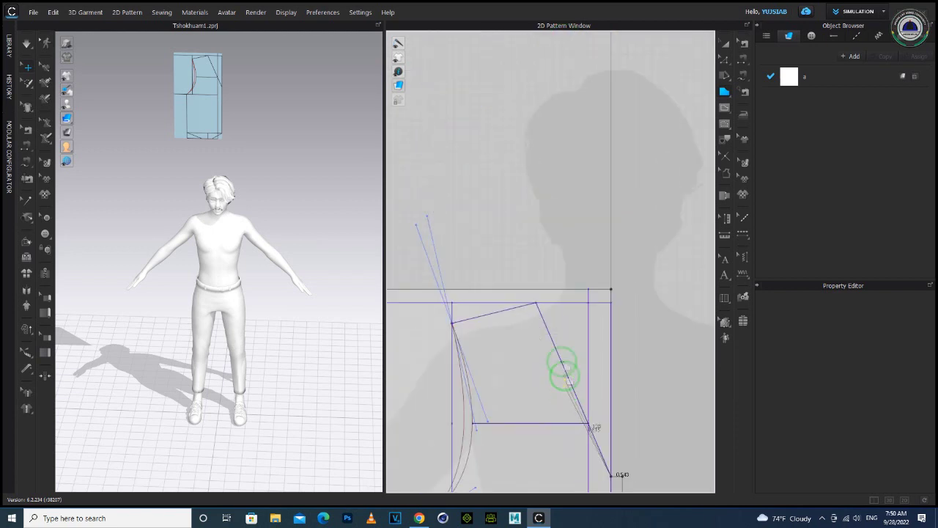
click(536, 302)
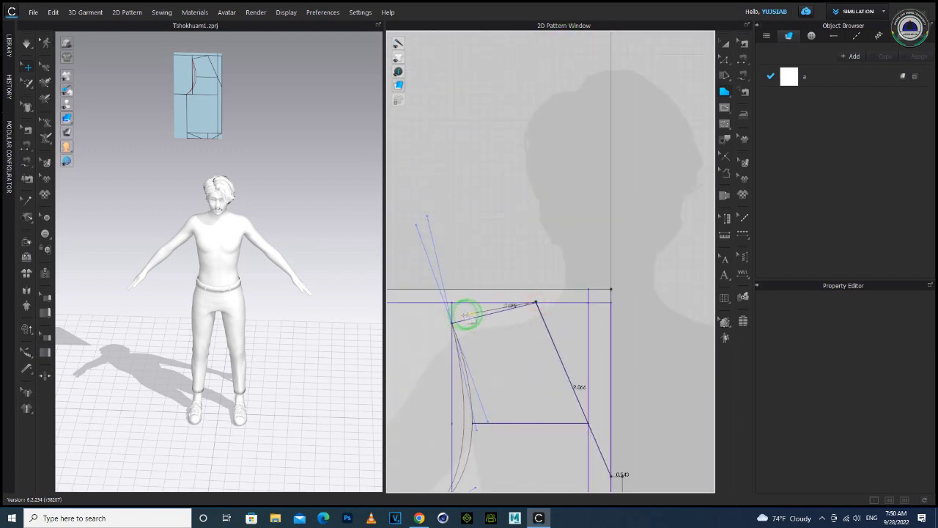
click(452, 323)
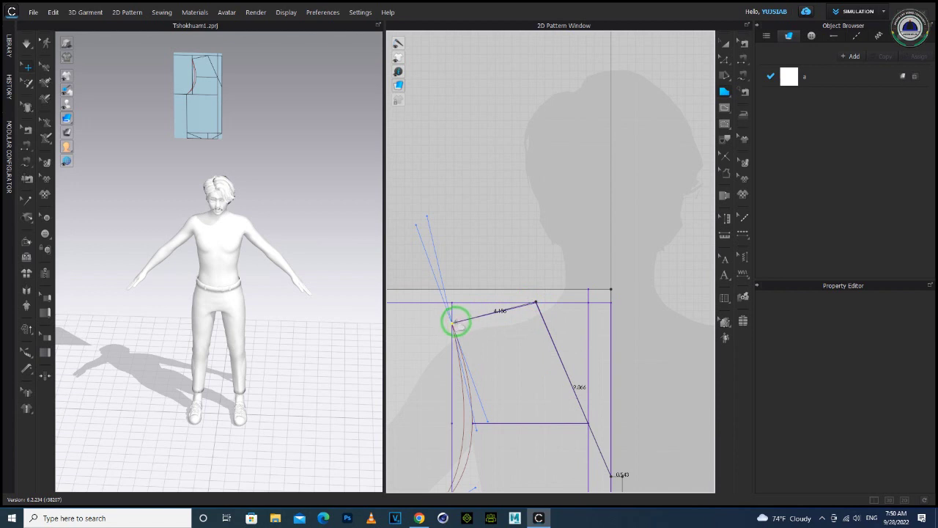
key(BackSpace)
scroll(539, 302, up, 3)
click(530, 308)
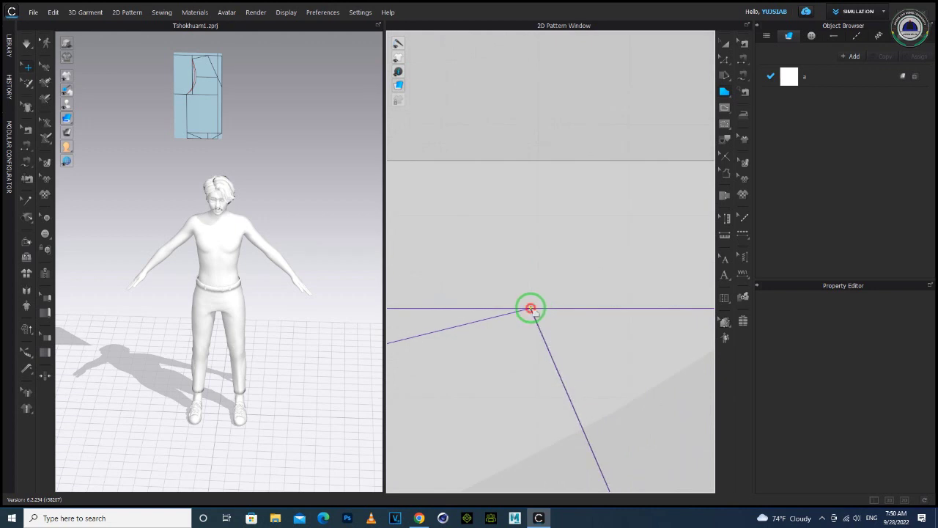
Step: Extend the polygon along the shoulder line to the shoulder tip and straight down to the underarm point
scroll(516, 319, down, 4)
middle_drag(463, 347, 667, 270)
drag(672, 273, 514, 222)
click(505, 239)
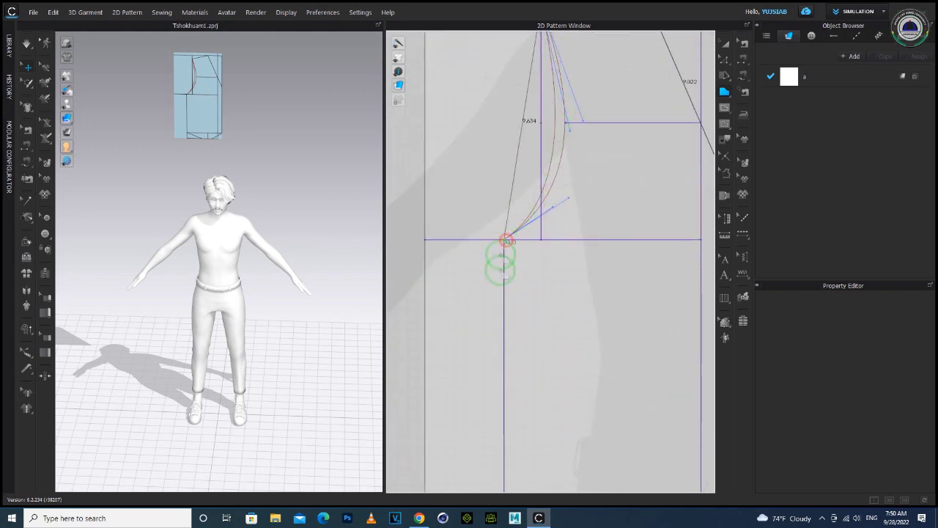
Step: Continue the polygon down the side seam guide to the side corner where the pointed hem begins
scroll(515, 408, down, 2)
middle_drag(515, 408, 515, 196)
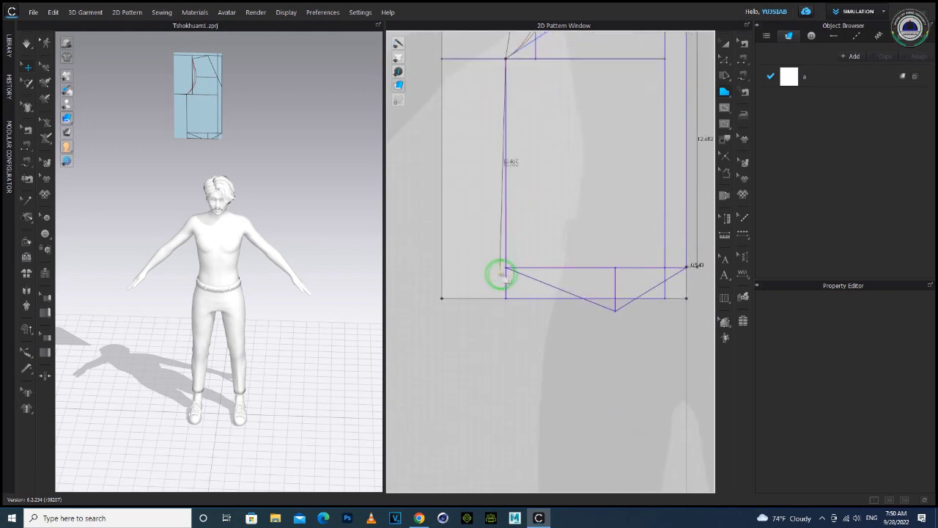
scroll(506, 268, up, 5)
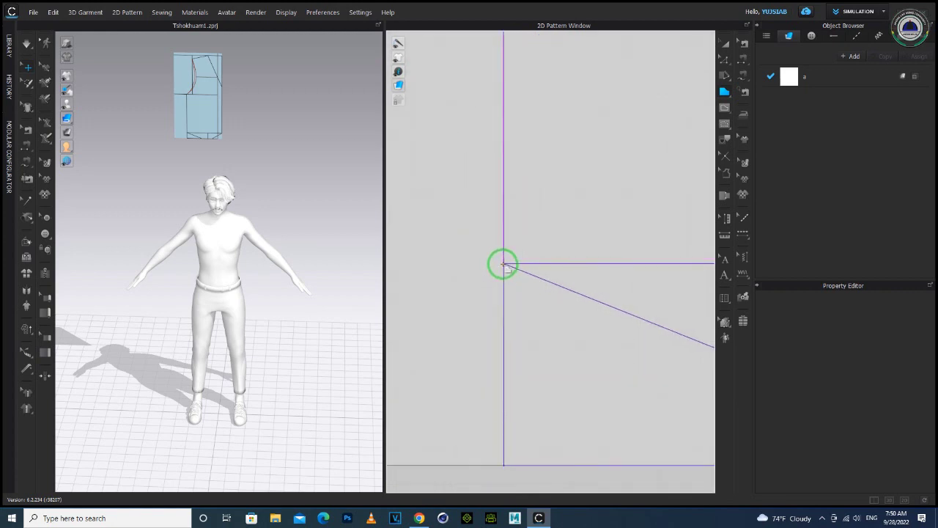
click(502, 263)
Step: Trace the pointed hem through its lowest point to the centre-front corner and close the polygon at its starting point
scroll(578, 282, down, 1)
middle_drag(617, 315, 358, 255)
scroll(653, 329, down, 1)
middle_drag(652, 329, 413, 235)
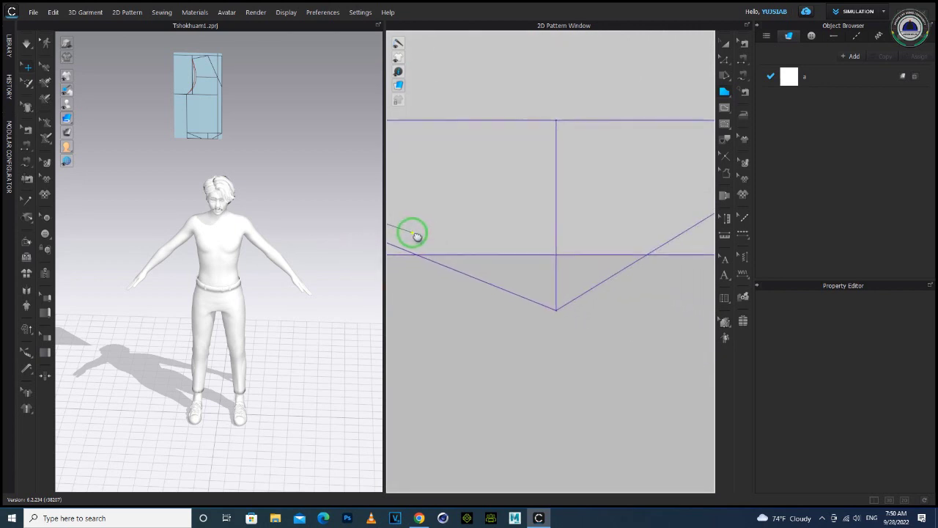
click(555, 311)
scroll(430, 300, up, 3)
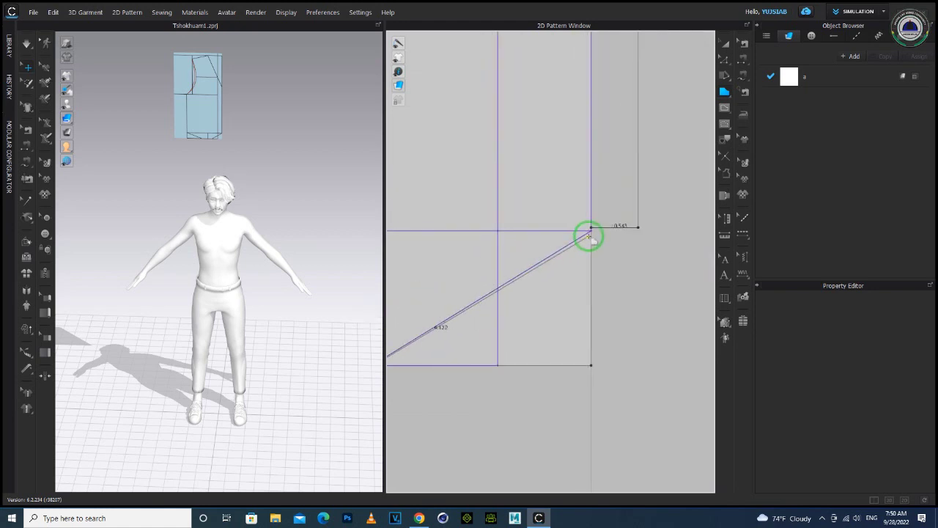
click(590, 231)
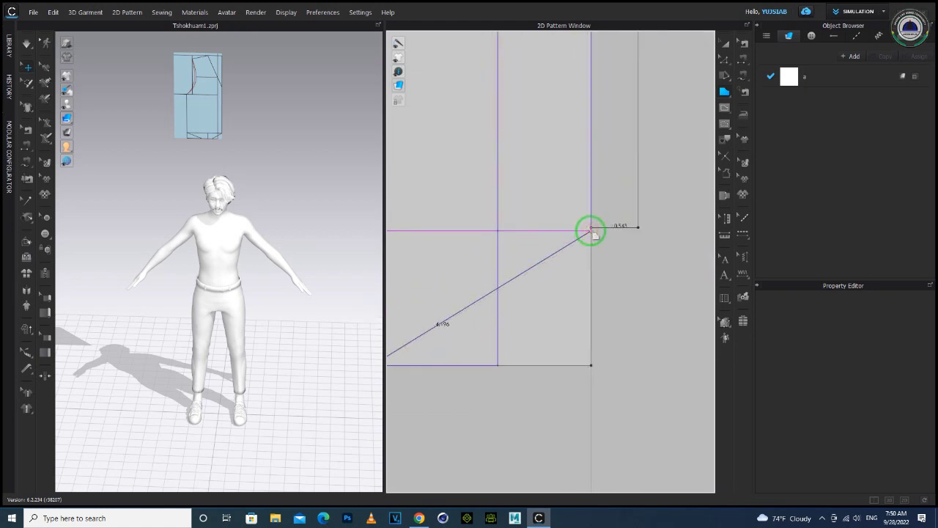
click(590, 227)
Step: Try to move the short bottom edge of the front extension down level with the guide's hem corner
scroll(619, 237, up, 3)
key(z)
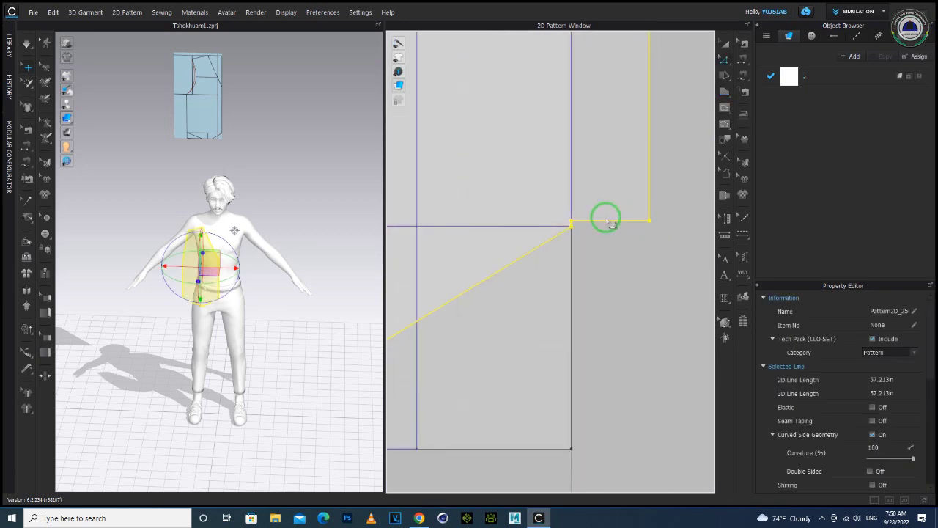
drag(613, 225, 606, 222)
click(606, 236)
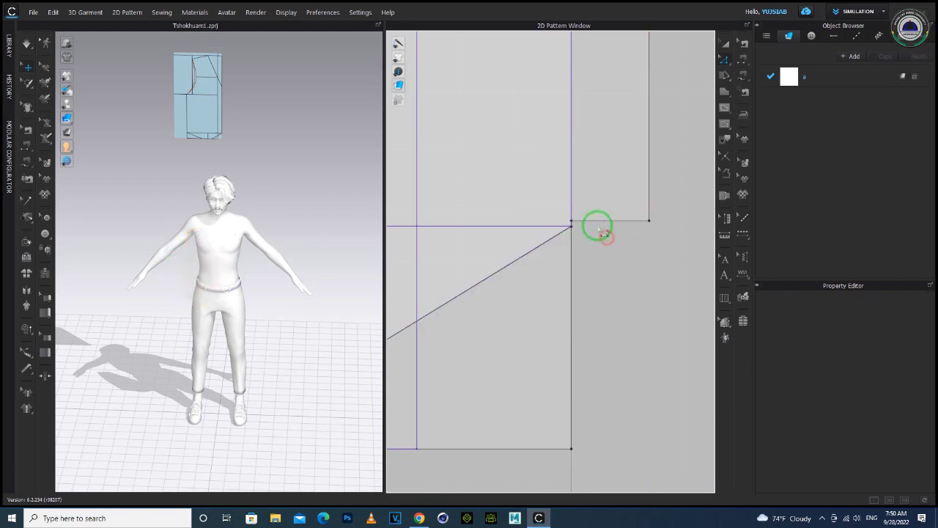
click(599, 220)
drag(598, 221, 600, 227)
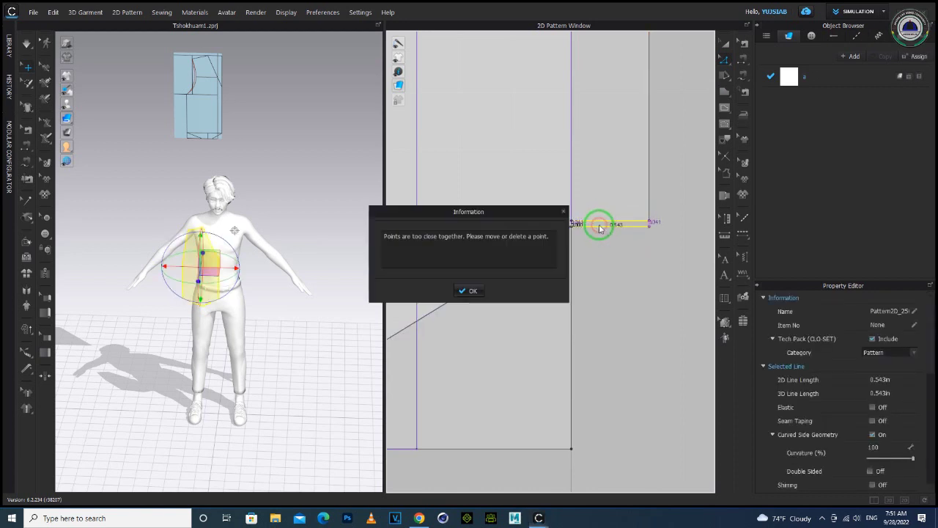
click(472, 290)
Step: Delete the extra point above the centre-front hem corner and lower the extension's outer bottom corner level with the remaining point
scroll(623, 227, up, 5)
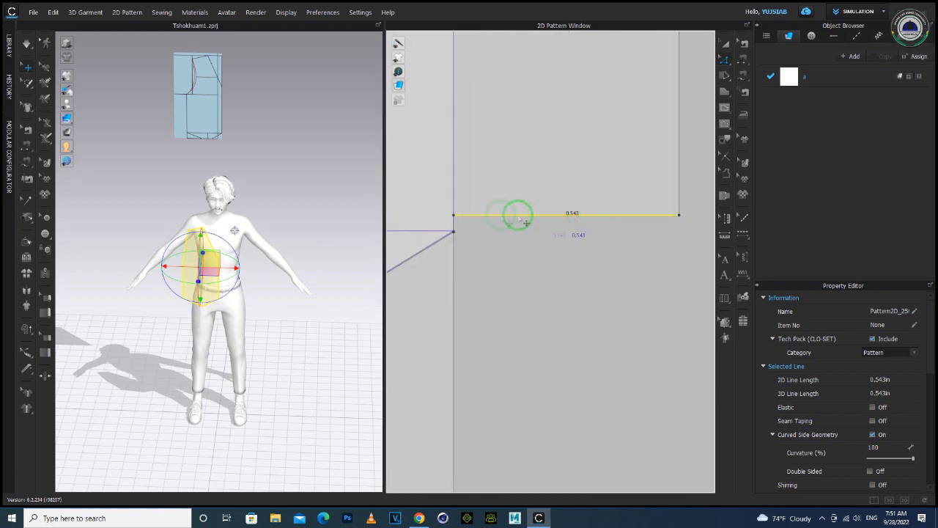
click(452, 215)
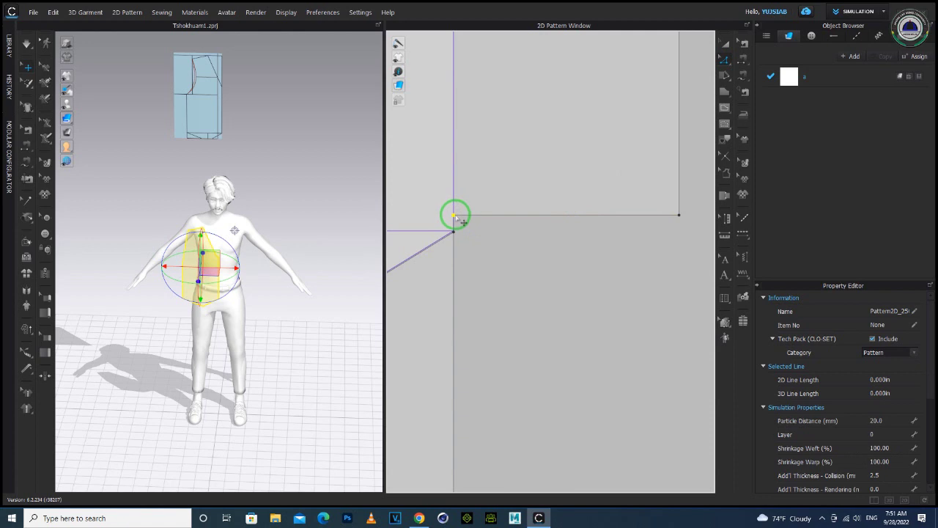
key(Delete)
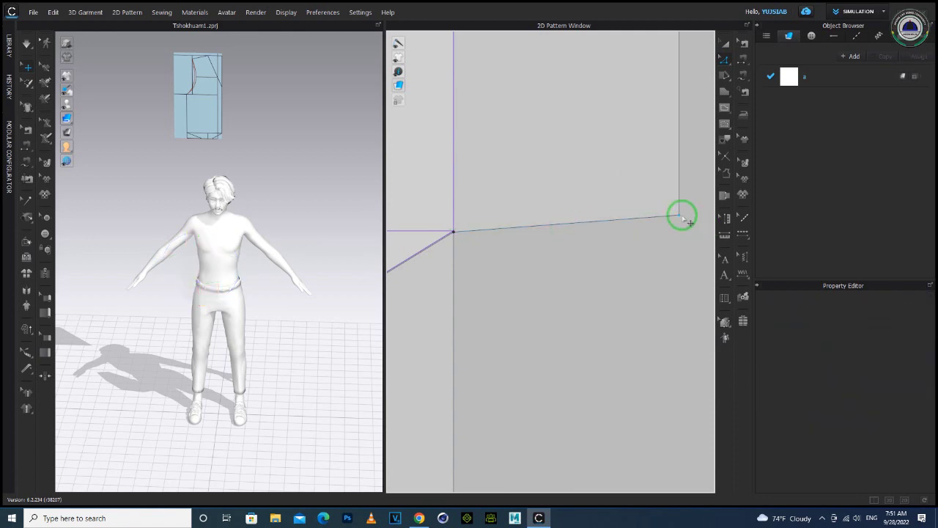
drag(682, 215, 682, 232)
Step: Curve the straight armhole edge inward along the shallower armhole guide, to a length of about 10.19 in
scroll(620, 276, down, 8)
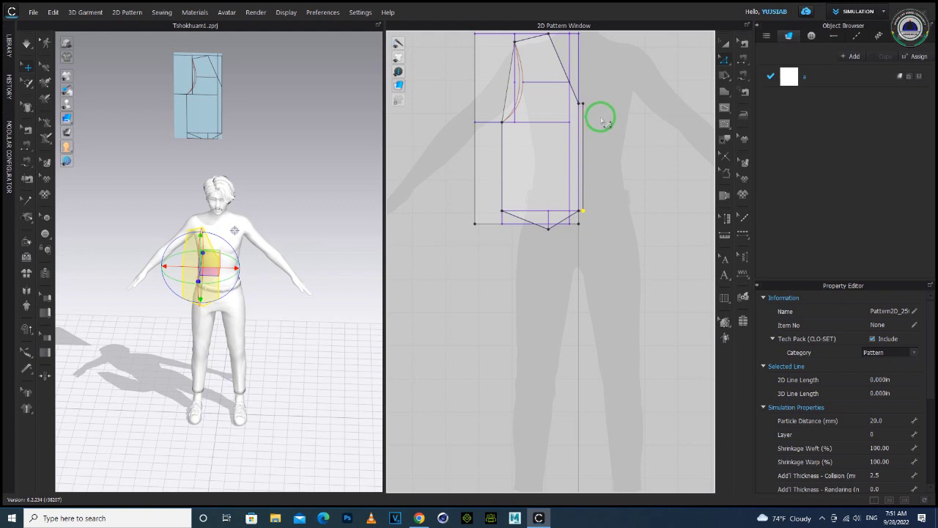
scroll(603, 115, down, 4)
scroll(607, 125, up, 3)
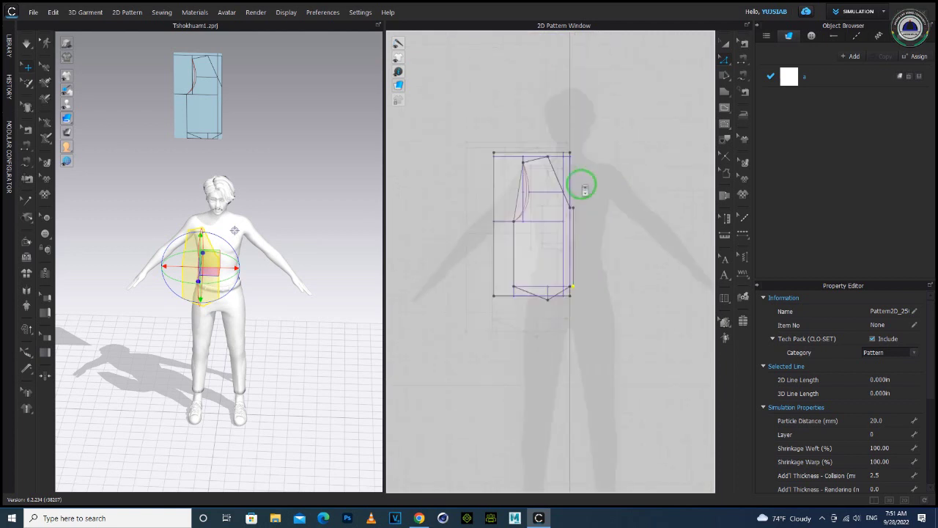
scroll(584, 187, up, 3)
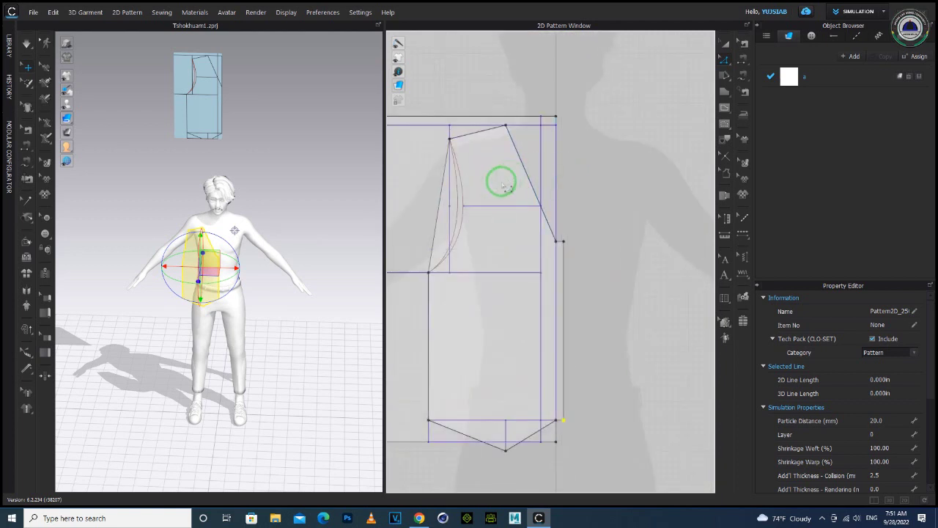
click(444, 223)
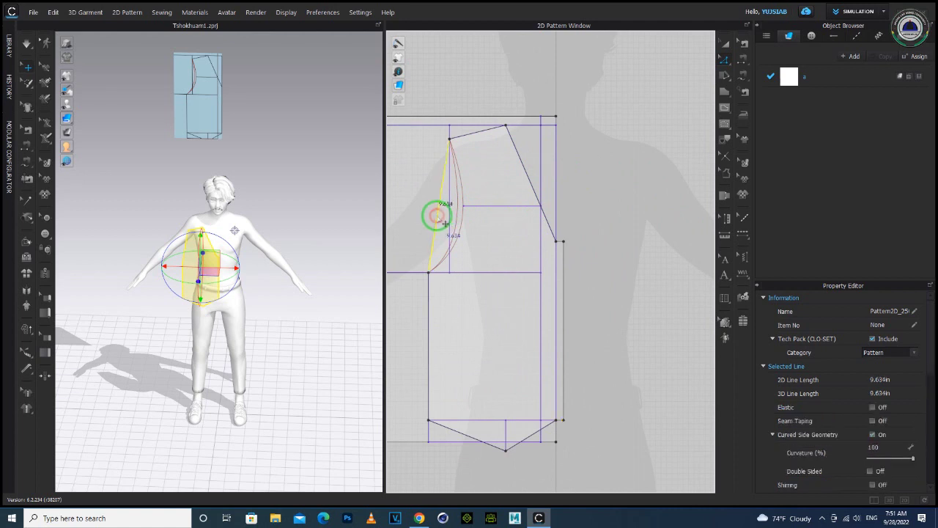
drag(436, 215, 449, 230)
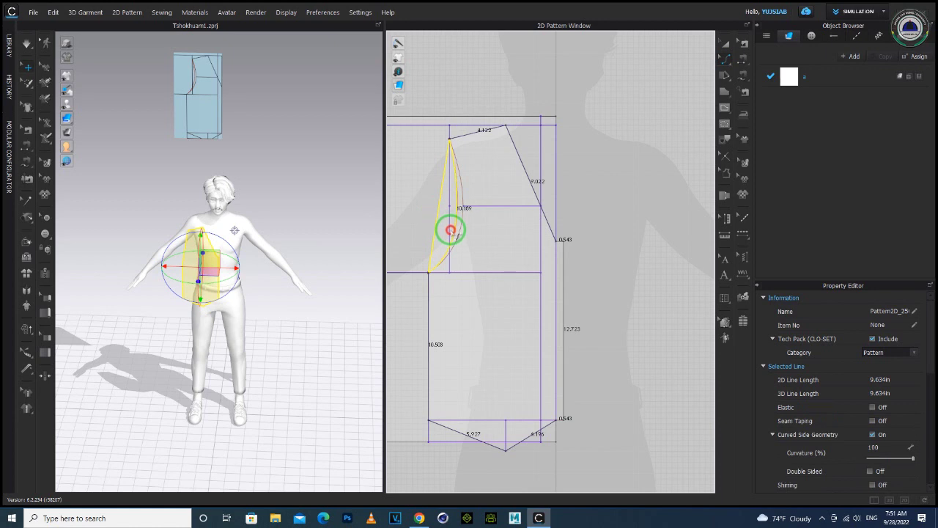
drag(450, 230, 447, 227)
scroll(448, 173, up, 2)
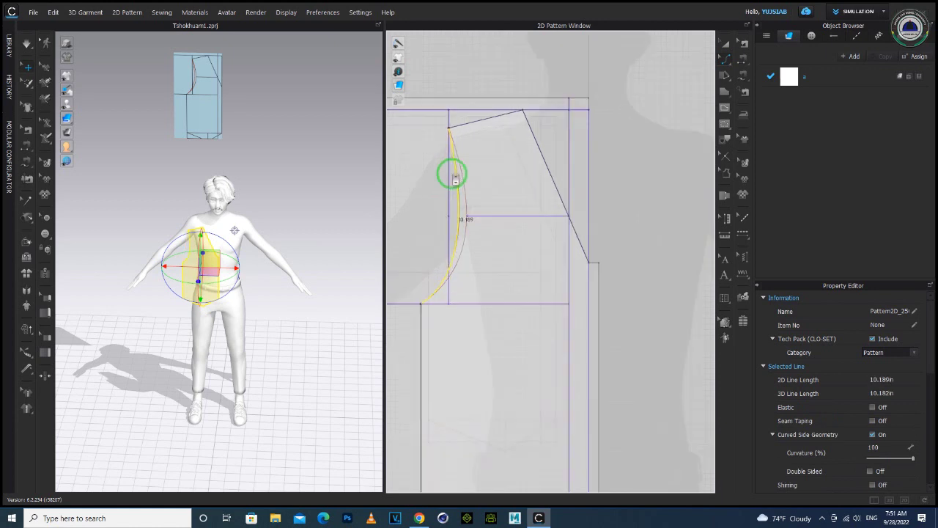
Step: Deepen the armhole curve to match the deeper armhole guide, to a length of about 10.38 in
click(482, 121)
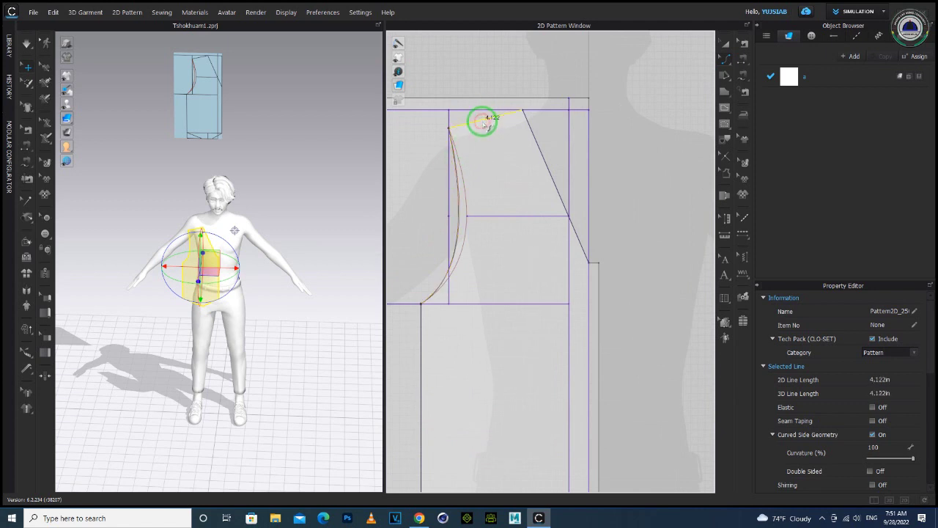
click(460, 235)
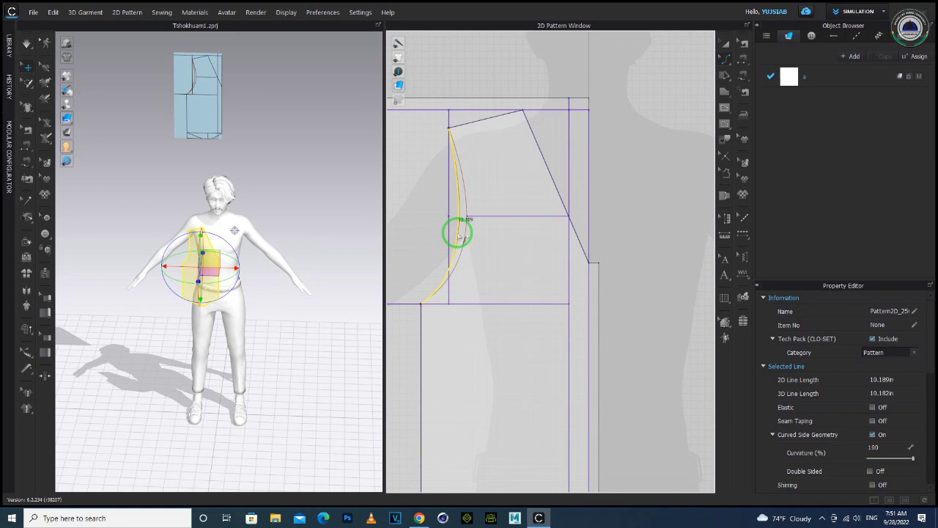
drag(457, 233, 465, 230)
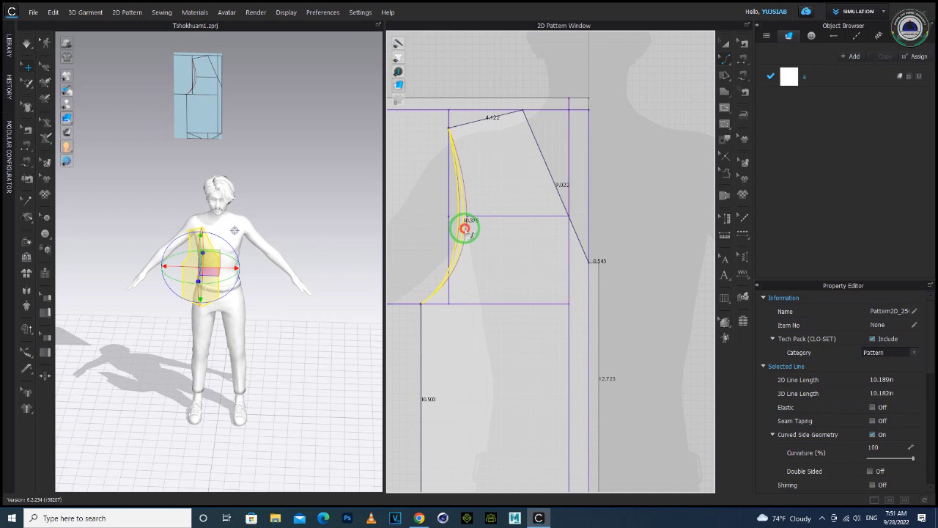
drag(465, 230, 468, 231)
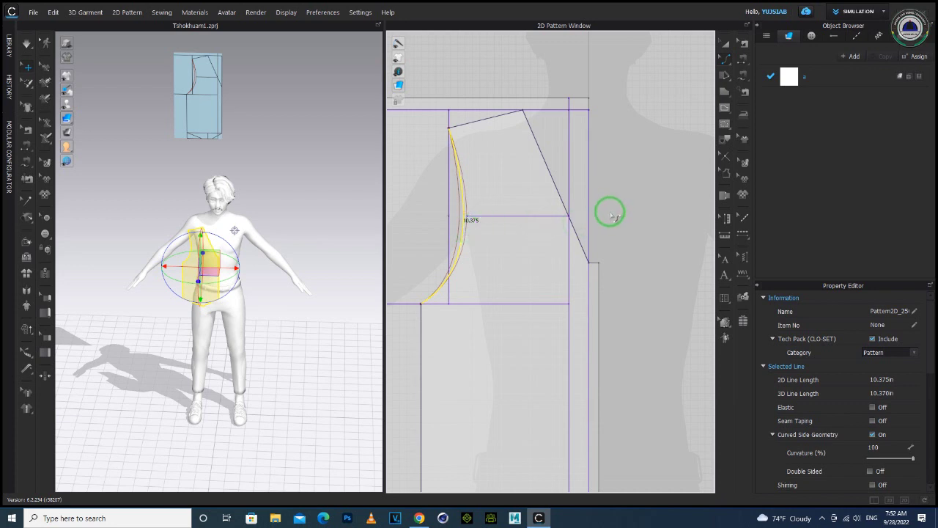
Step: Duplicate the traced front bodice piece in place, directly over the original on the draft guide
click(529, 226)
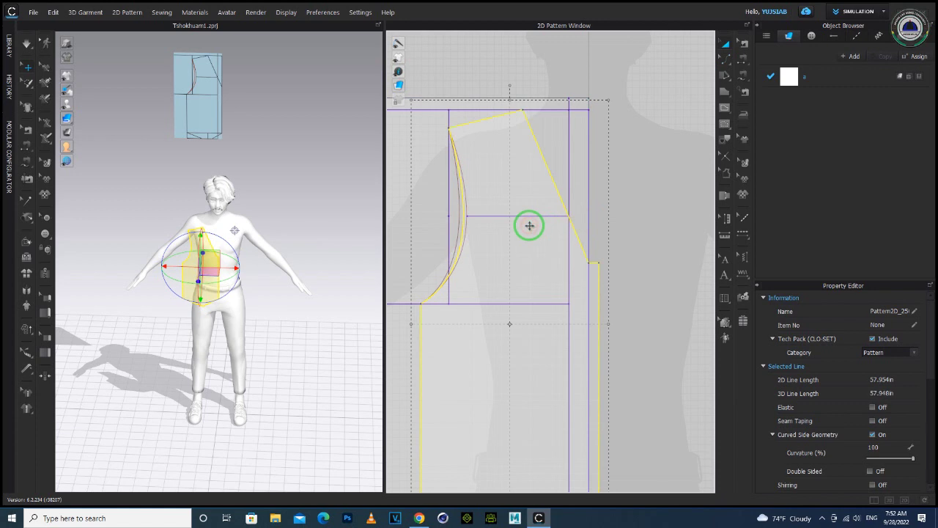
drag(529, 226, 529, 226)
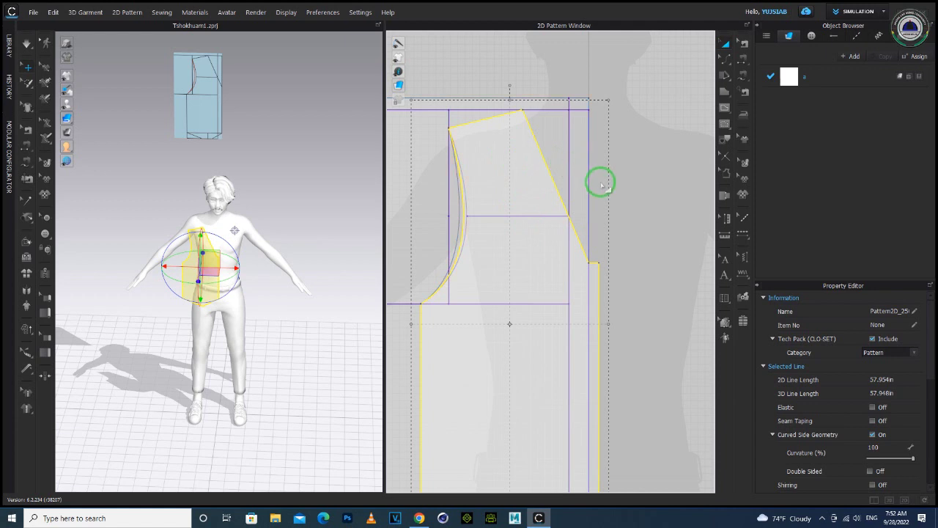
middle_drag(649, 293, 625, 150)
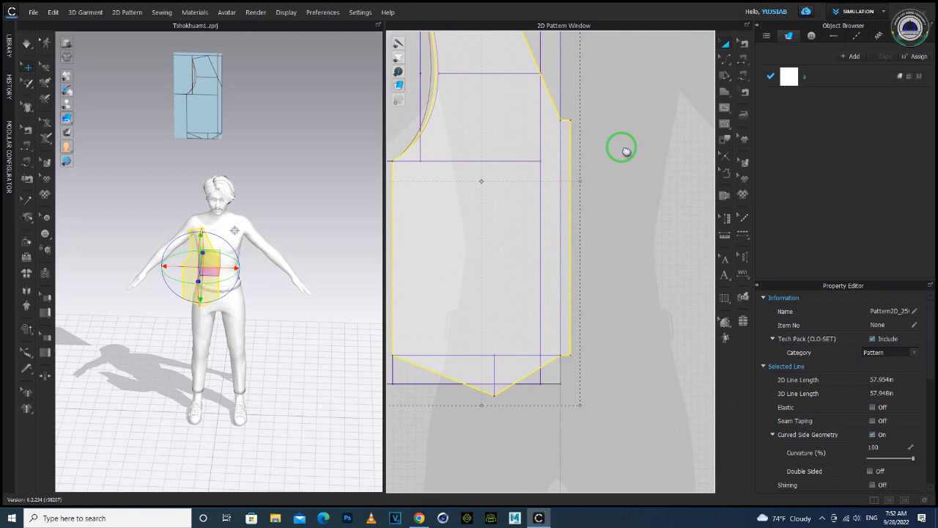
click(571, 297)
key(Escape)
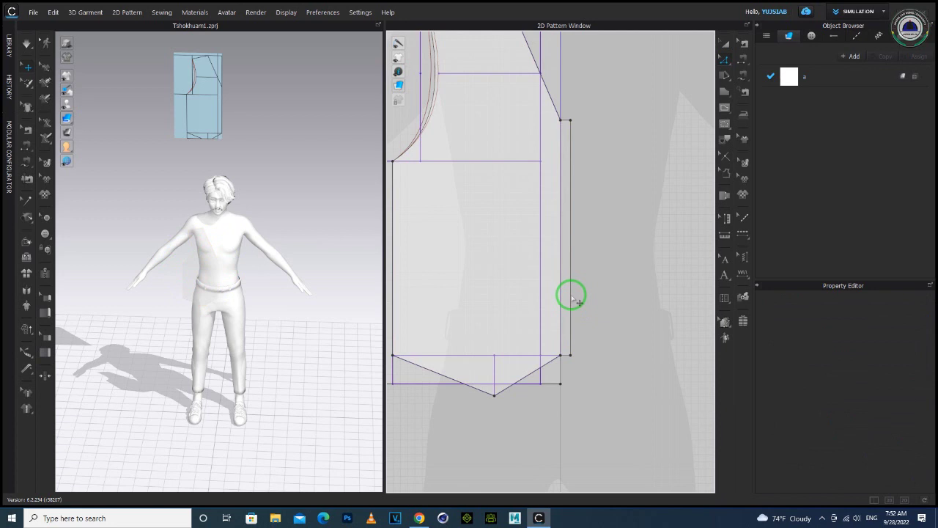
Step: Offset the duplicate's shoulder outline outward by 0.5 in, with perpendicular side segments and default corners
click(571, 297)
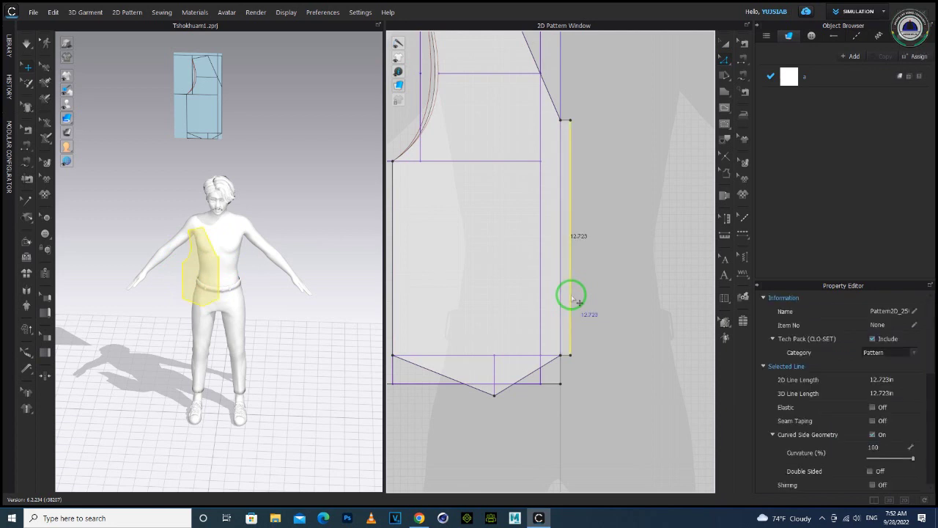
scroll(505, 247, down, 2)
scroll(493, 252, up, 3)
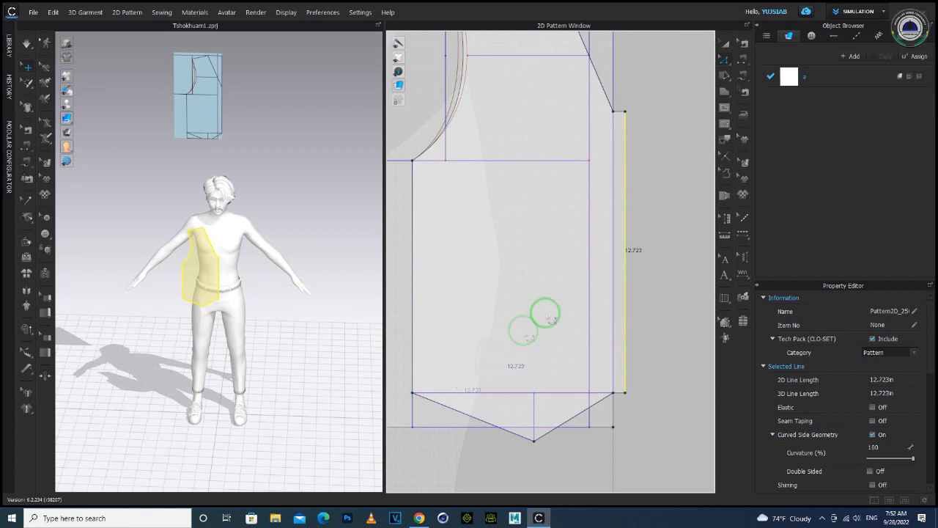
scroll(620, 247, down, 2)
scroll(638, 150, up, 2)
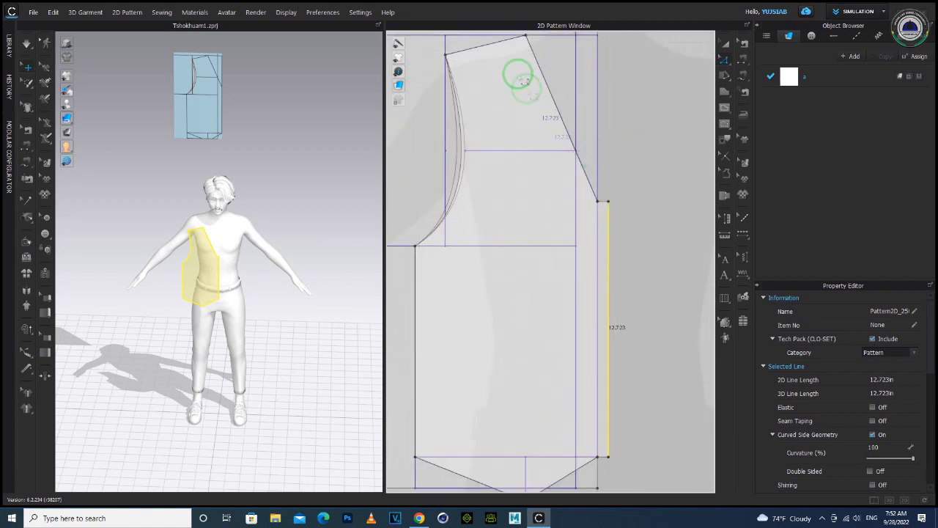
click(490, 45)
right_click(491, 46)
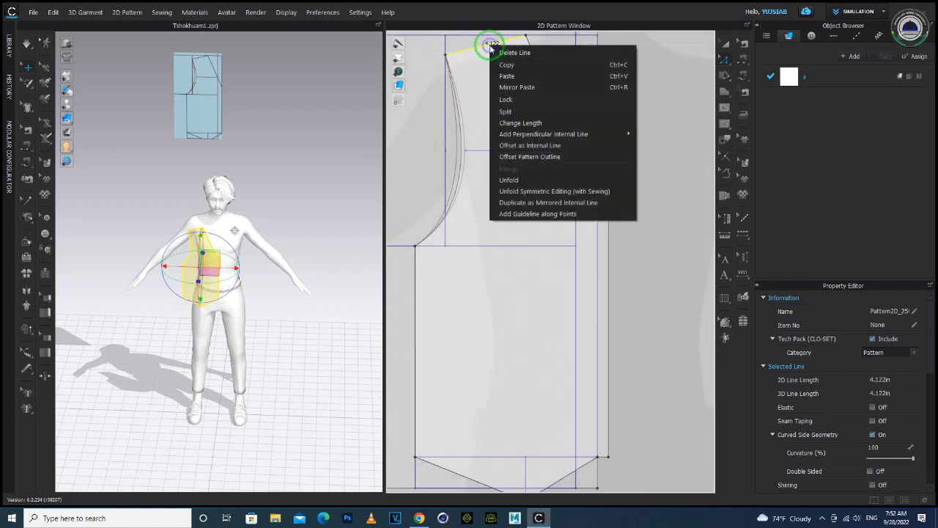
click(540, 158)
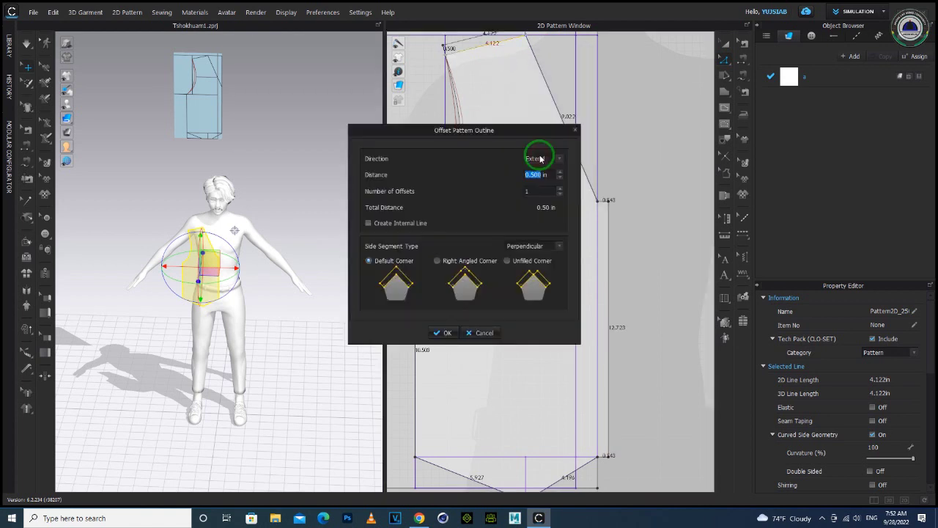
click(443, 332)
Step: Shift both end points of the offset shoulder line together slightly toward the armhole side
scroll(543, 243, up, 3)
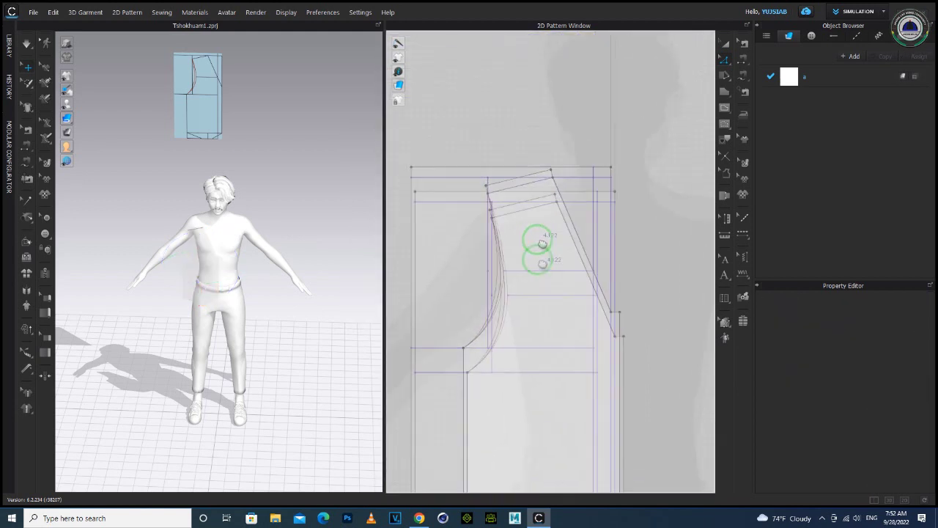
scroll(542, 244, up, 3)
click(441, 242)
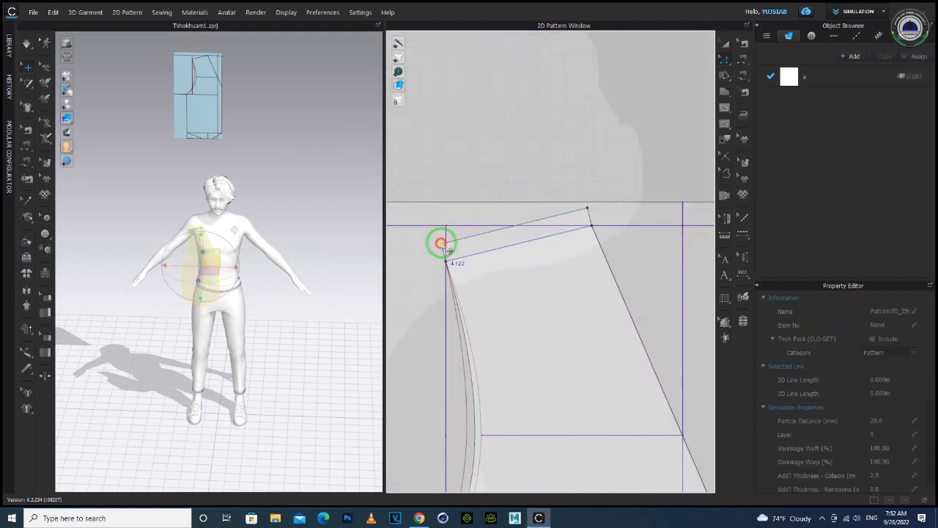
shift+click(587, 206)
drag(586, 206, 583, 207)
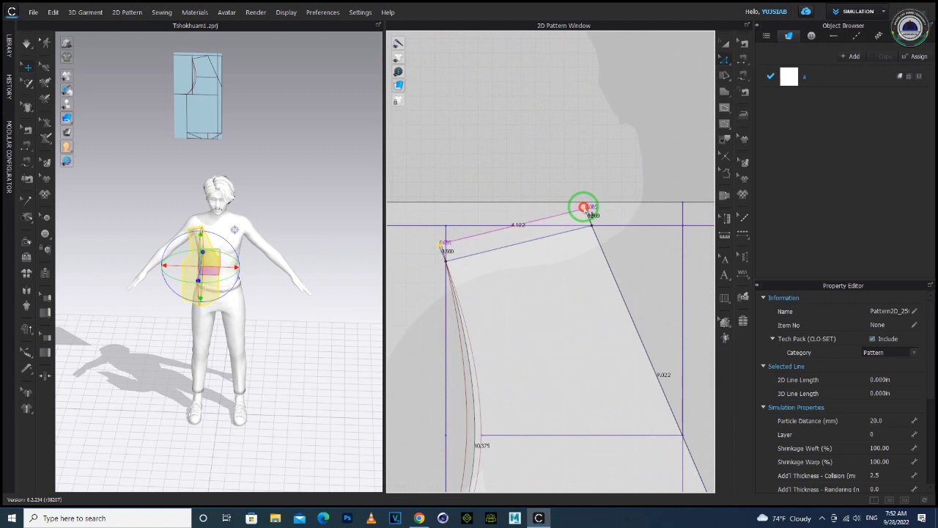
Step: Remove the front extension from the duplicate piece by deleting its outer edge, leaving a straight centre line
scroll(571, 273, down, 3)
scroll(579, 277, down, 2)
middle_drag(601, 329, 537, 205)
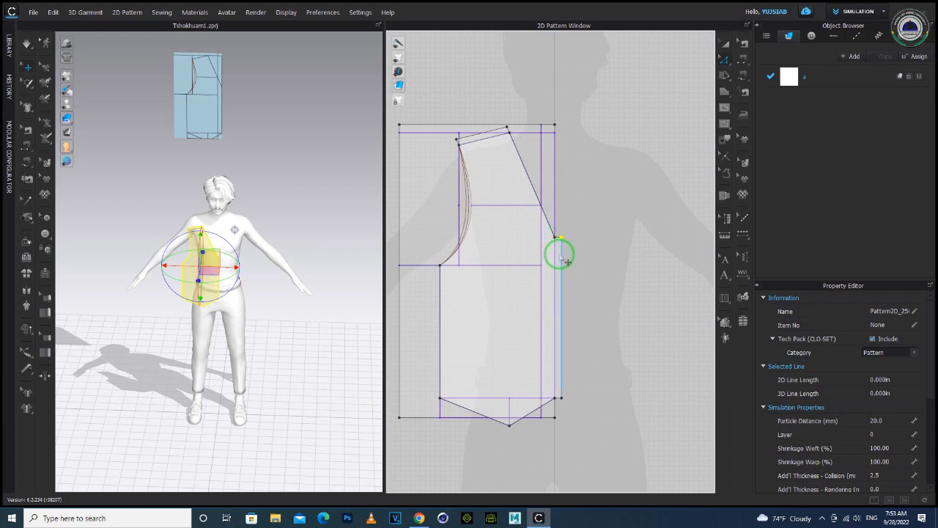
click(559, 255)
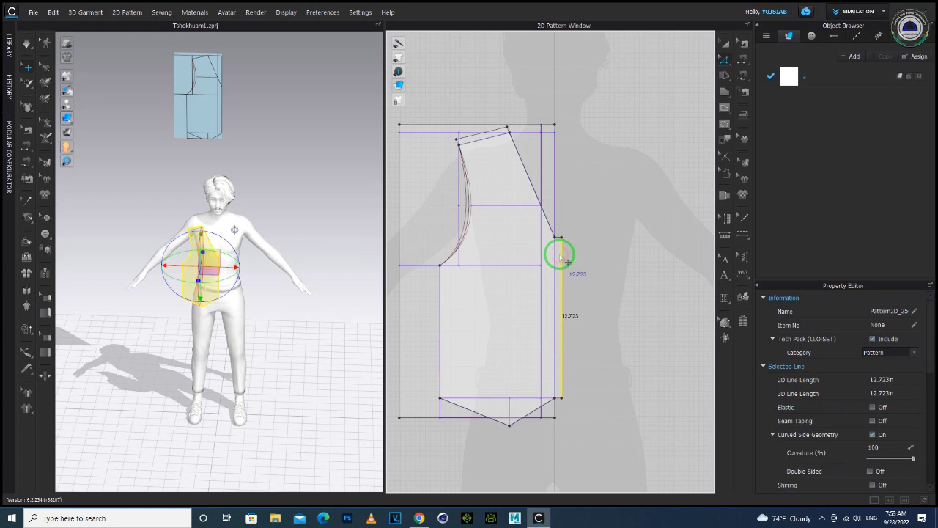
click(559, 255)
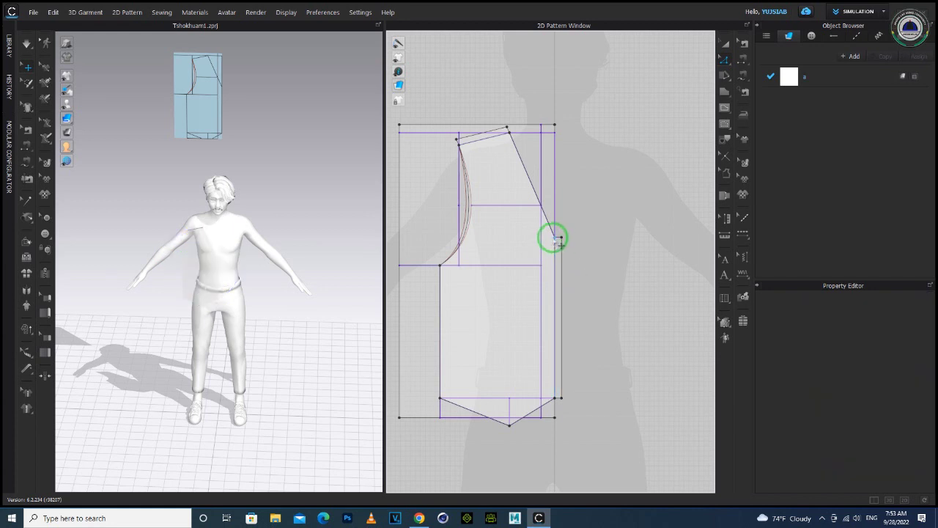
Step: Raise the duplicate's lower neckline point straight up the centre line to the neck-level guide
click(556, 237)
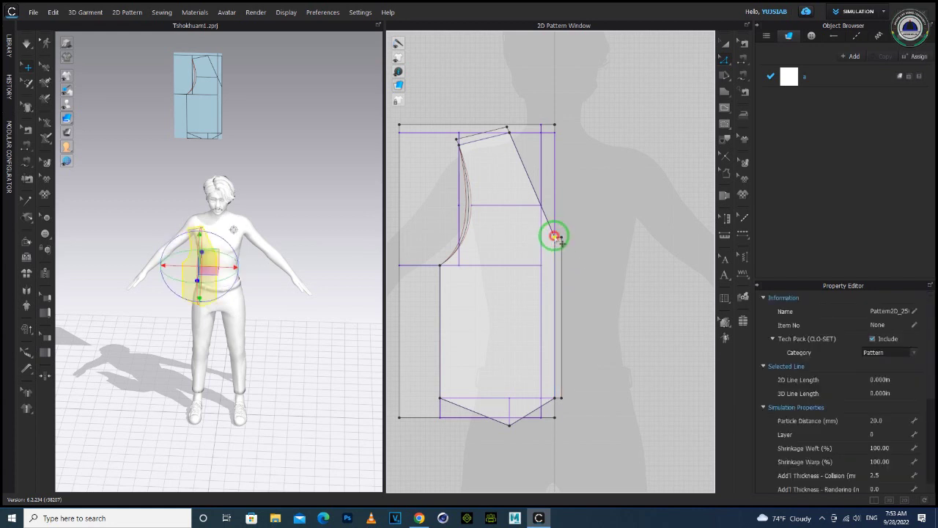
drag(554, 236, 566, 135)
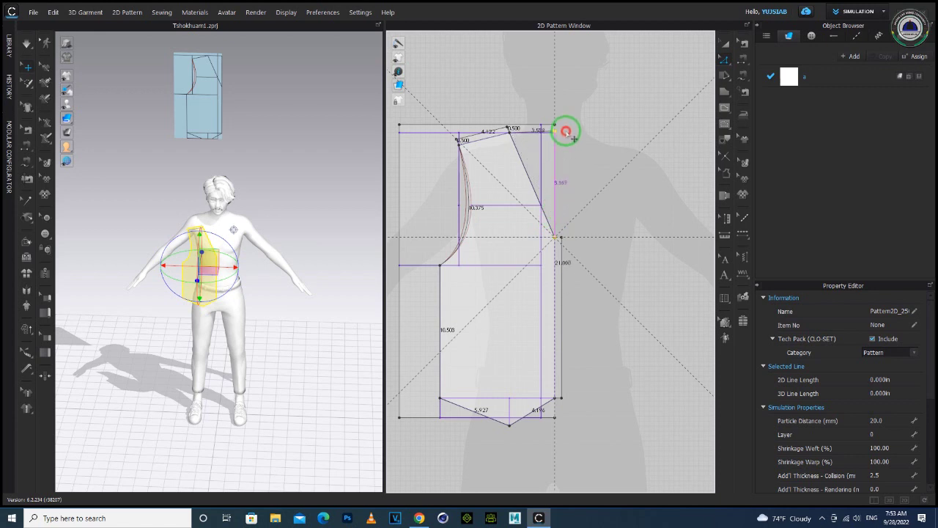
drag(566, 130, 566, 133)
drag(565, 133, 555, 126)
Step: Delete the duplicate's original neck point and shoulder-tip point, so only the raised shoulder line's ends remain
scroll(565, 138, up, 3)
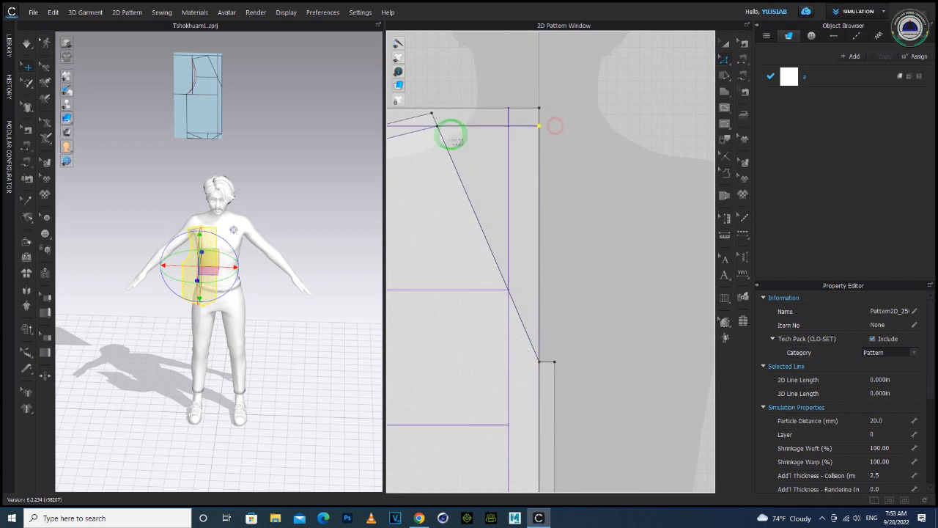
scroll(521, 193, up, 3)
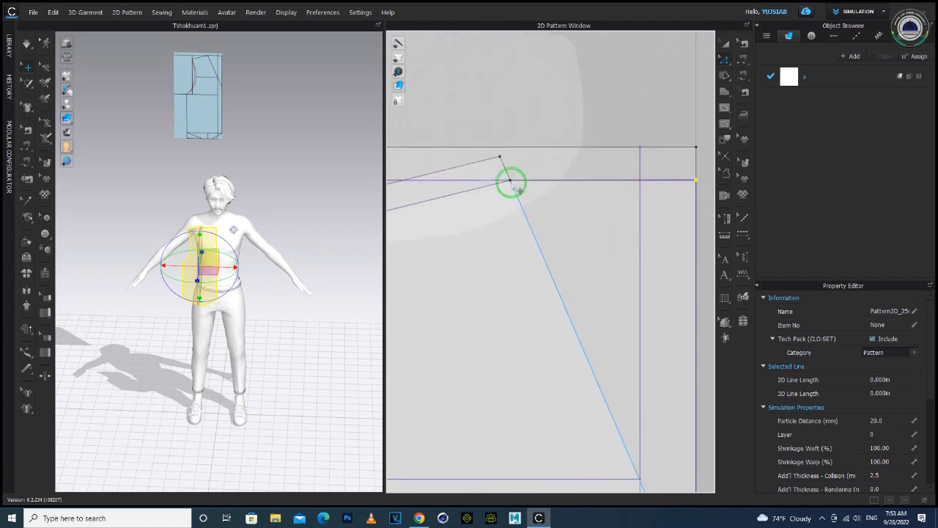
click(511, 180)
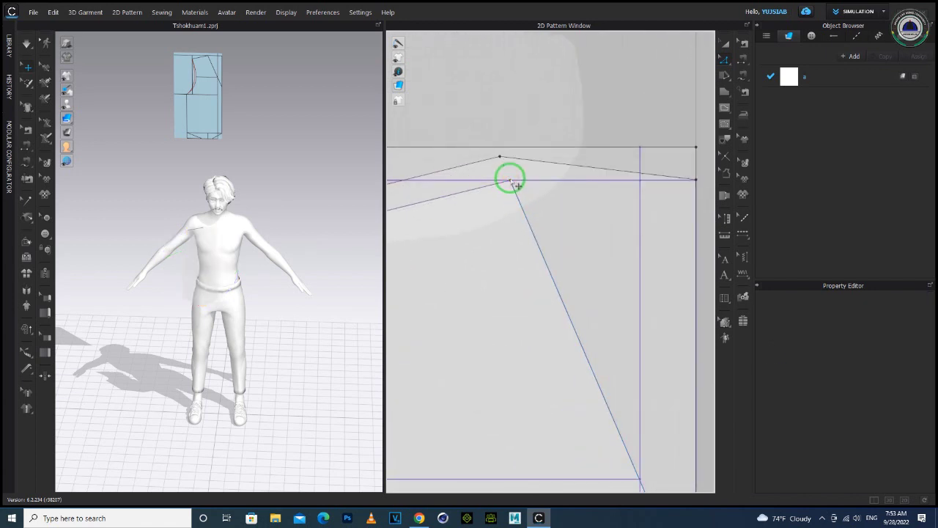
scroll(511, 180, down, 2)
scroll(452, 194, down, 1)
middle_drag(460, 194, 562, 194)
click(497, 214)
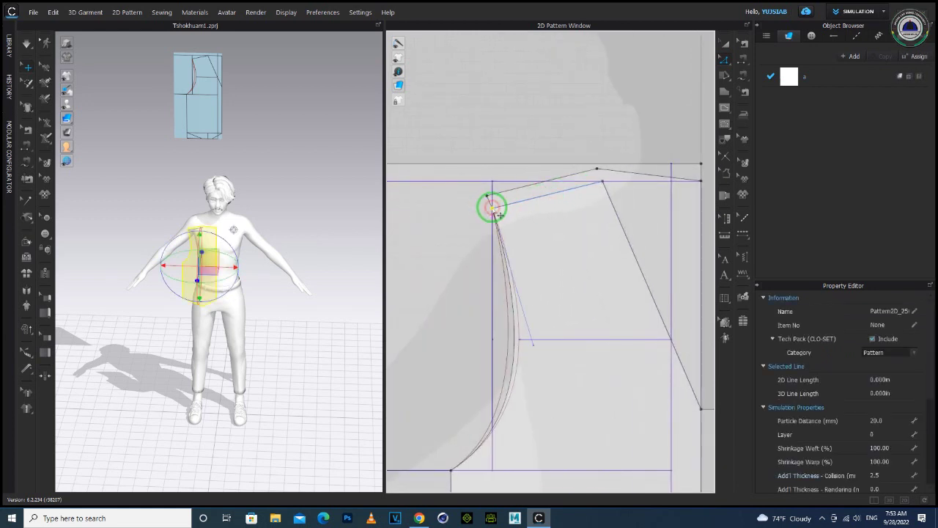
key(Delete)
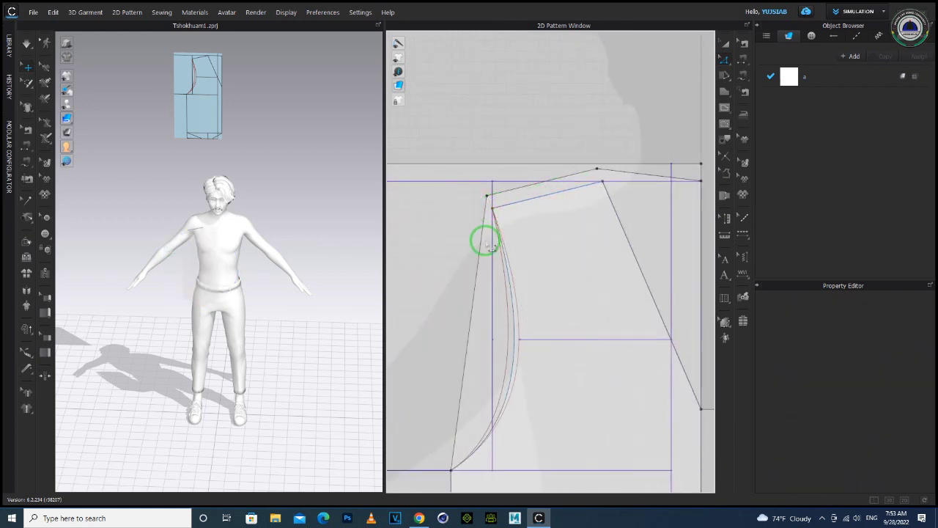
Step: Curve the duplicate's straight armhole edge inward along the shallower armhole guide, to a length of about 10.66 in
scroll(485, 245, up, 4)
scroll(485, 245, down, 3)
scroll(488, 250, down, 2)
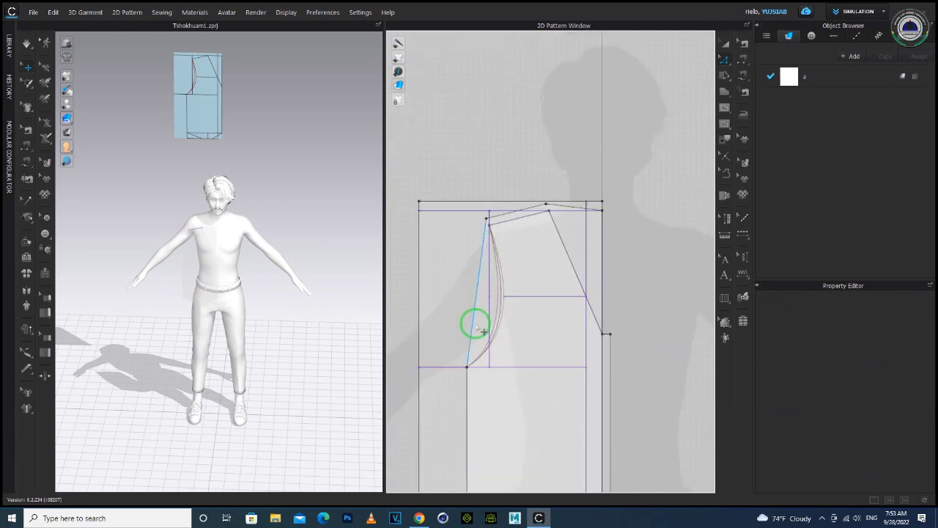
scroll(477, 322, up, 3)
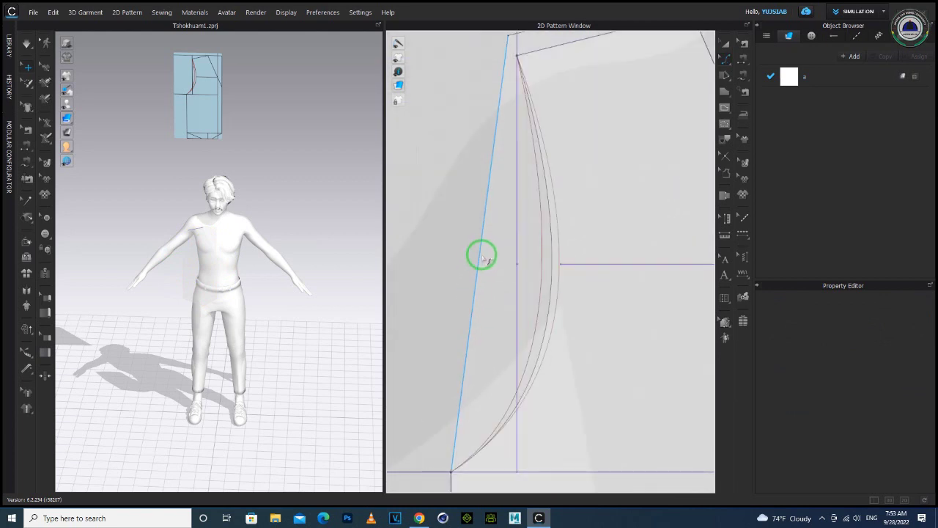
click(484, 256)
drag(538, 303, 539, 306)
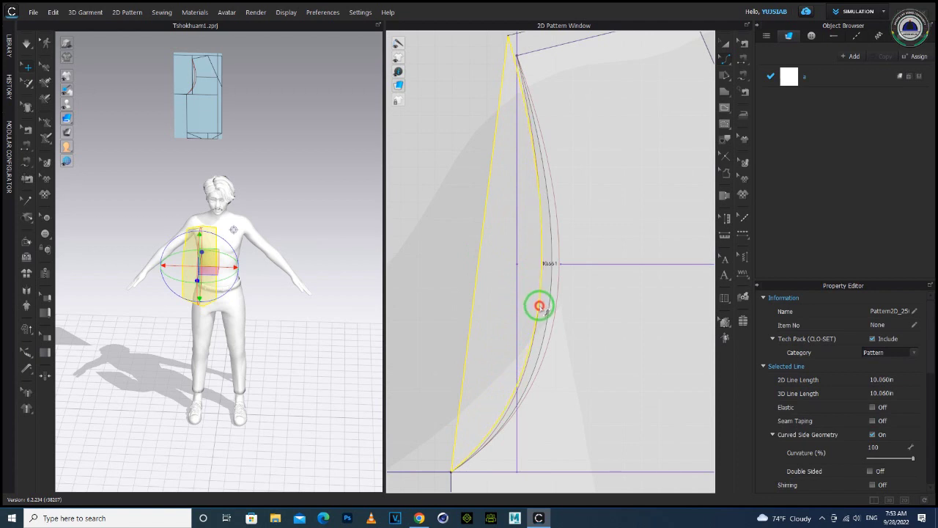
Step: Curve the back neckline downward between the raised shoulder and the centre line, to a length of about 3.93 in
right_drag(594, 205, 563, 275)
click(573, 166)
drag(573, 167, 549, 195)
scroll(549, 214, down, 3)
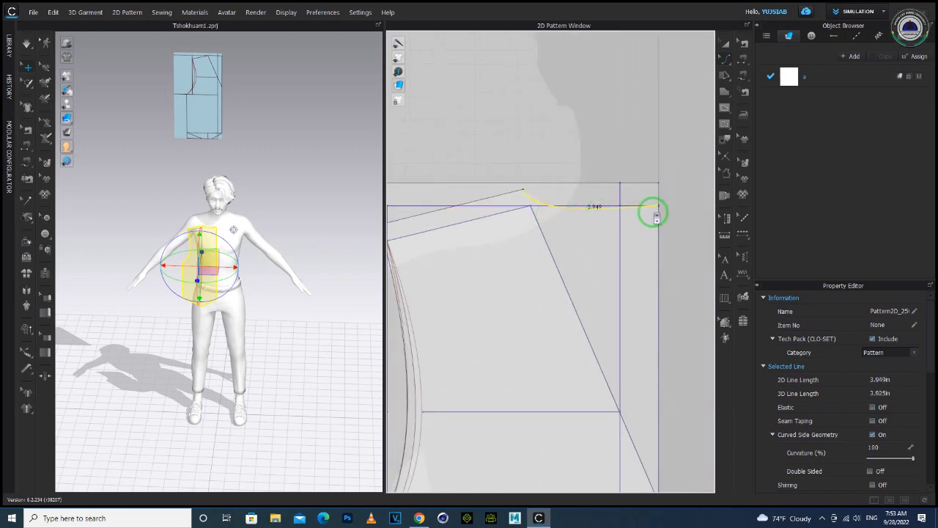
scroll(652, 213, up, 1)
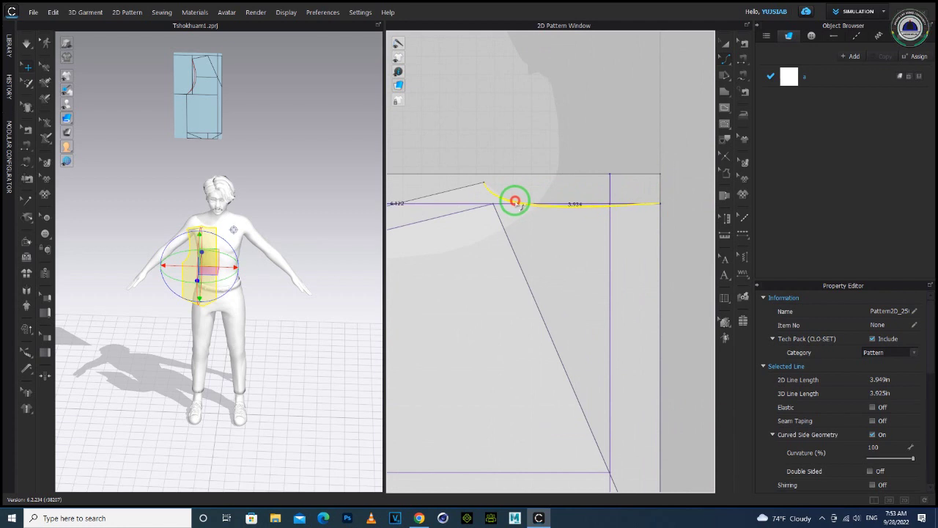
Step: Curve the side seams of both the back and the front piece slightly inward, each to about 10.51 in
scroll(515, 202, down, 4)
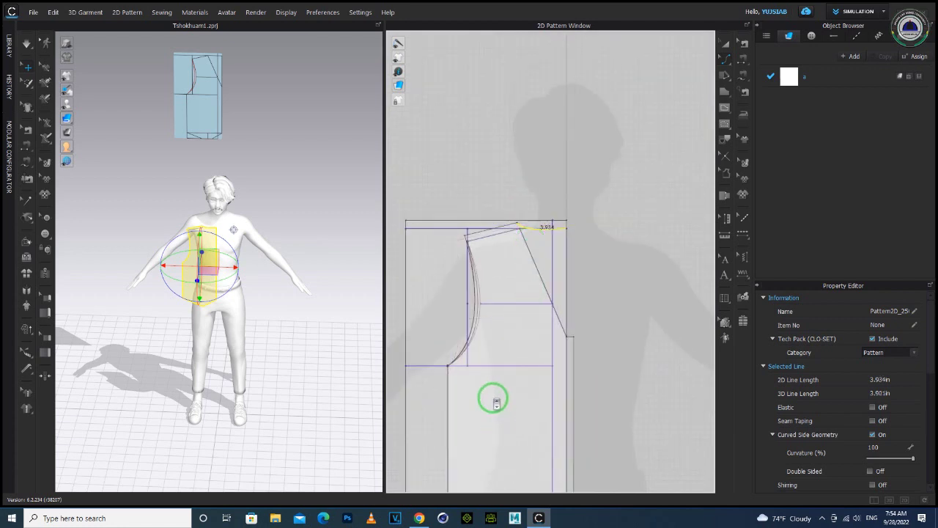
middle_drag(491, 394, 519, 261)
scroll(519, 261, up, 3)
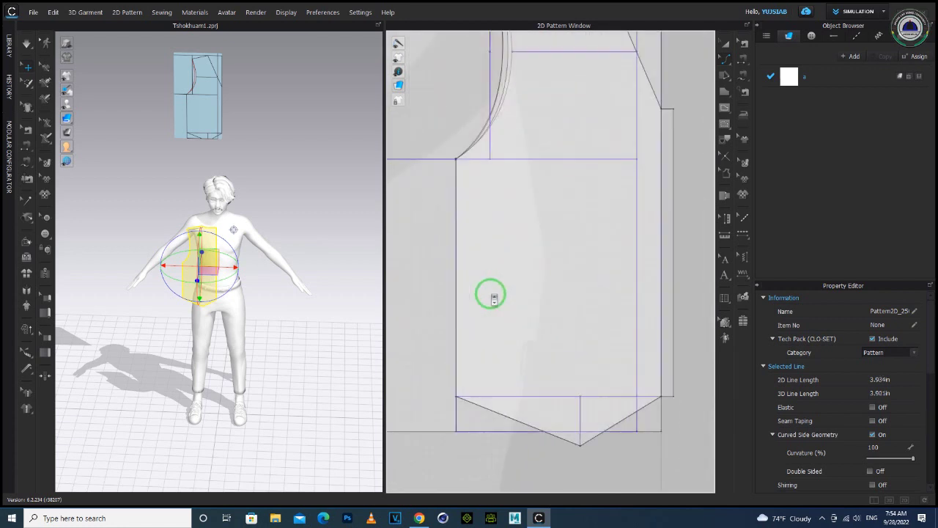
click(456, 299)
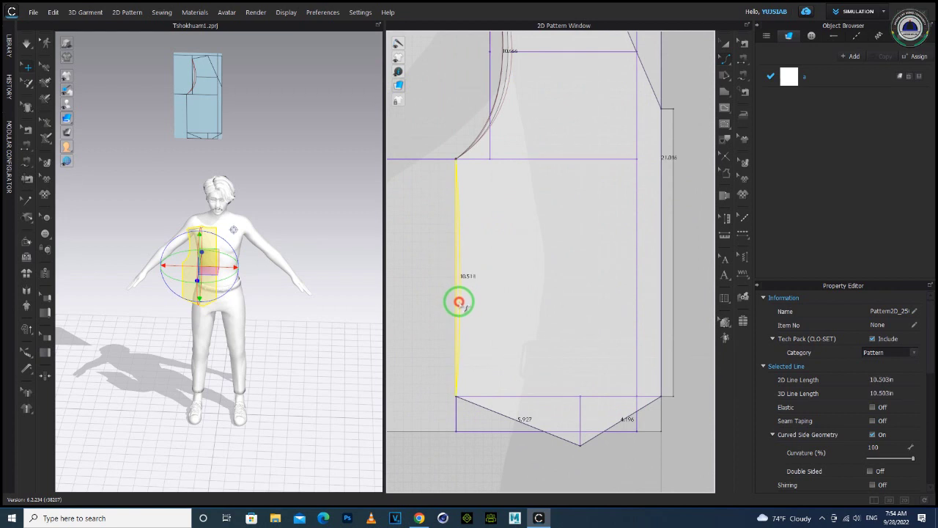
scroll(489, 335, down, 1)
drag(459, 302, 464, 299)
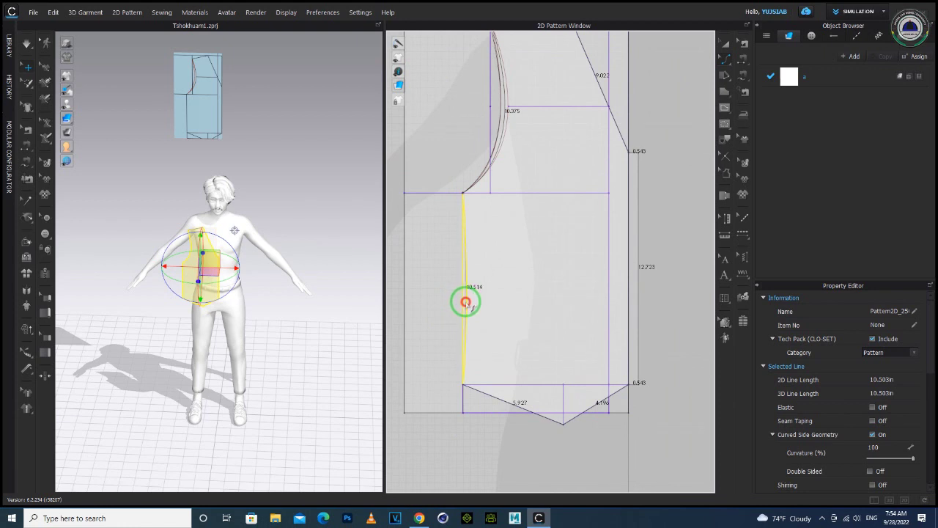
Step: Fine-tune the back piece's side curve to coincide with the front's, at a length of 10.514 in
scroll(466, 302, up, 4)
drag(496, 313, 495, 312)
scroll(495, 312, up, 5)
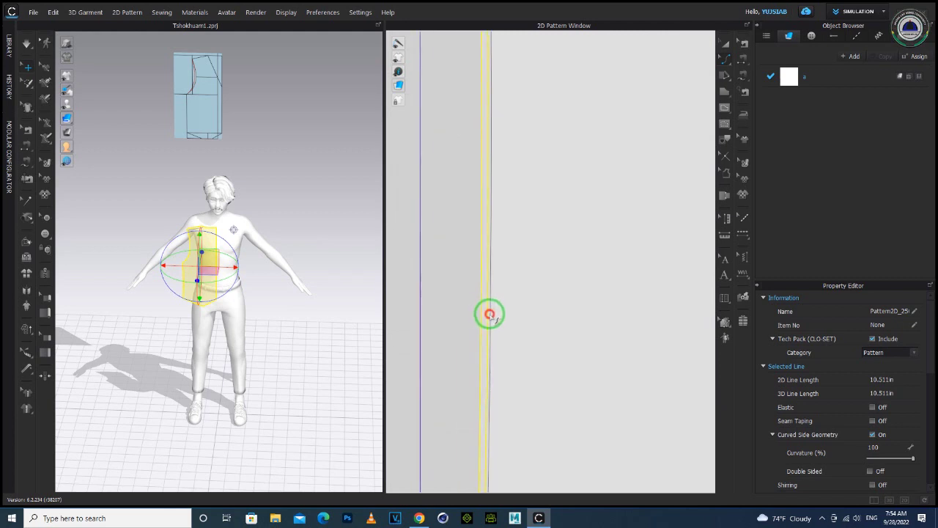
drag(492, 313, 495, 319)
Step: Move the back piece and the front piece off the draft guide, placing them side by side to its right
scroll(496, 319, down, 8)
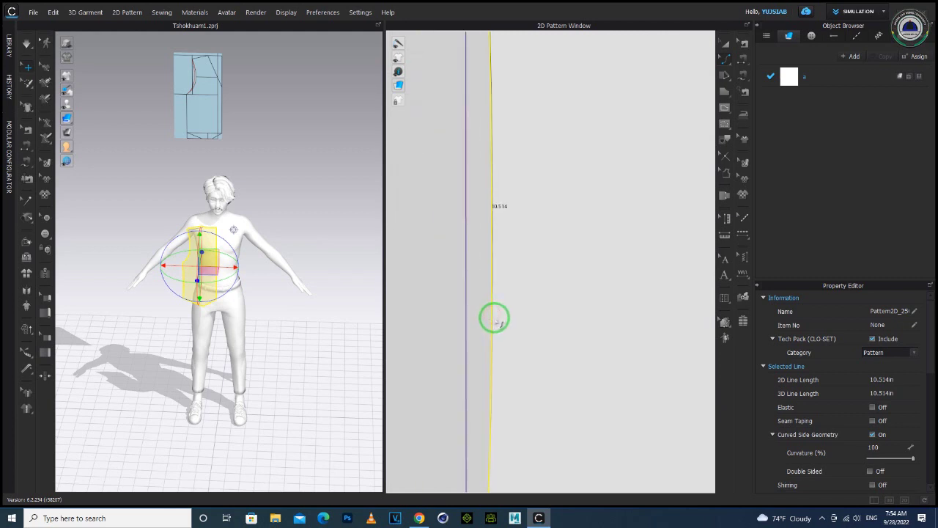
scroll(608, 297, down, 1)
middle_drag(608, 297, 543, 275)
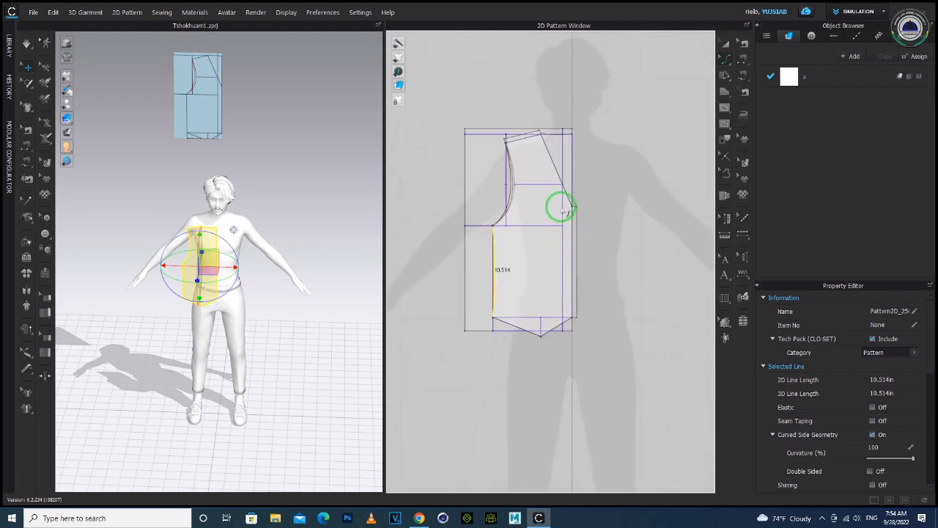
key(a)
click(538, 215)
drag(538, 212, 617, 214)
click(630, 214)
click(518, 249)
click(675, 255)
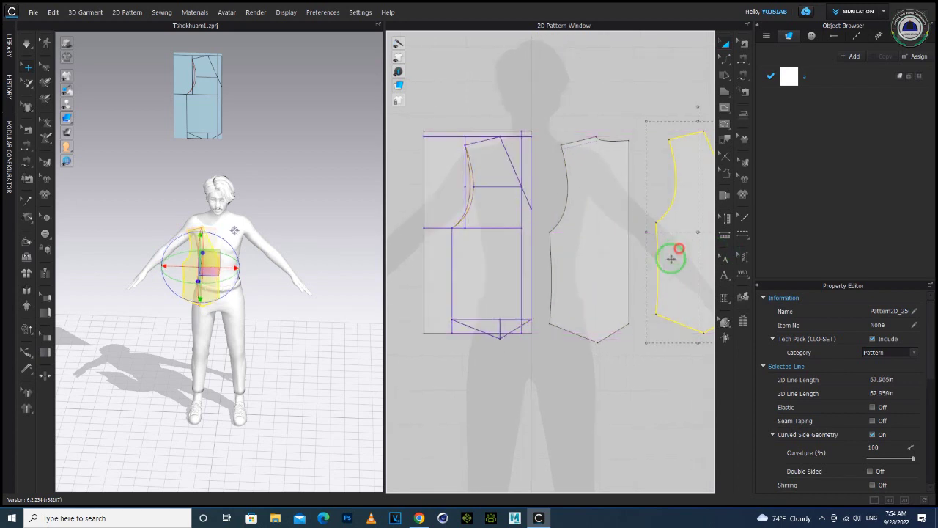
Step: Move the complete draft guide straight up, above the avatar silhouette and clear of the bodice pieces
scroll(660, 275, down, 3)
drag(515, 178, 607, 375)
drag(591, 274, 600, 85)
Step: Create a Symmetric Pattern clone of the front bodice piece and place it beside the original's centre-front edge
scroll(608, 310, up, 5)
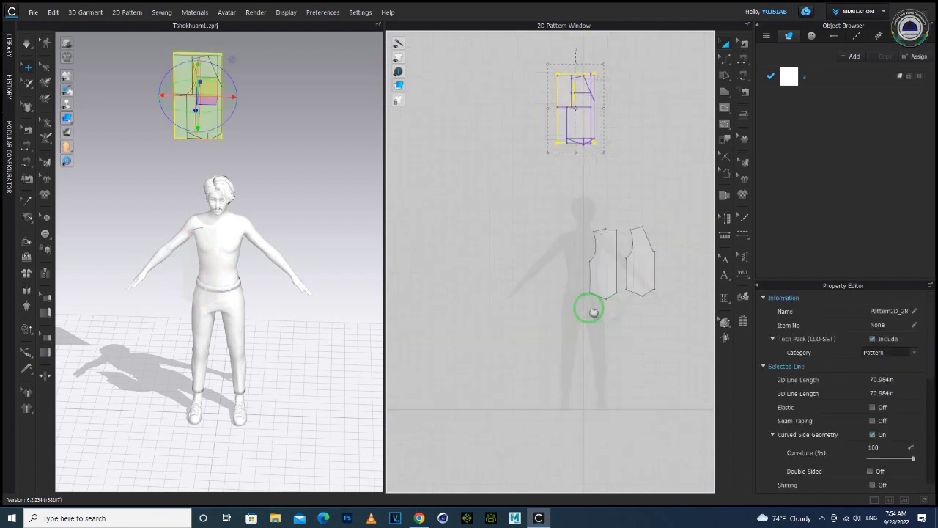
click(602, 274)
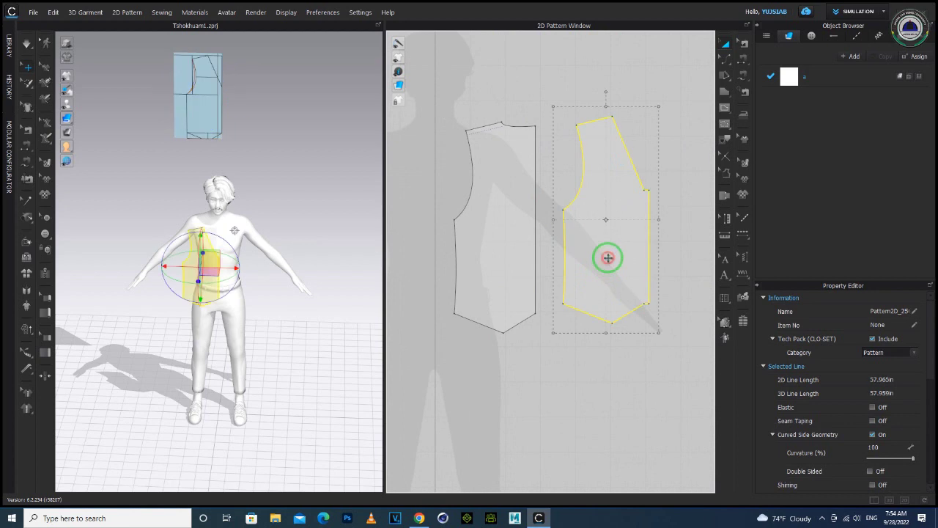
click(509, 241)
scroll(595, 303, down, 3)
drag(617, 272, 608, 276)
right_click(589, 264)
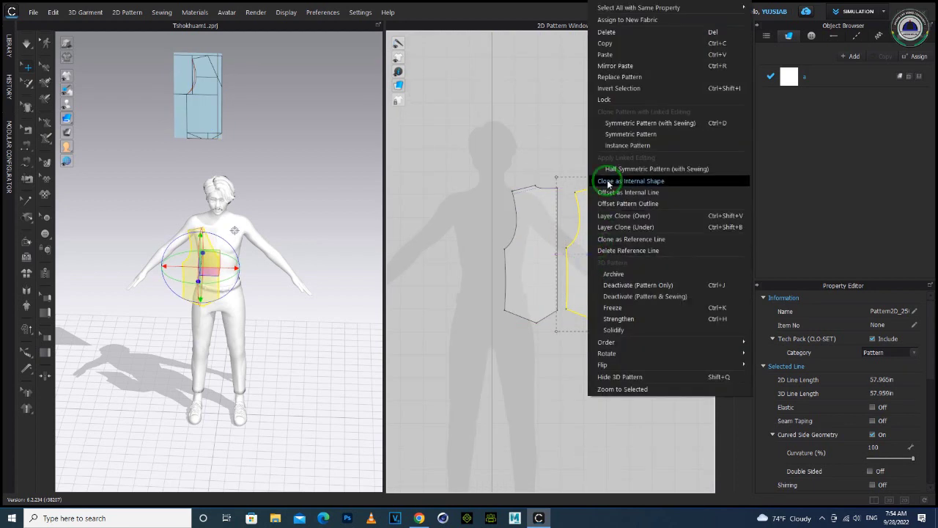
click(627, 135)
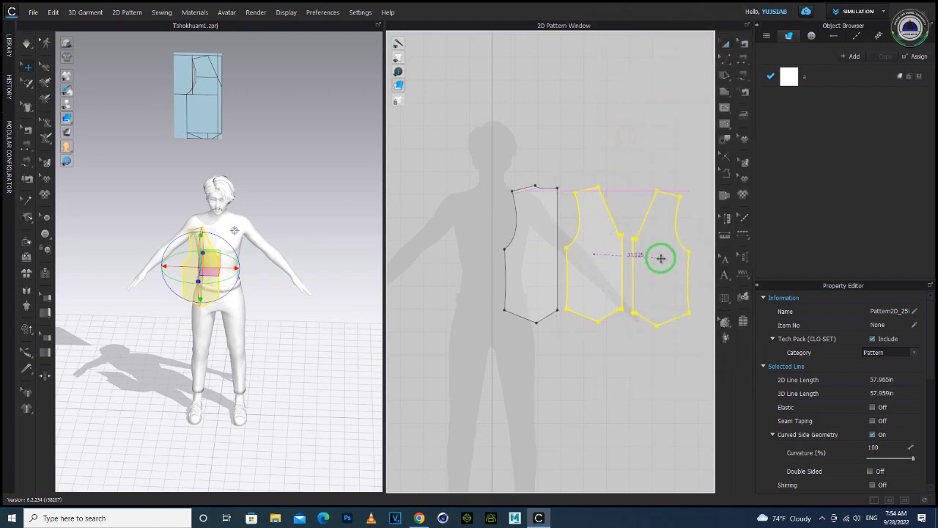
Step: Shift the back piece onto the avatar silhouette and mirror it across its centre edge with Symmetric Pattern (with Sewing)
click(534, 252)
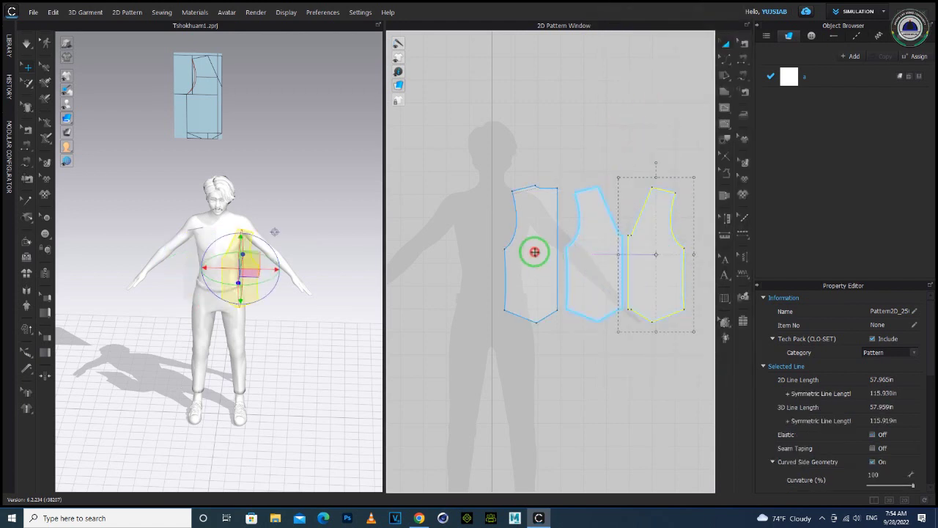
drag(534, 252, 463, 247)
click(462, 246)
right_click(460, 233)
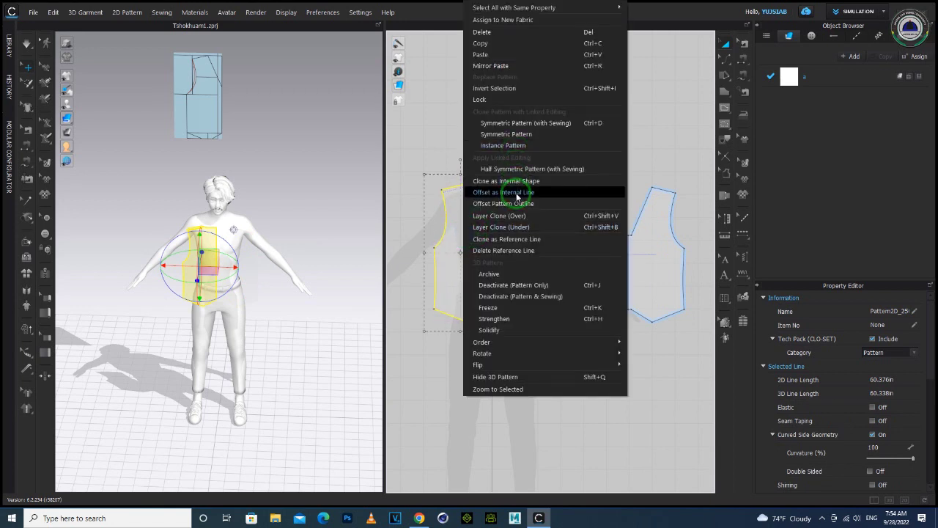
click(520, 123)
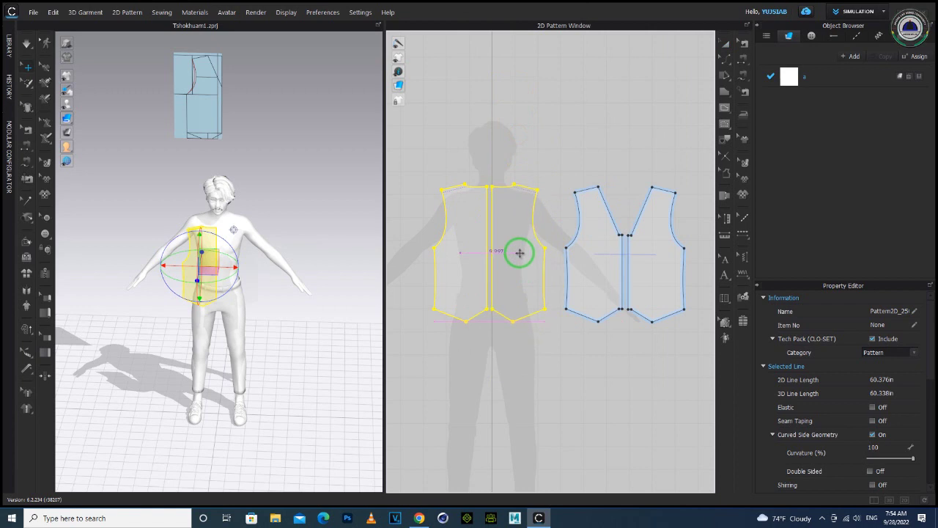
click(518, 253)
Step: Raise the opacity of the fabric assigned to the pattern pieces to 100
right_drag(261, 337, 275, 302)
scroll(194, 276, down, 4)
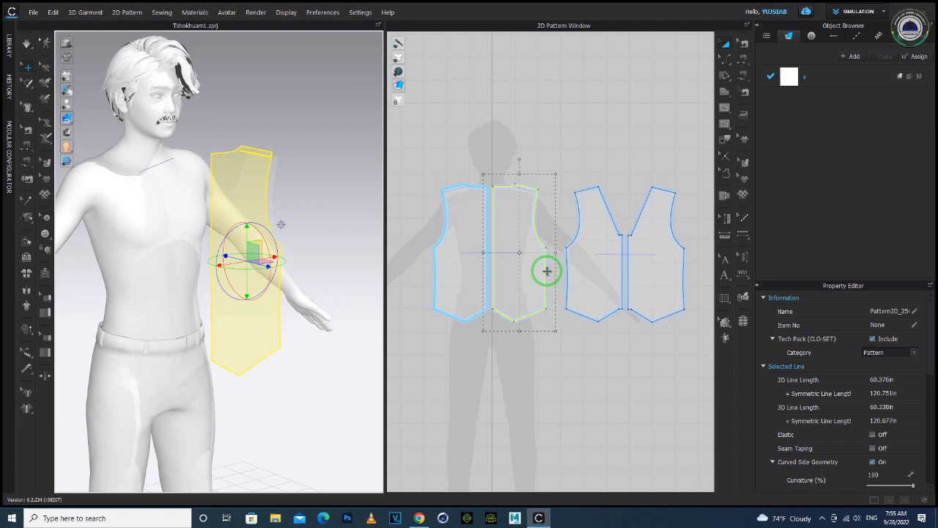
click(817, 78)
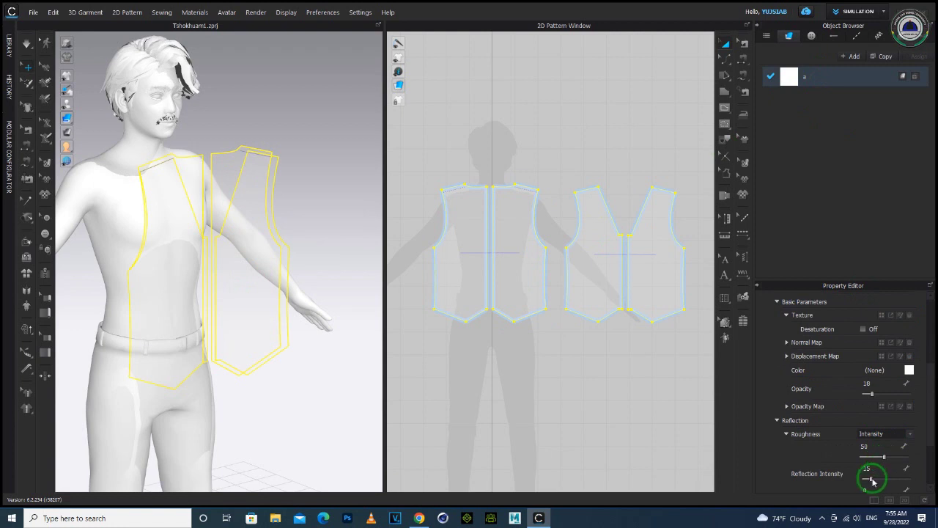
drag(872, 393, 925, 398)
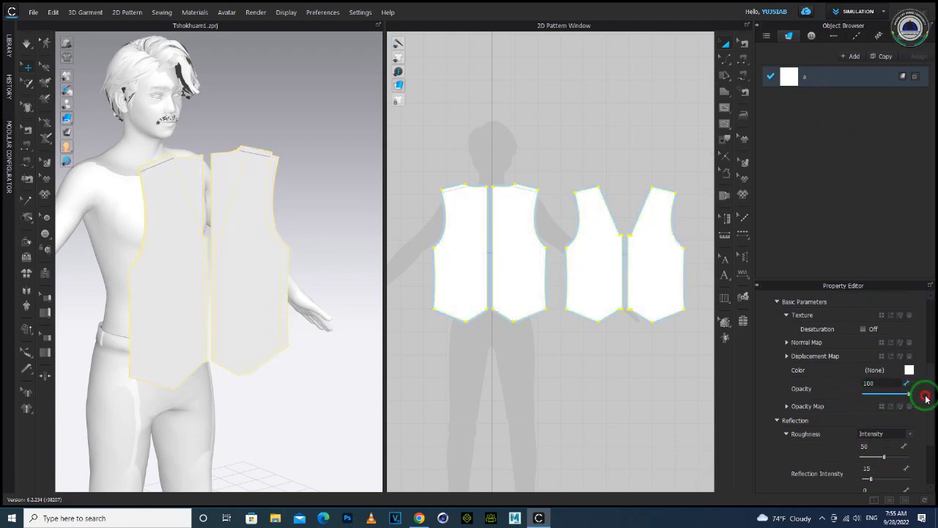
Step: Select both back bodice halves in 3D and move them behind the avatar
scroll(455, 293, down, 3)
mouse_move(249, 295)
right_down()
mouse_move(198, 300)
mouse_move(240, 299)
mouse_move(244, 279)
right_up()
click(220, 192)
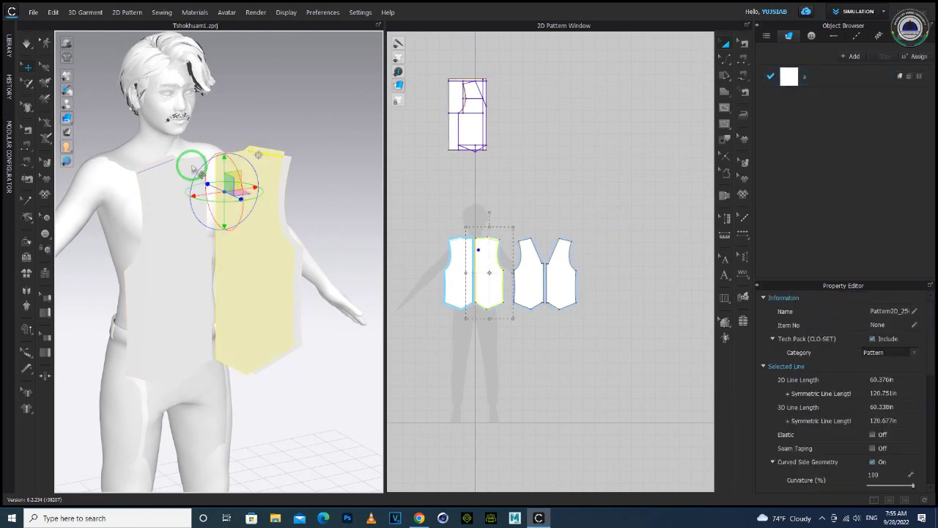
shift+click(195, 170)
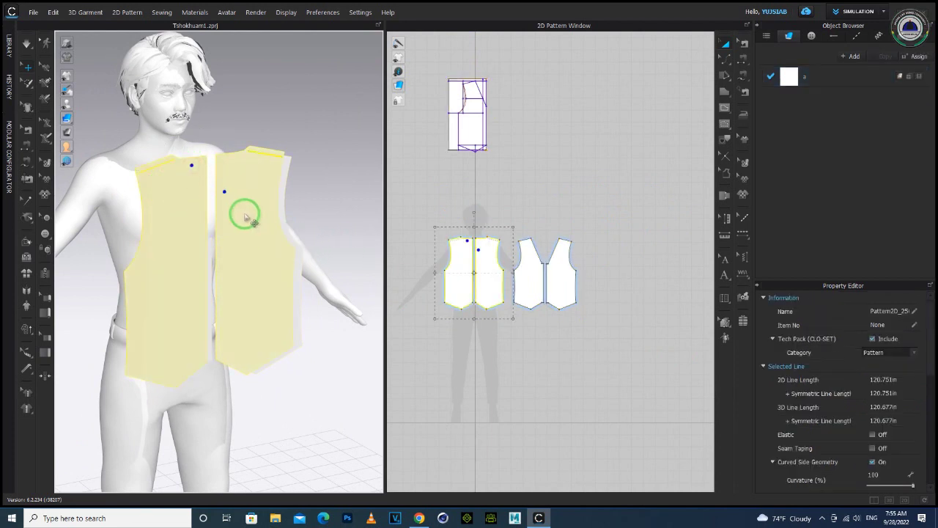
click(203, 169)
drag(217, 175, 145, 158)
Step: Select both front bodice halves and move them closer to the avatar's chest in 3D
right_drag(146, 158, 264, 201)
drag(623, 331, 507, 209)
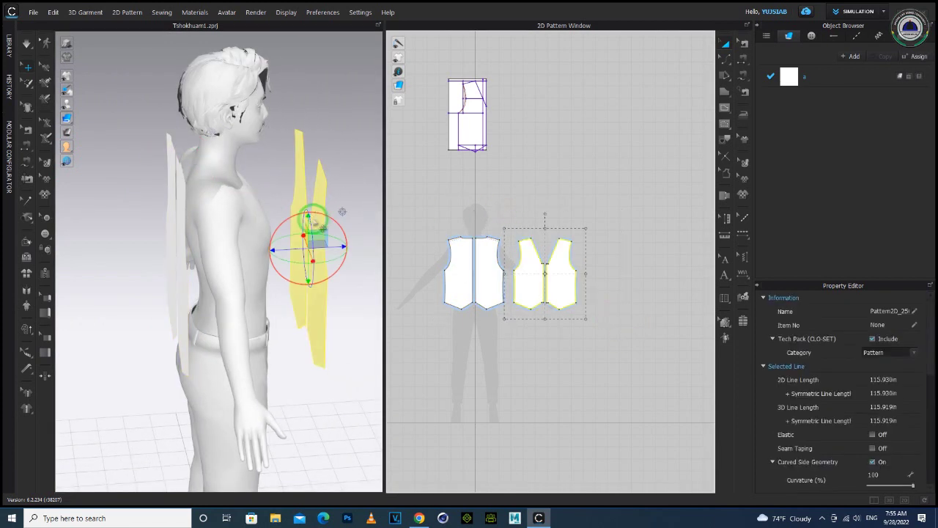
drag(340, 248, 307, 253)
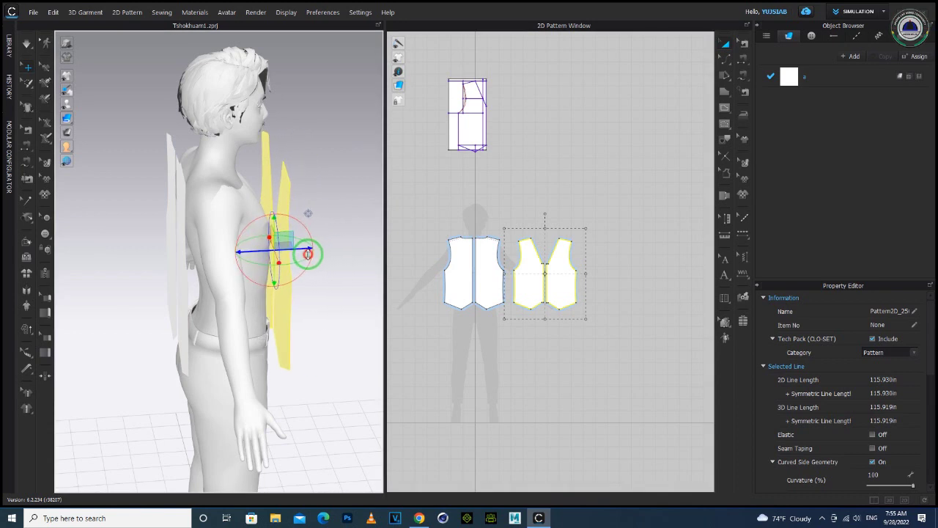
right_drag(335, 266, 255, 273)
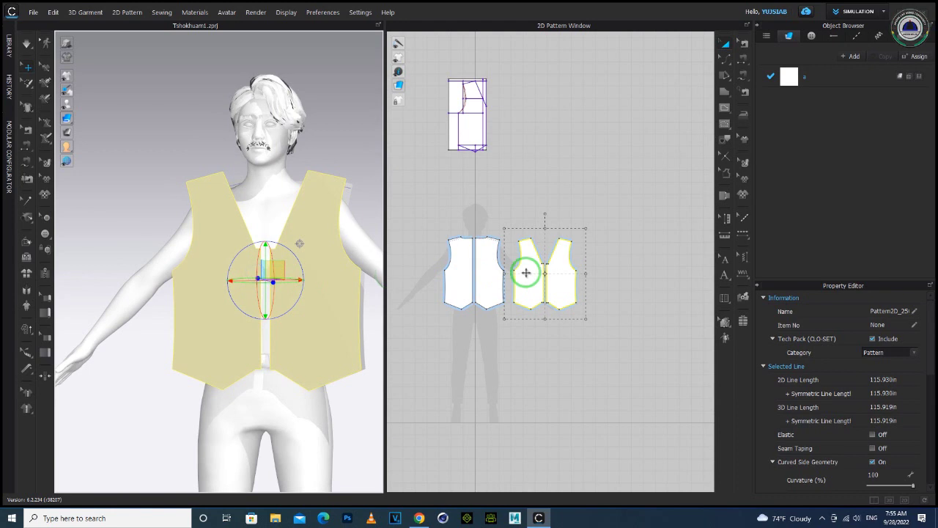
Step: Sew the back bodice's side seam to the matching front side seam, and join the two back halves along the centre back
scroll(490, 251, up, 4)
scroll(491, 251, down, 2)
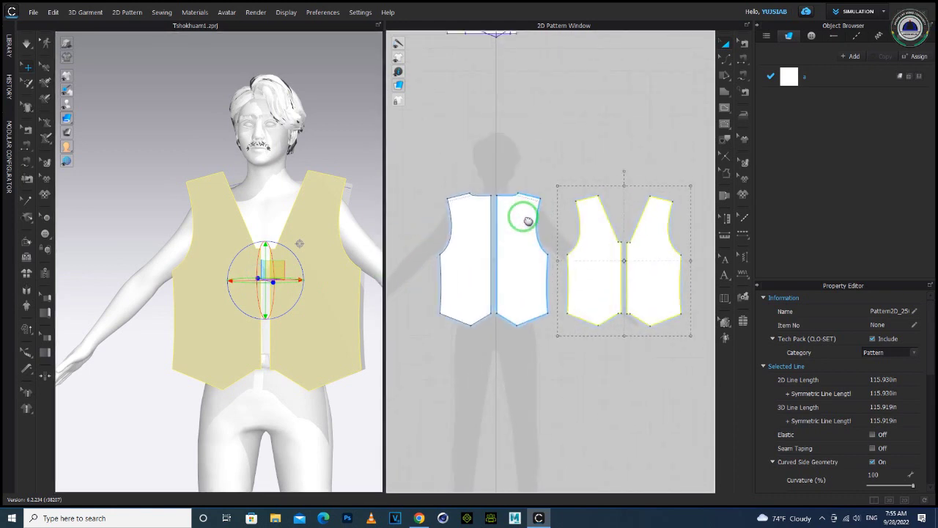
key(n)
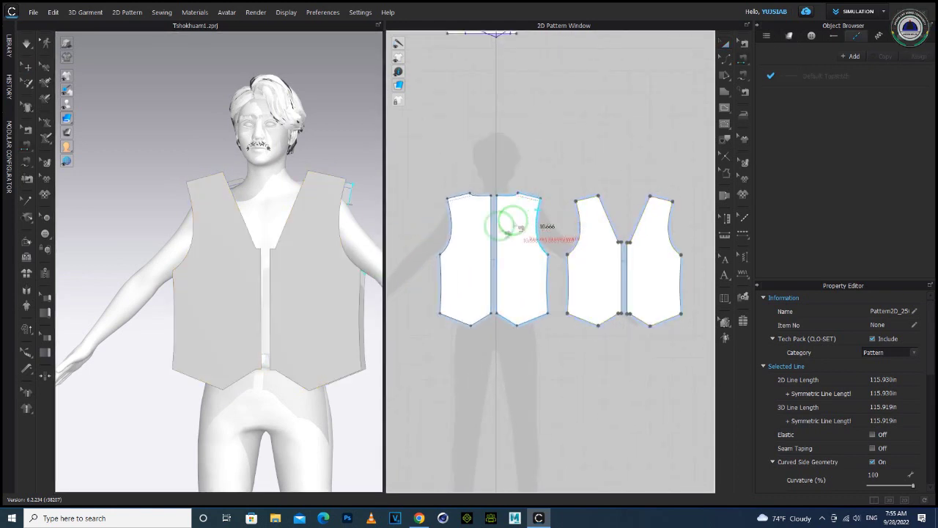
click(441, 278)
click(569, 278)
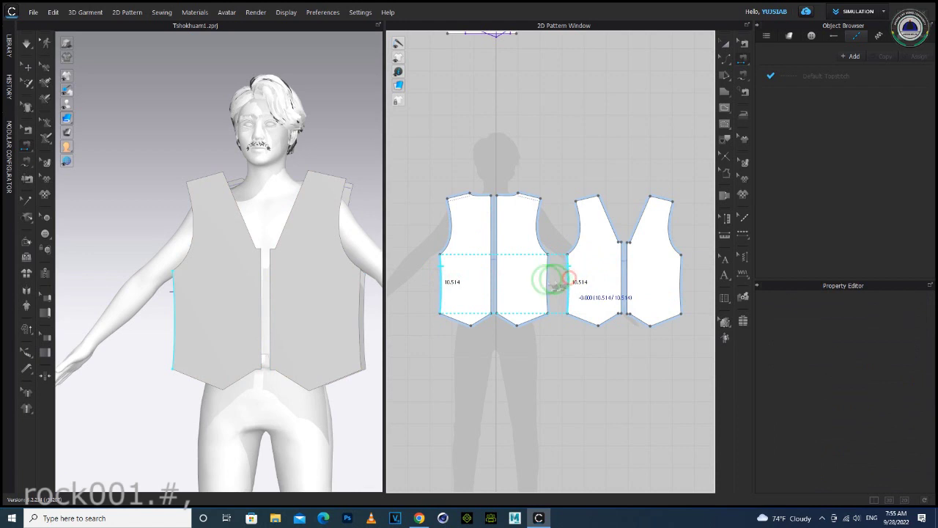
click(498, 279)
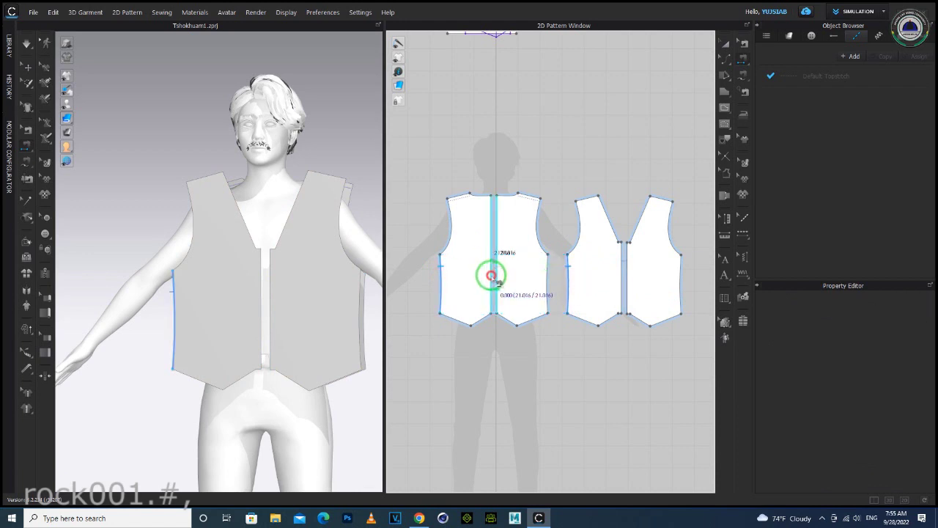
click(491, 276)
click(564, 279)
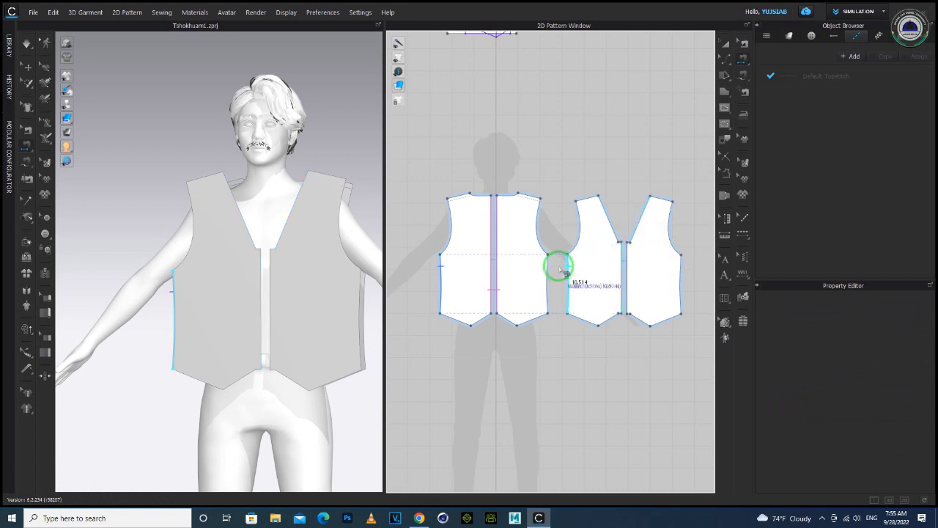
click(559, 268)
click(586, 228)
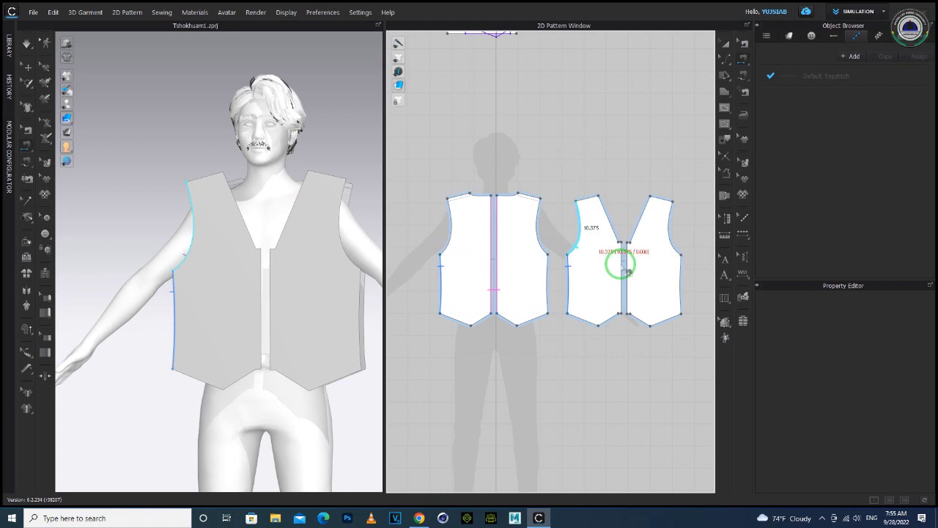
Step: Draw a vertical internal line of 12.723 in on the front piece, from the neckline corner to the hem corner beside the centre-front extension
scroll(635, 276, up, 4)
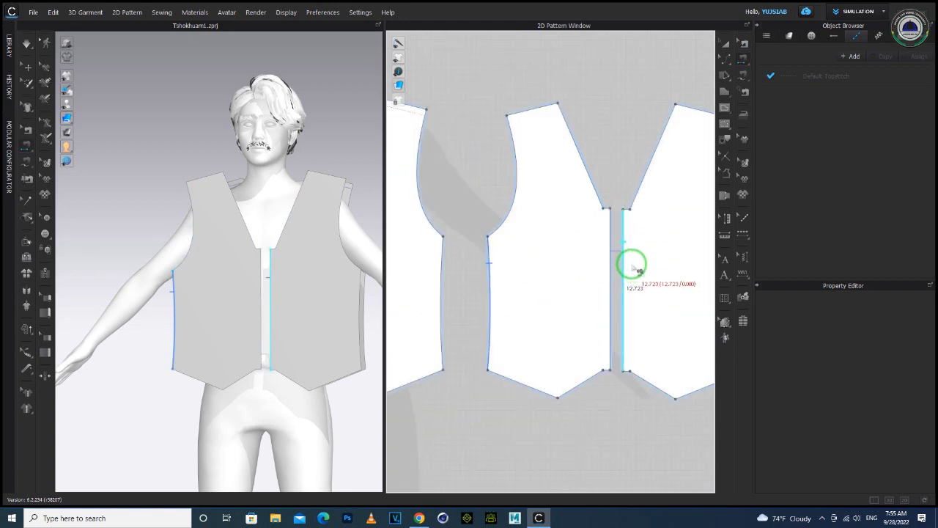
key(h)
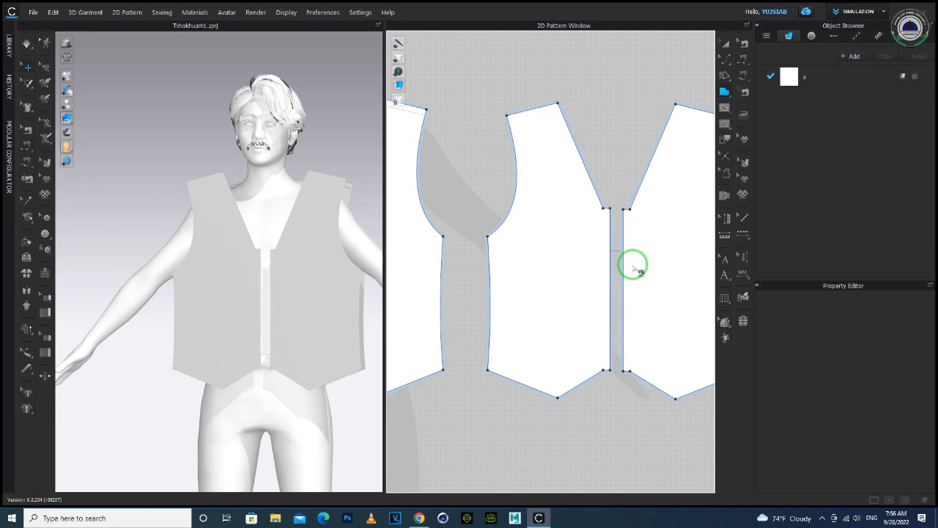
scroll(607, 211, up, 5)
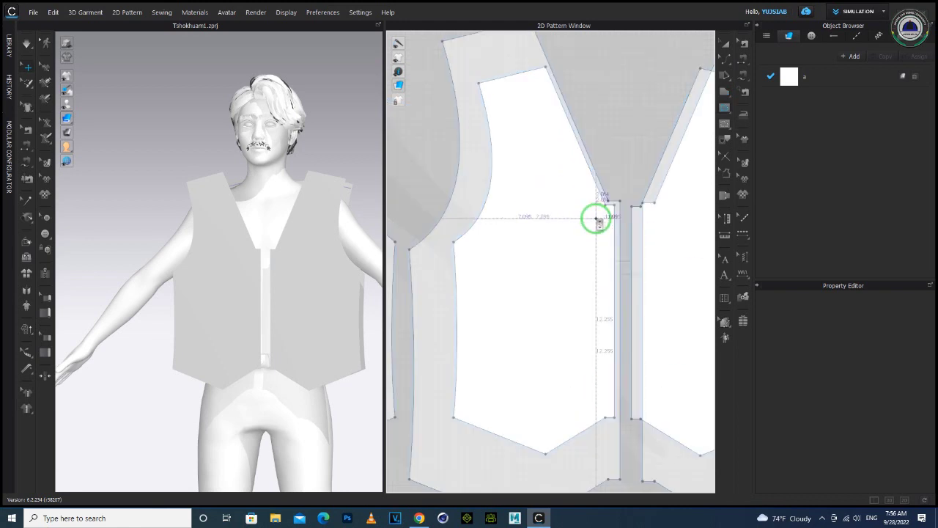
scroll(607, 425, down, 3)
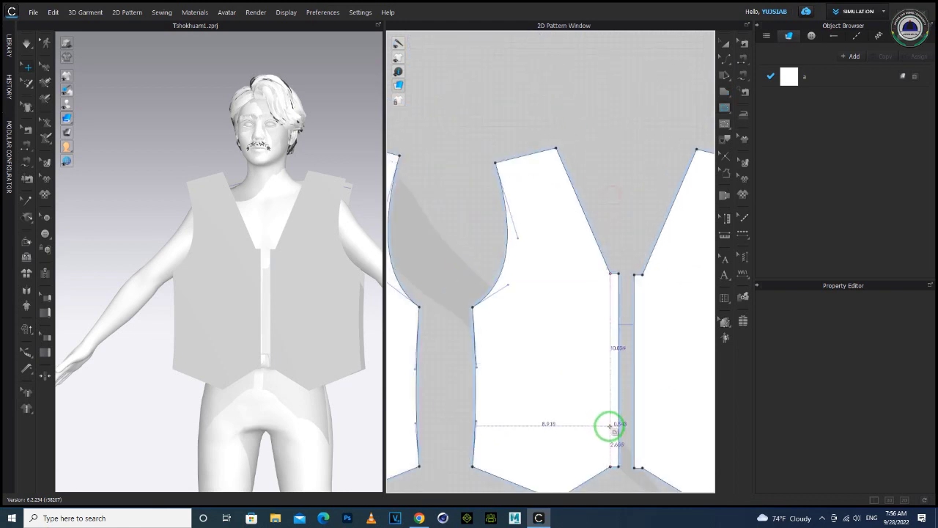
right_drag(609, 430, 586, 293)
scroll(586, 315, up, 2)
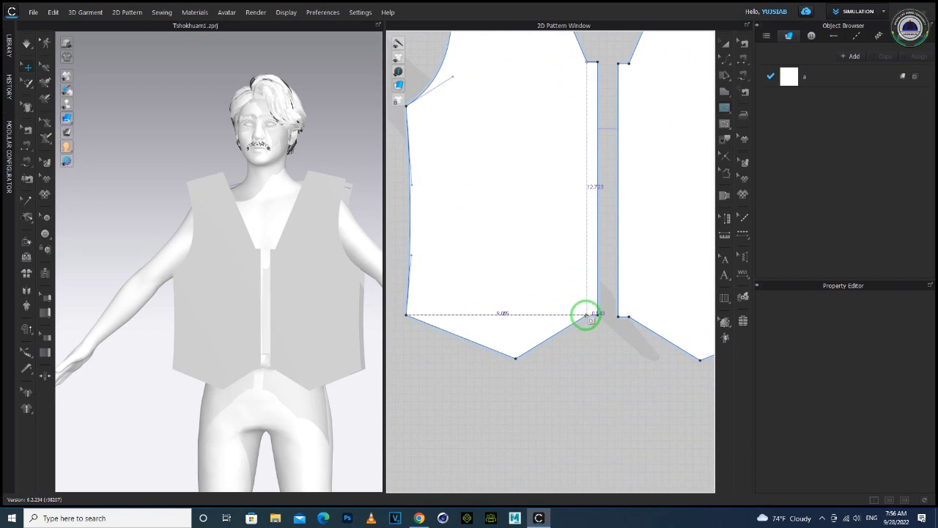
click(586, 315)
scroll(586, 310, down, 4)
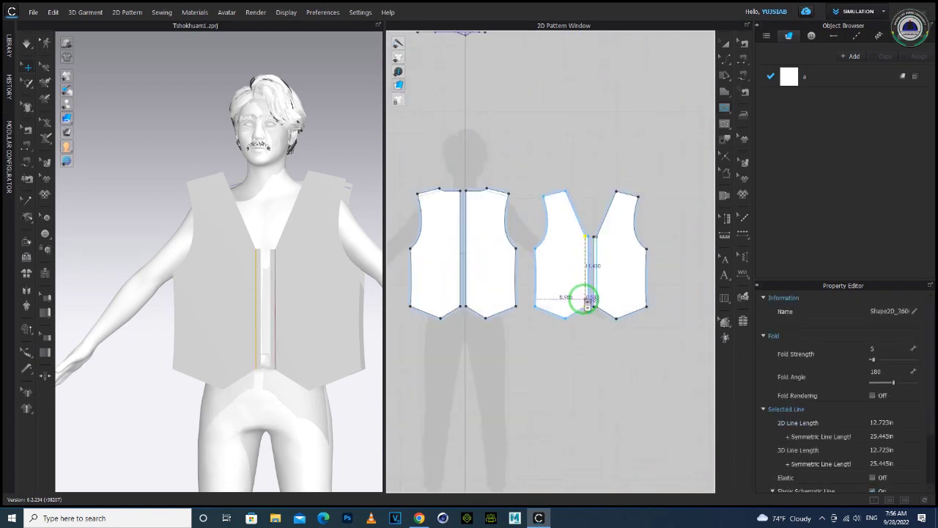
scroll(579, 248, up, 3)
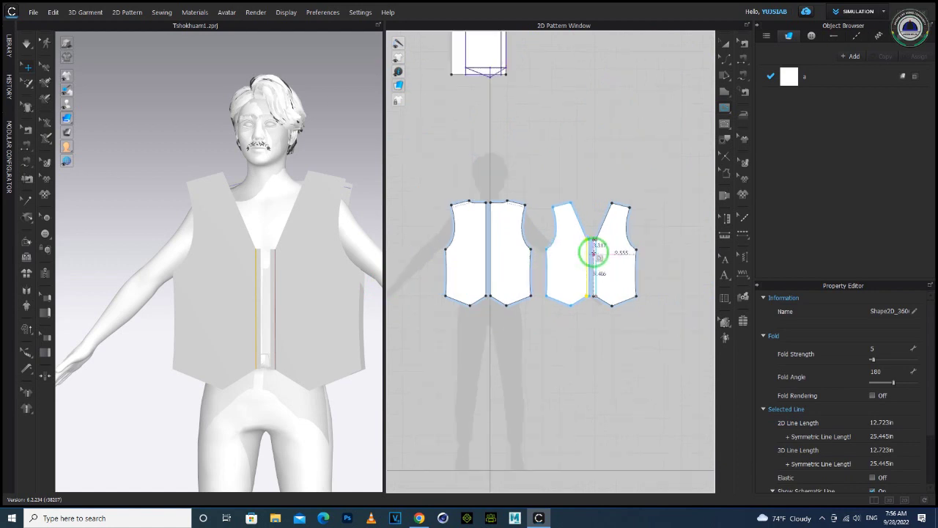
scroll(579, 247, up, 5)
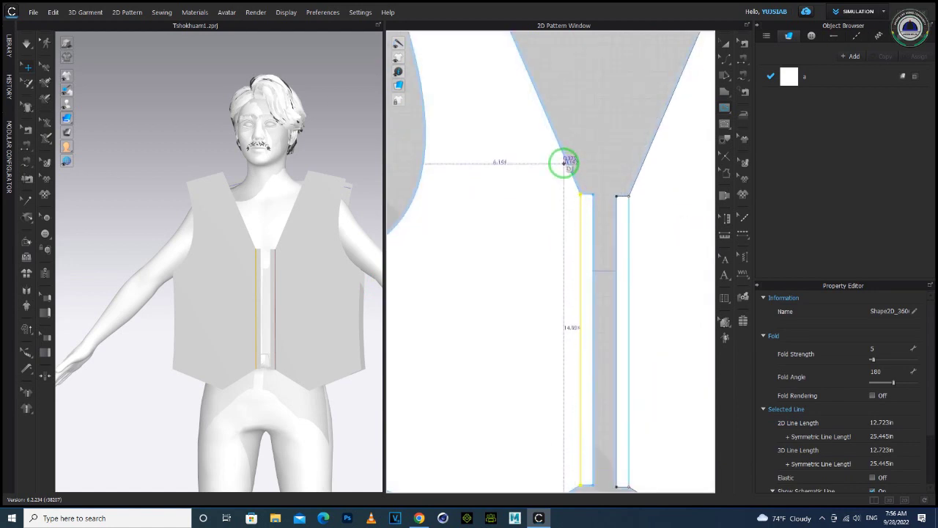
scroll(519, 268, down, 6)
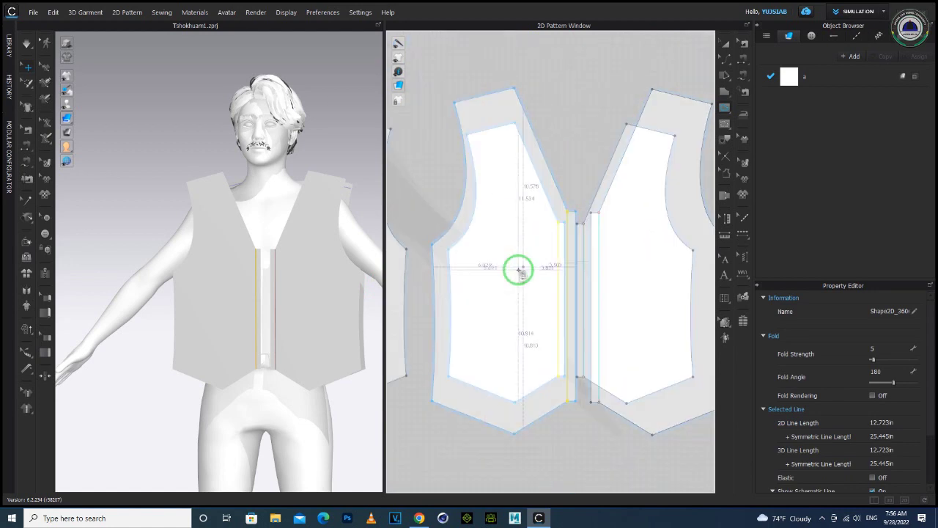
middle_drag(488, 270, 592, 236)
scroll(586, 242, down, 1)
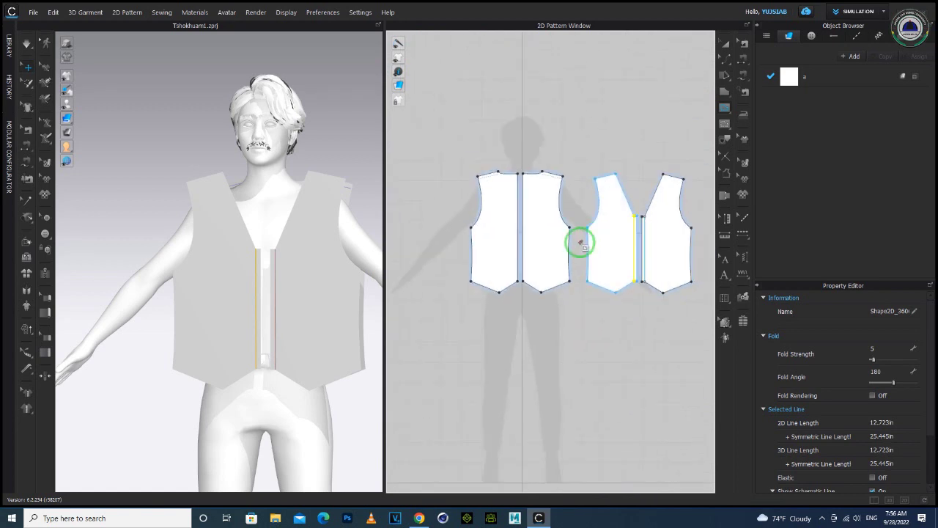
scroll(579, 243, down, 3)
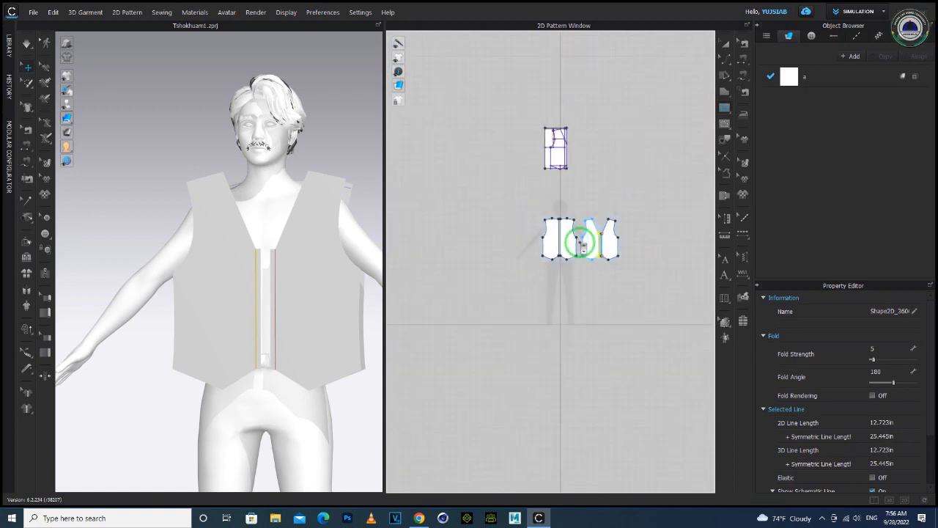
Step: Select the complete draft guide and overlay it on the left back bodice half
scroll(584, 154, up, 3)
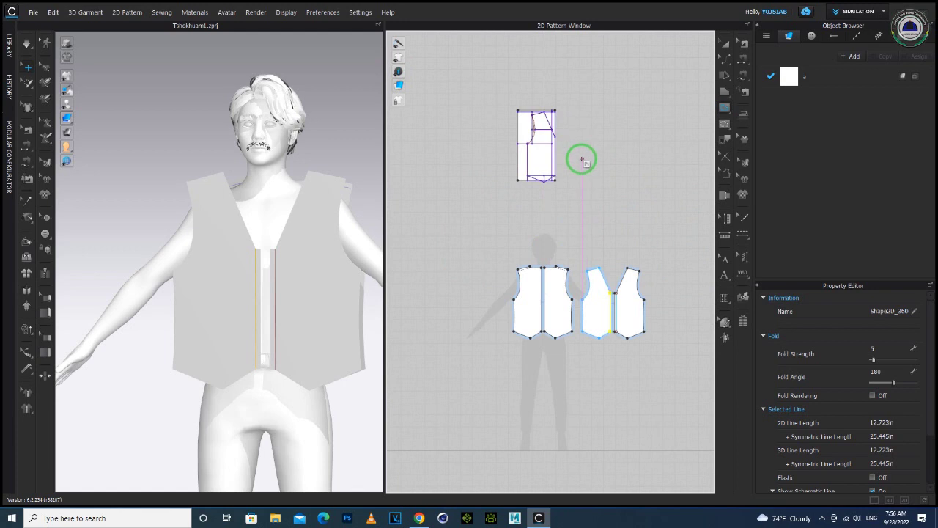
drag(481, 74, 591, 205)
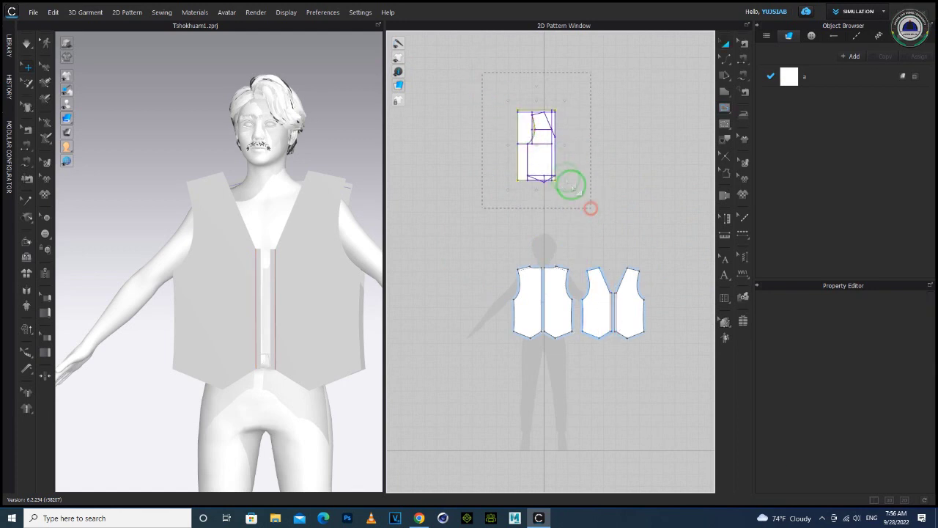
drag(545, 152, 534, 309)
Step: Select the garment's fabric and set its opacity to 24
click(814, 81)
click(873, 440)
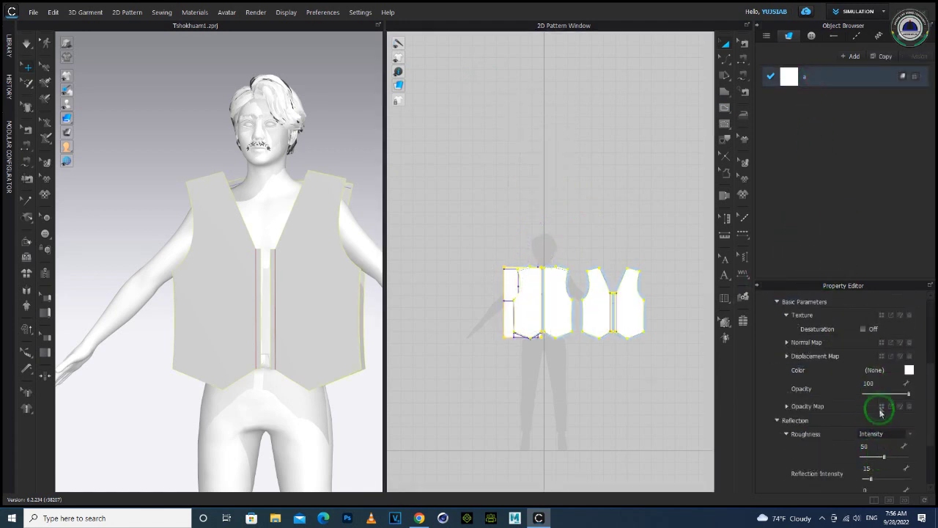
drag(907, 394, 874, 397)
Step: Shift the draft guide up over the left back bodice half so its chest line meets the underarm corner
scroll(566, 342, down, 4)
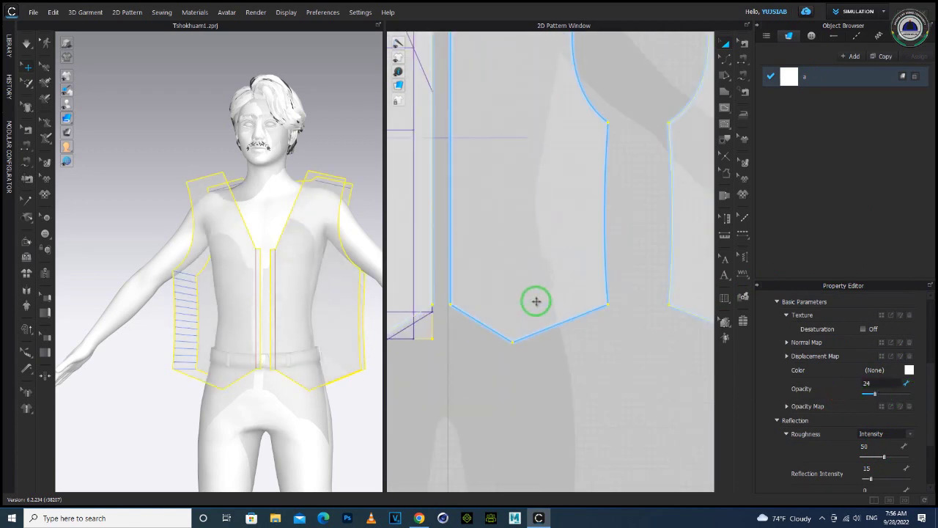
scroll(536, 300, up, 2)
middle_drag(503, 286, 551, 319)
scroll(478, 299, up, 2)
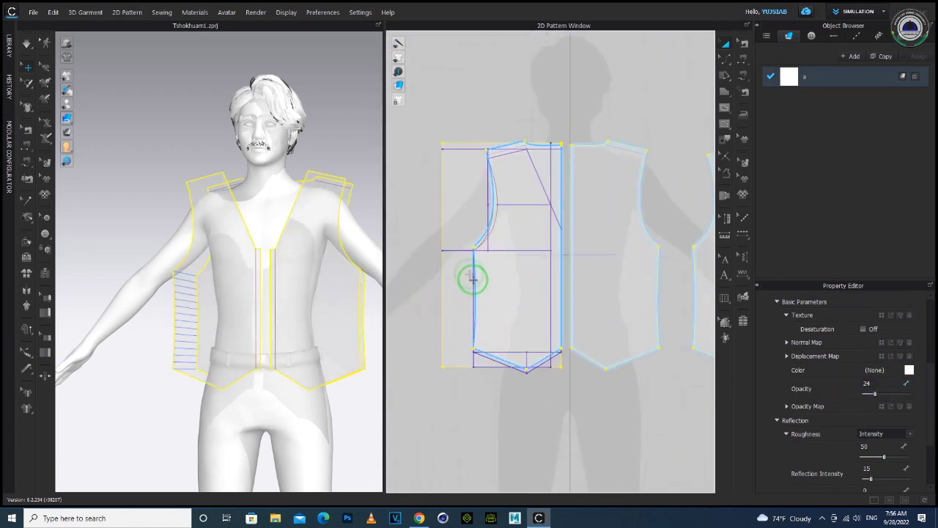
click(458, 219)
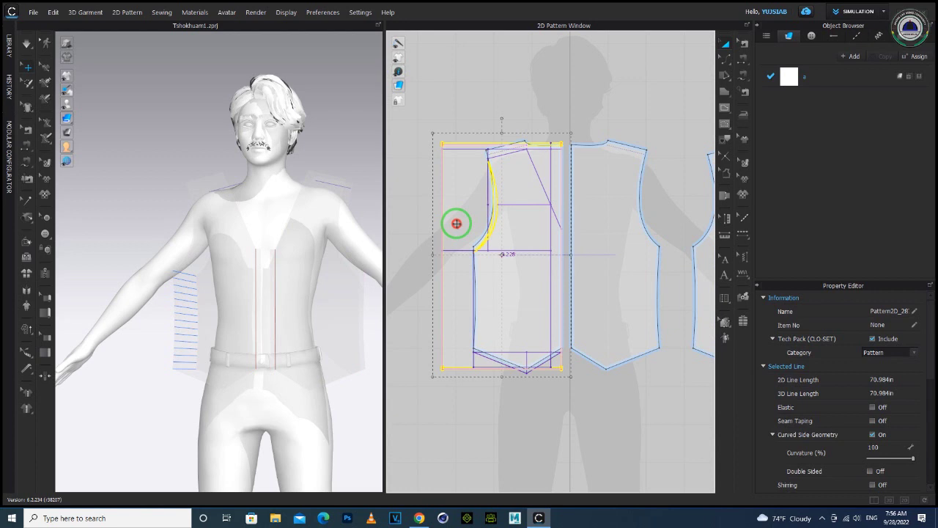
drag(456, 224, 458, 212)
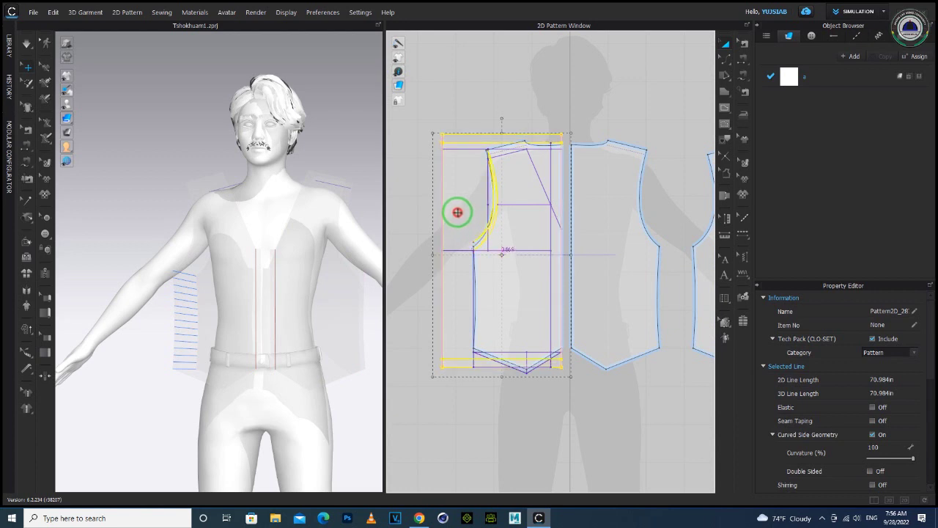
scroll(454, 216, up, 4)
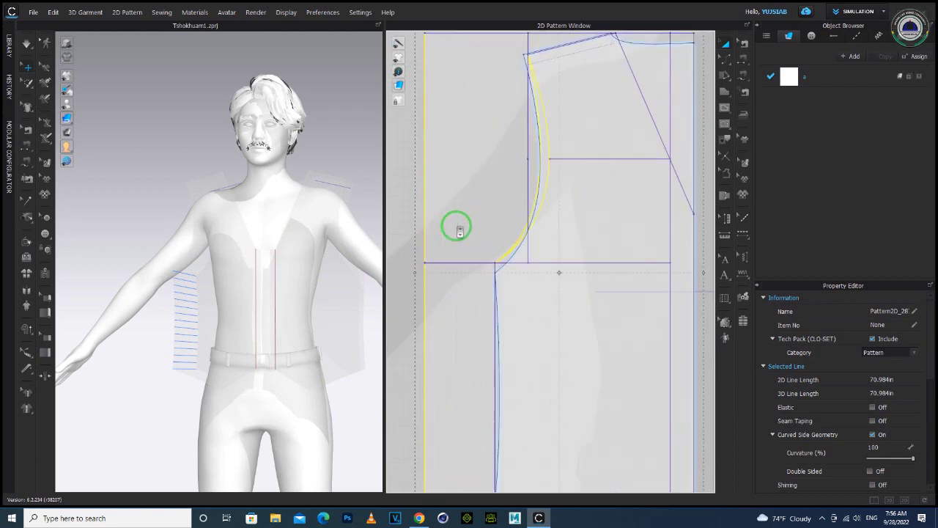
click(473, 211)
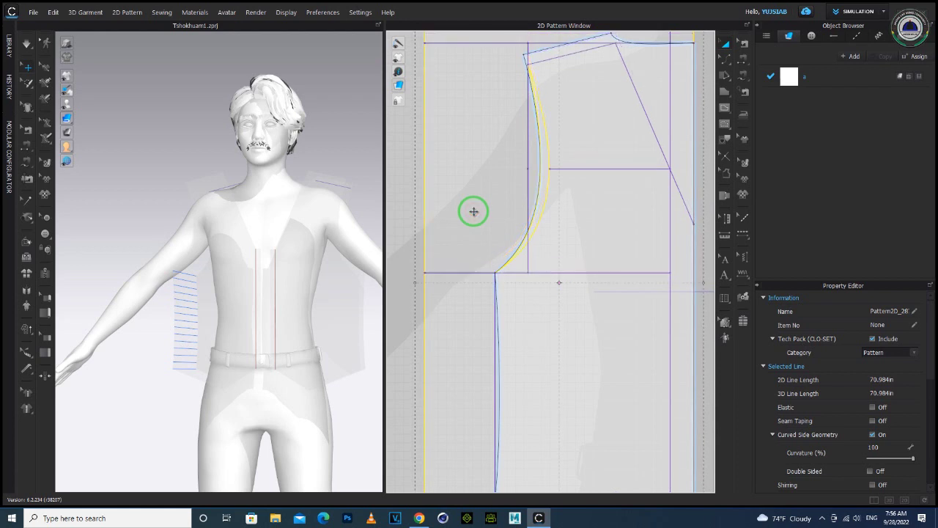
scroll(496, 246, down, 3)
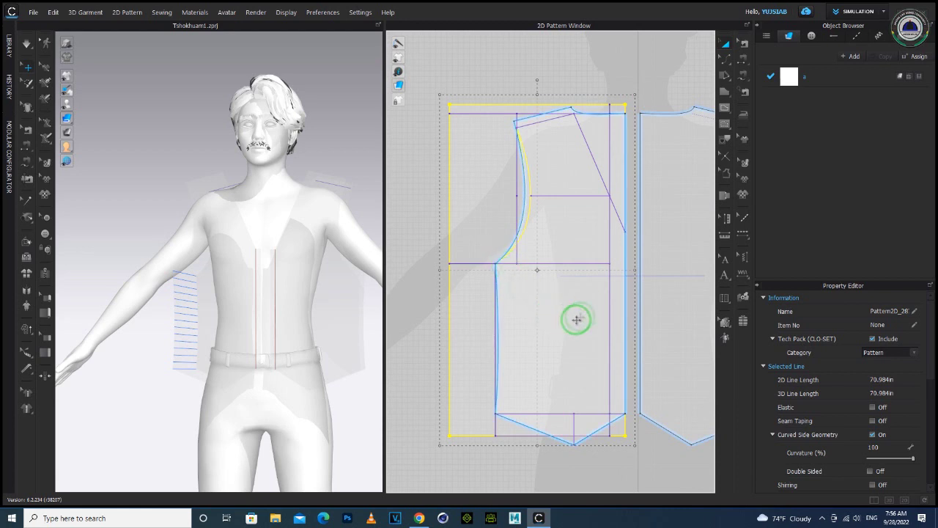
Step: Try to draw a vertical internal line of 15.261 in on the left back half, following the draft guide's inner vertical line
key(g)
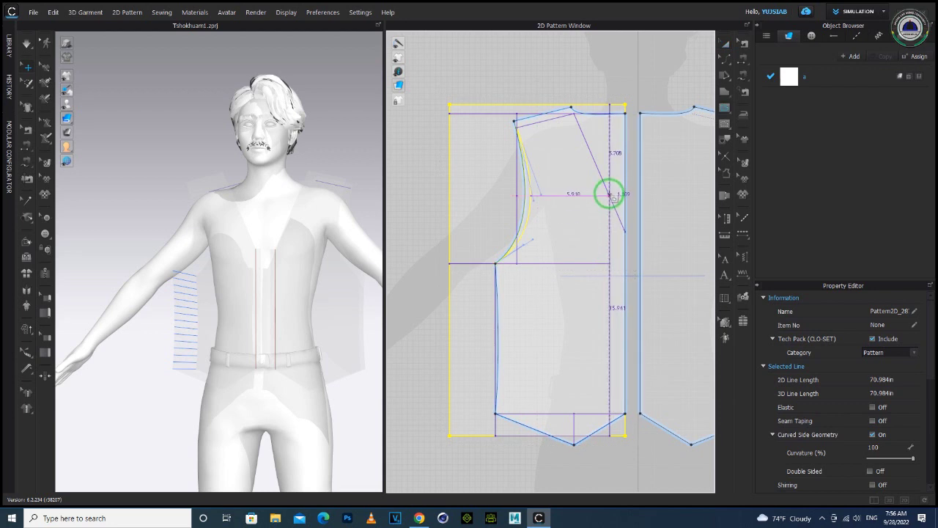
scroll(609, 196, up, 4)
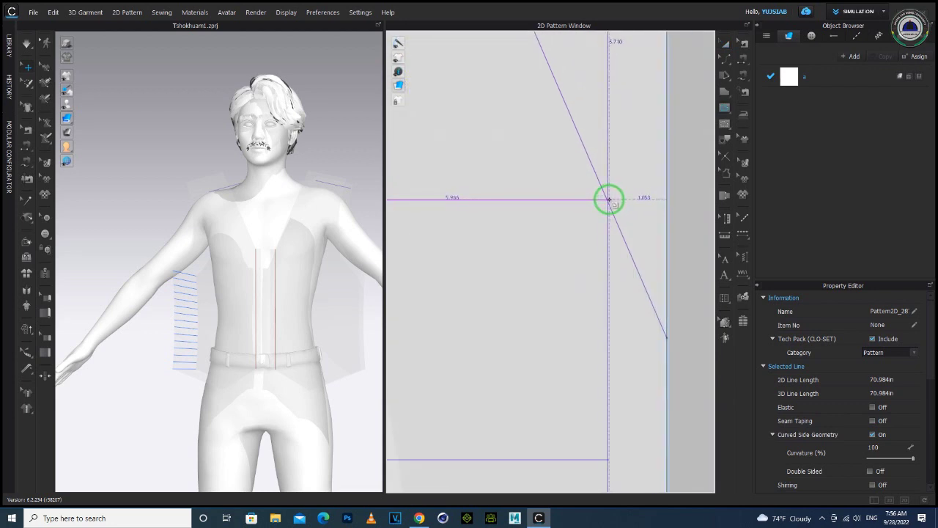
scroll(624, 403, down, 5)
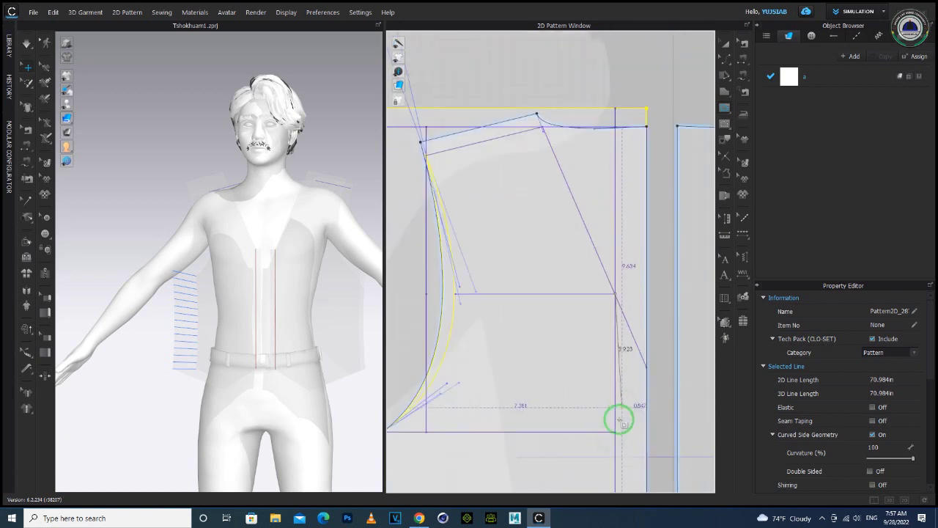
middle_drag(597, 458, 580, 46)
scroll(616, 112, up, 5)
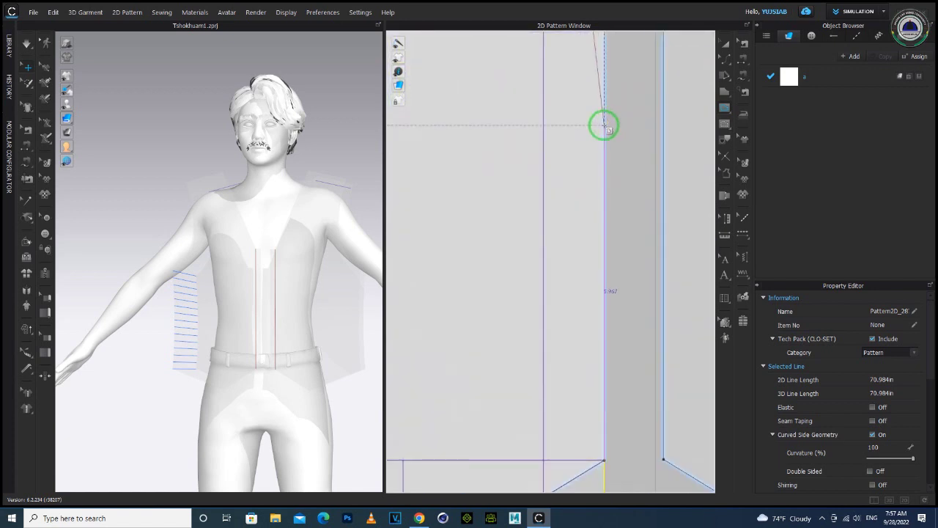
scroll(561, 312, down, 3)
middle_drag(555, 334, 557, 274)
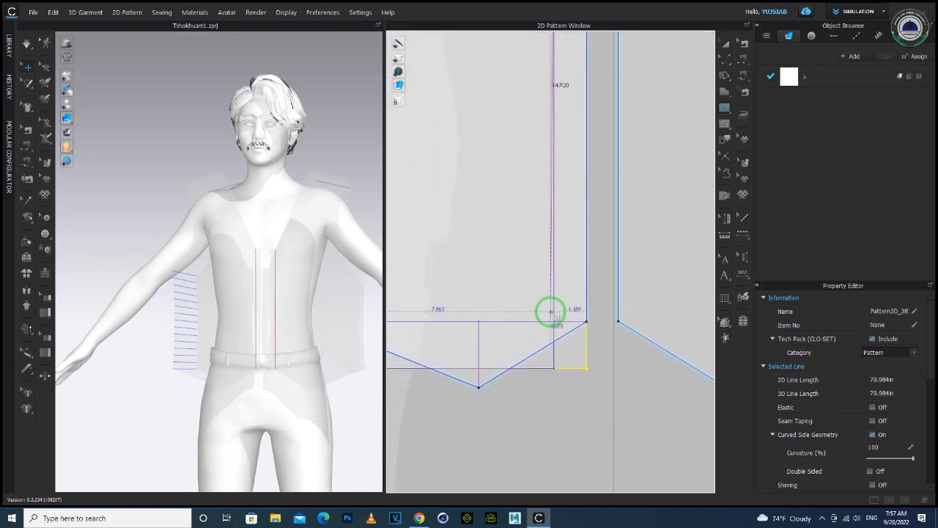
scroll(554, 321, up, 4)
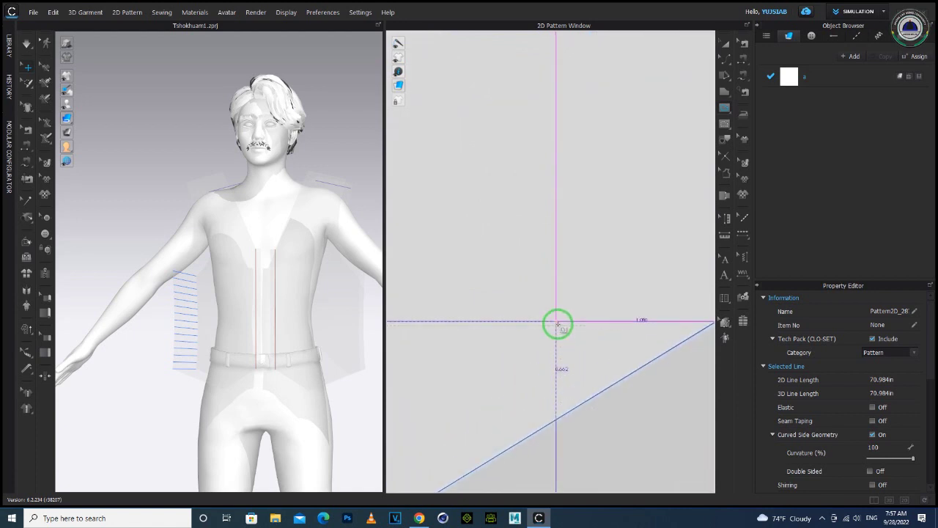
double_click(557, 323)
scroll(559, 322, down, 10)
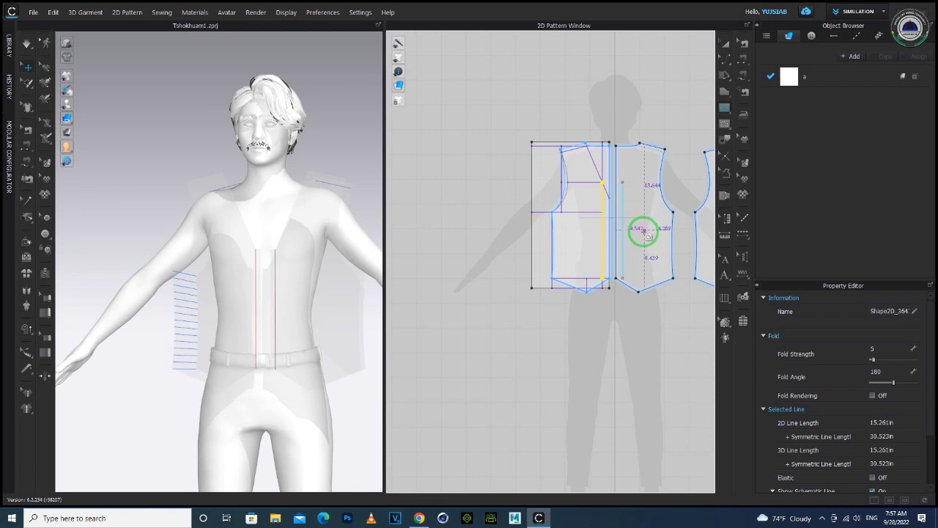
scroll(643, 233, up, 2)
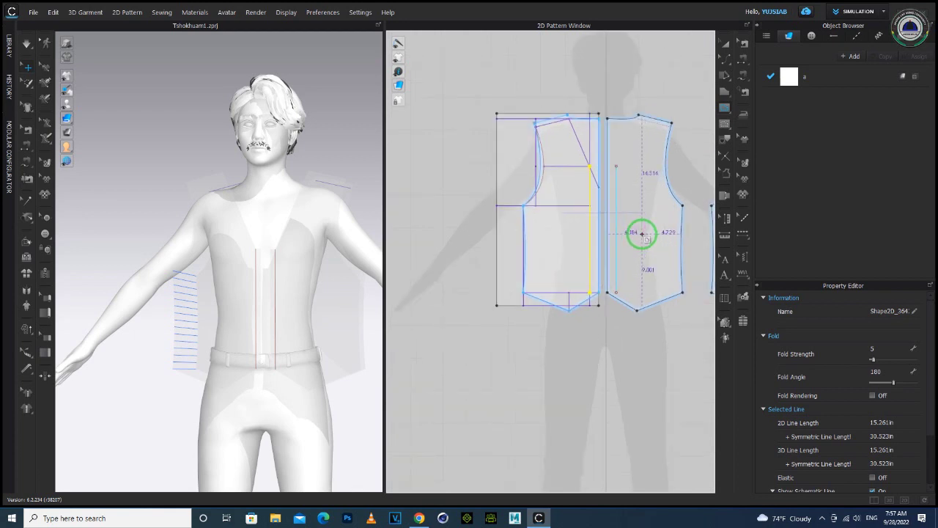
key(ctrl+z)
Step: Move the draft guide onto the left front bodice half and align it with the shoulder and underarm corners
scroll(630, 235, down, 3)
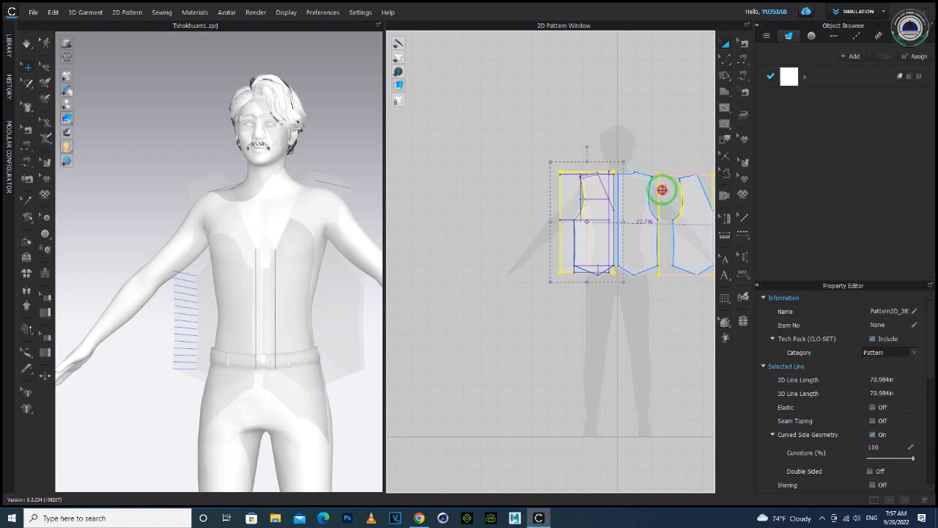
scroll(663, 189, up, 5)
middle_drag(681, 222, 533, 251)
scroll(484, 207, up, 5)
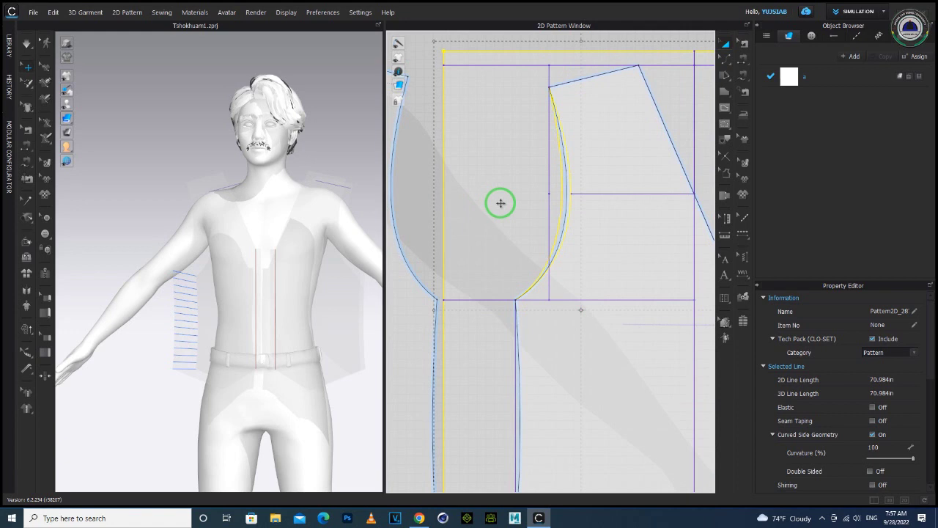
click(472, 206)
drag(474, 206, 473, 207)
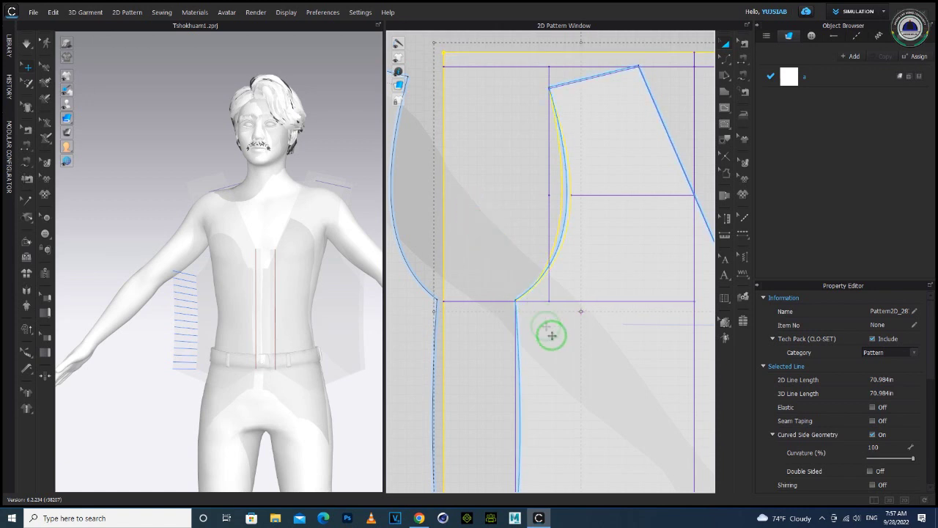
middle_drag(565, 368, 539, 294)
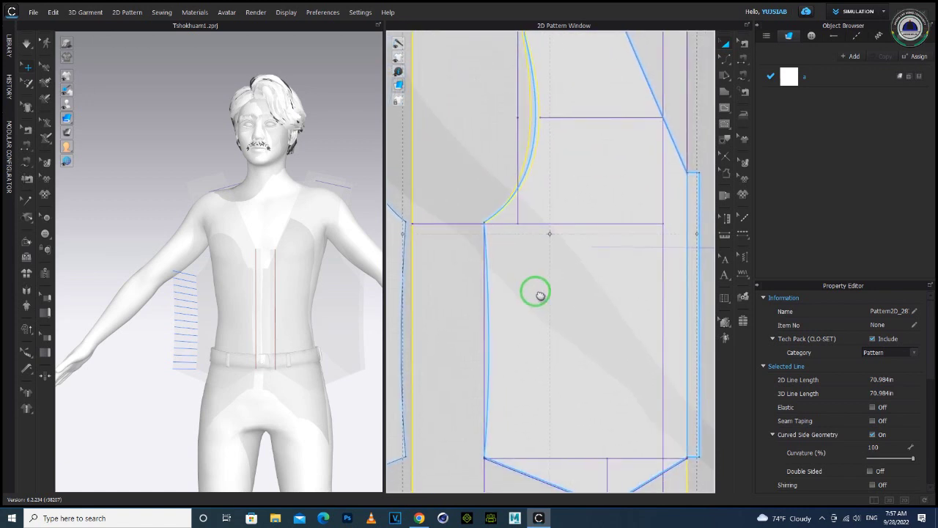
Step: Draw a vertical internal line of 14.786 in on the left front half, from the neckline to the horizontal hem guide line
scroll(540, 295, down, 5)
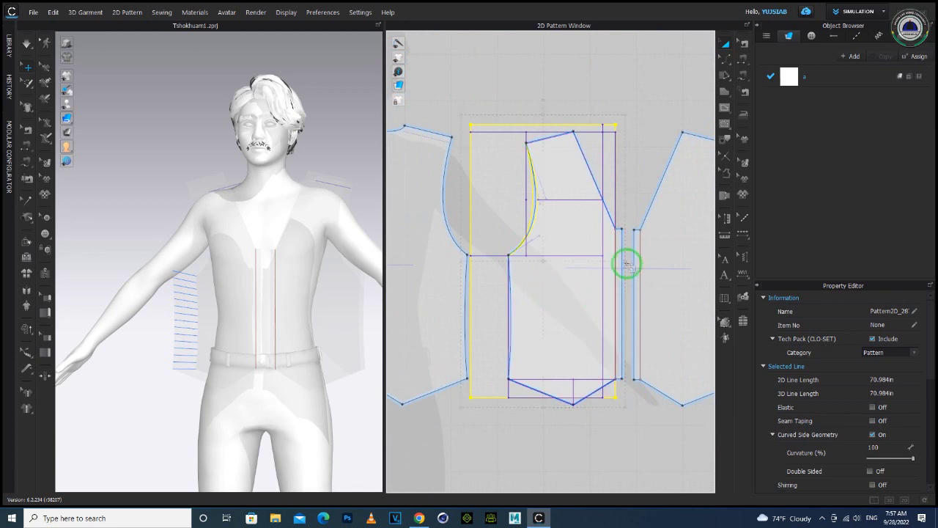
scroll(627, 265, up, 5)
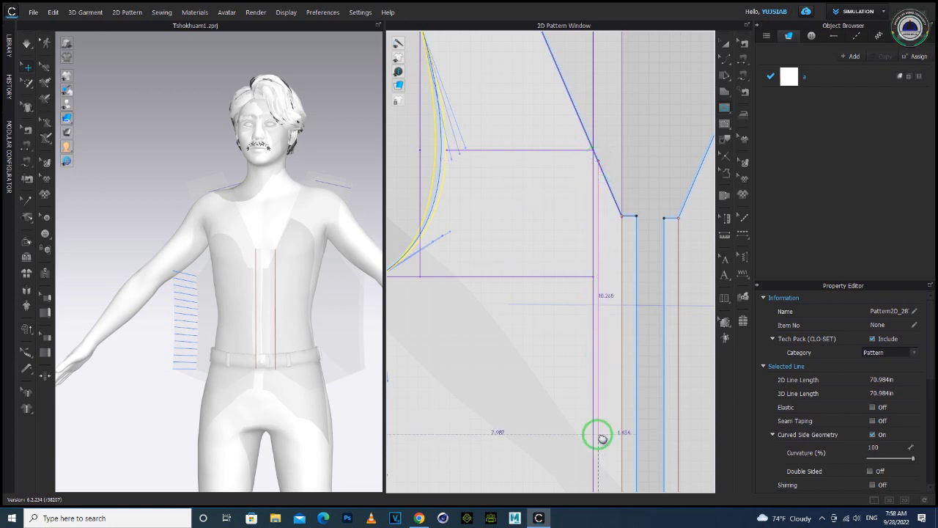
right_drag(601, 435, 601, 126)
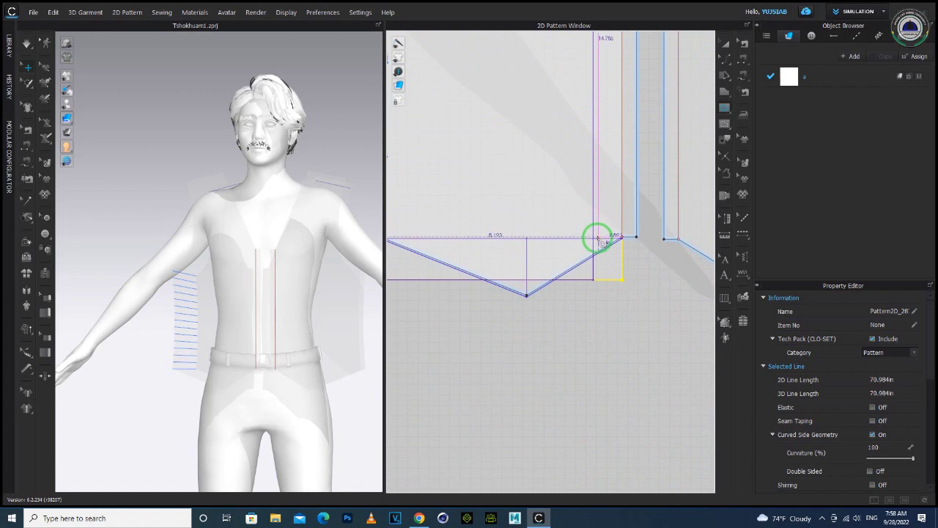
double_click(597, 239)
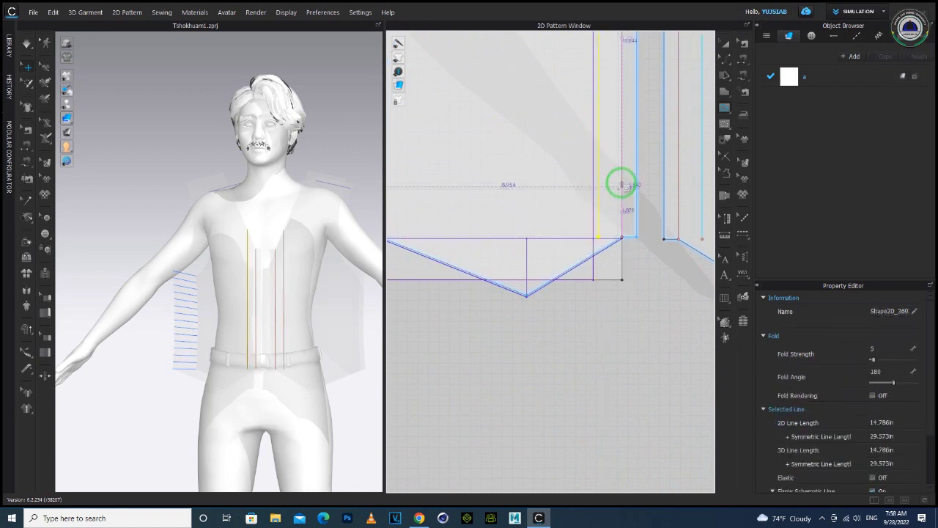
scroll(625, 144, down, 5)
scroll(633, 138, up, 3)
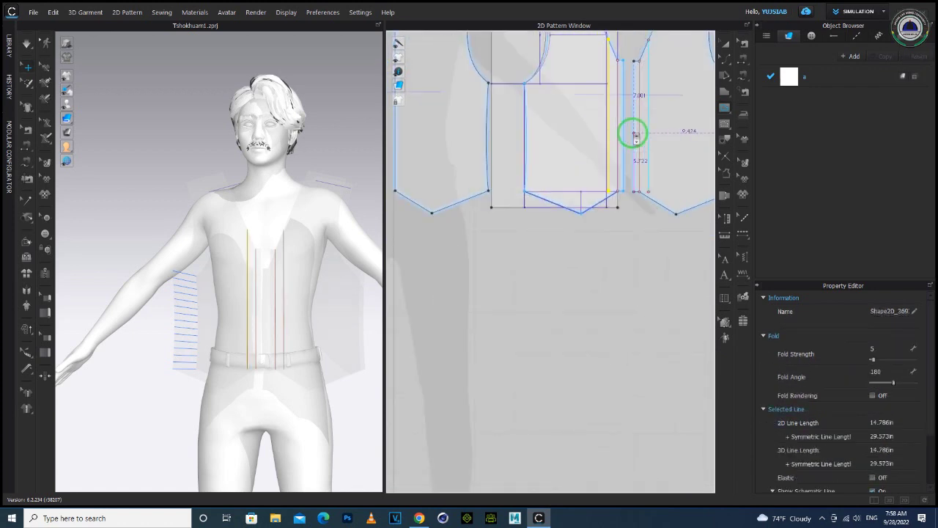
Step: Move the draft guide off the front piece to the empty area above the avatar silhouette
scroll(614, 139, down, 4)
click(576, 98)
scroll(581, 109, down, 2)
scroll(582, 109, up, 3)
middle_drag(631, 146, 614, 297)
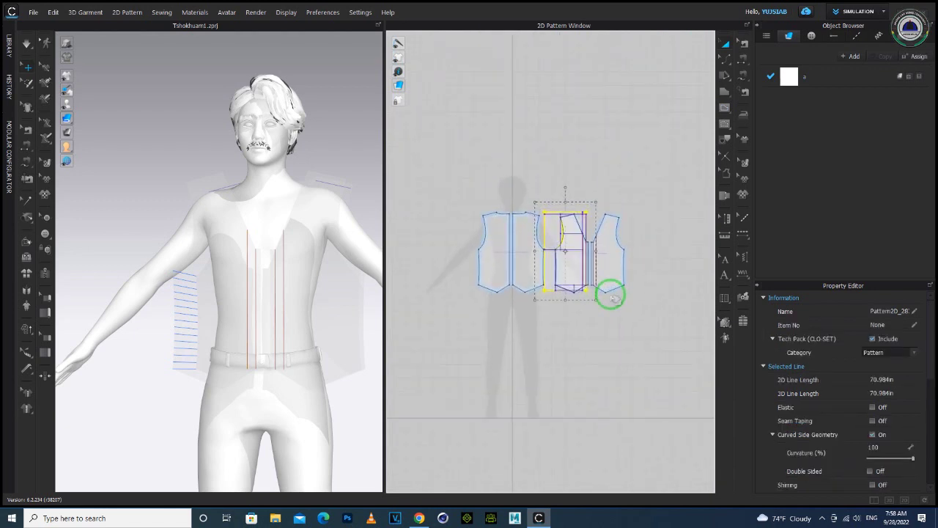
drag(549, 234, 507, 84)
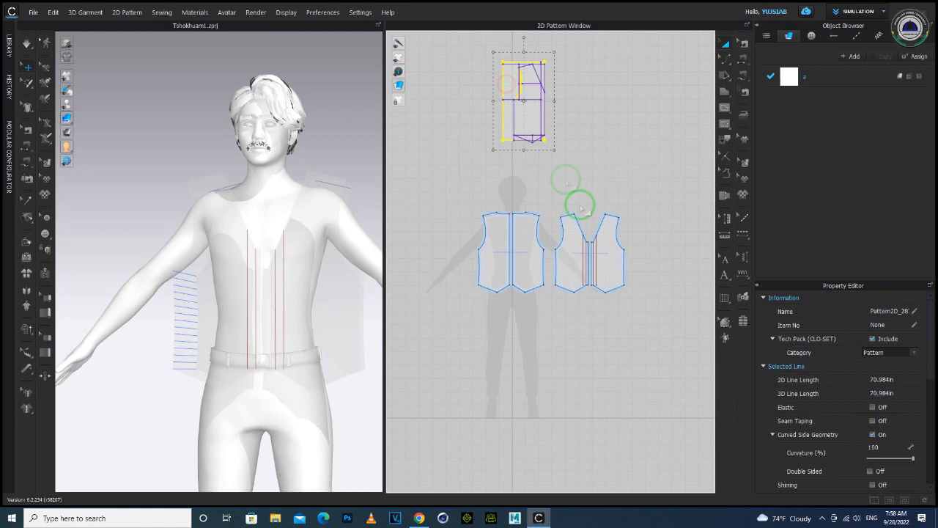
Step: Set the fabric's opacity back to 100
scroll(611, 274, up, 2)
click(814, 77)
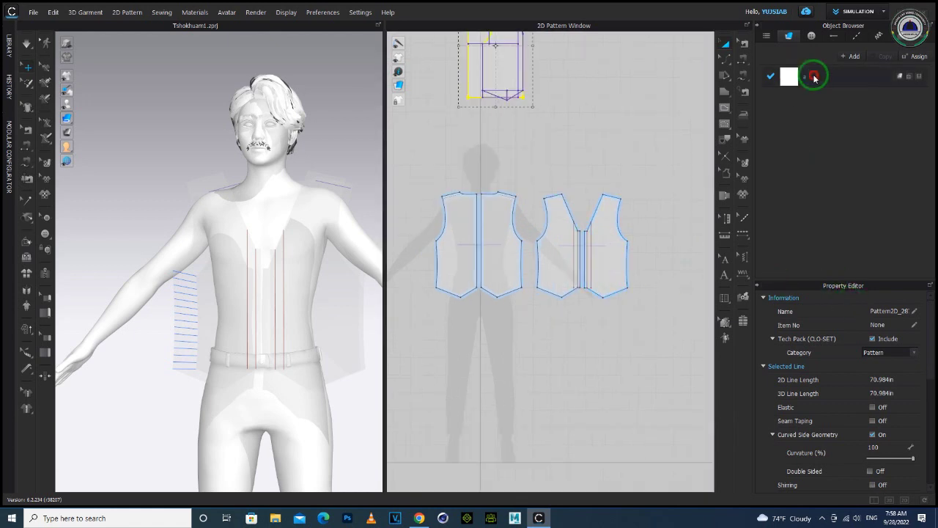
click(886, 485)
click(874, 405)
drag(876, 394, 908, 393)
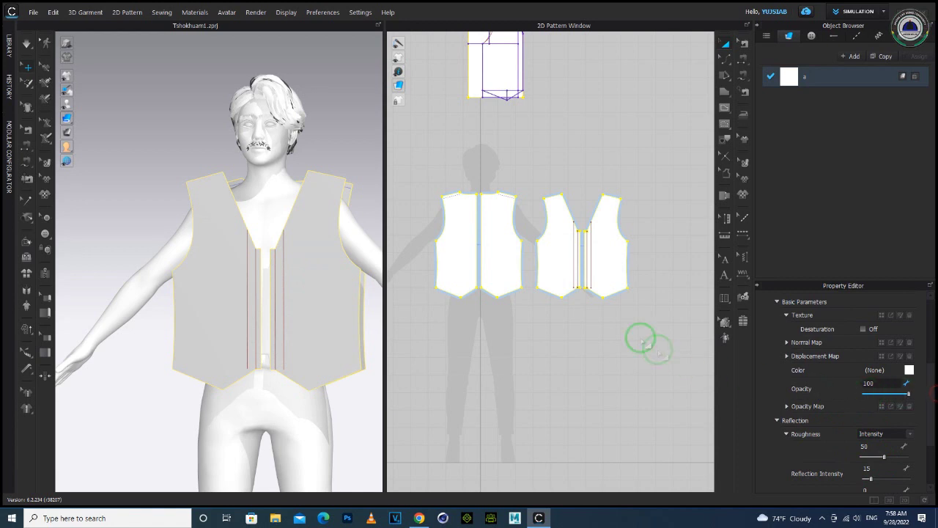
Step: Draw a horizontal internal line of 9.085 in across the left front half, from the side-seam hem corner to the centre-front hem corner
scroll(597, 250, up, 3)
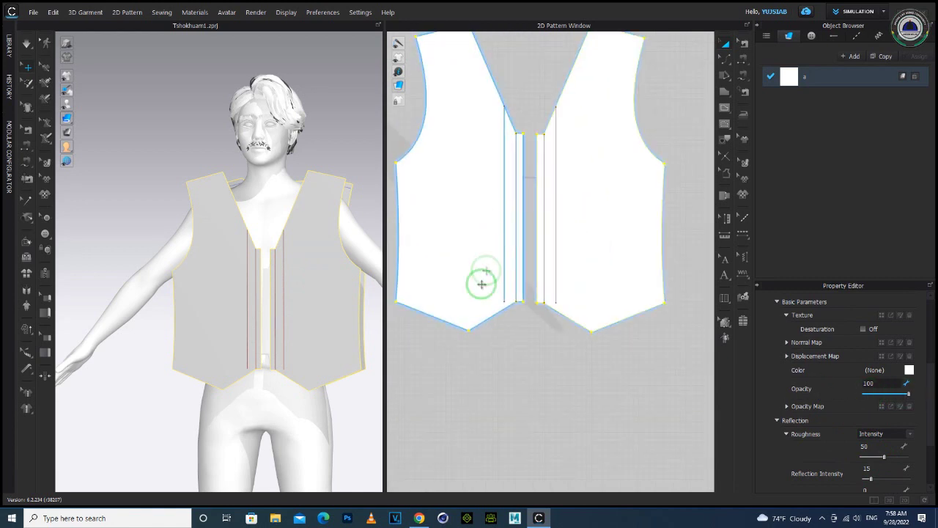
click(489, 344)
middle_drag(489, 344, 538, 315)
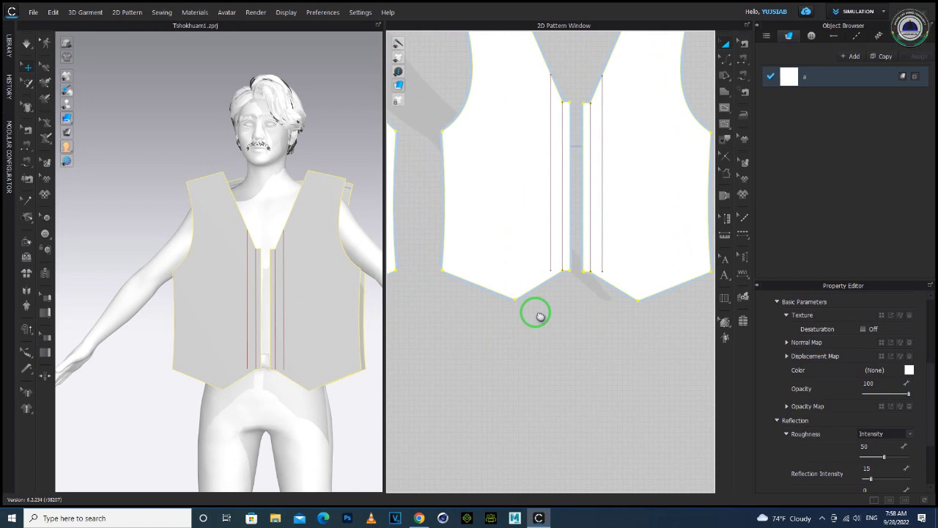
key(g)
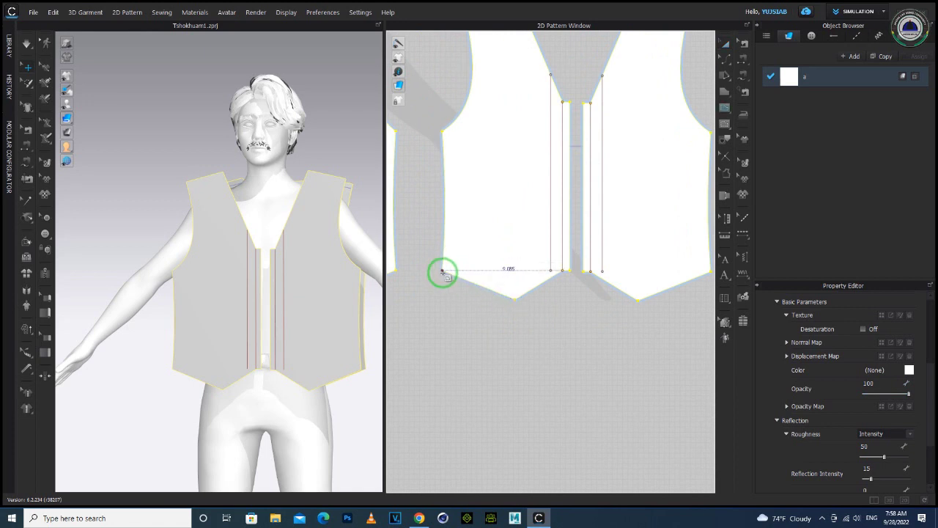
click(442, 271)
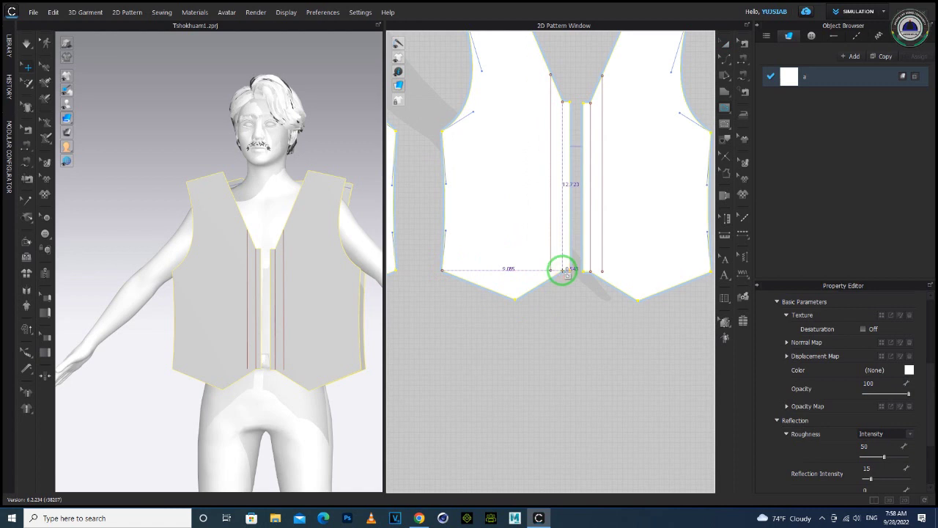
double_click(562, 269)
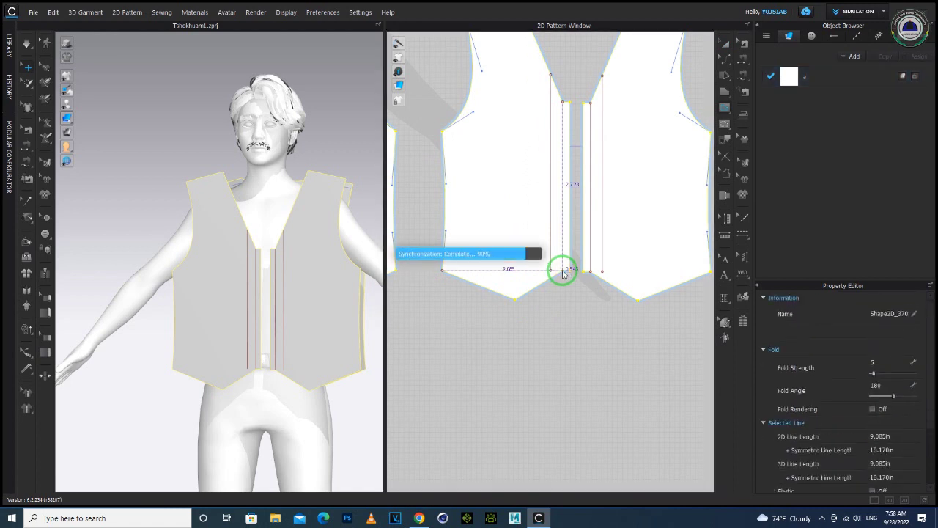
click(562, 329)
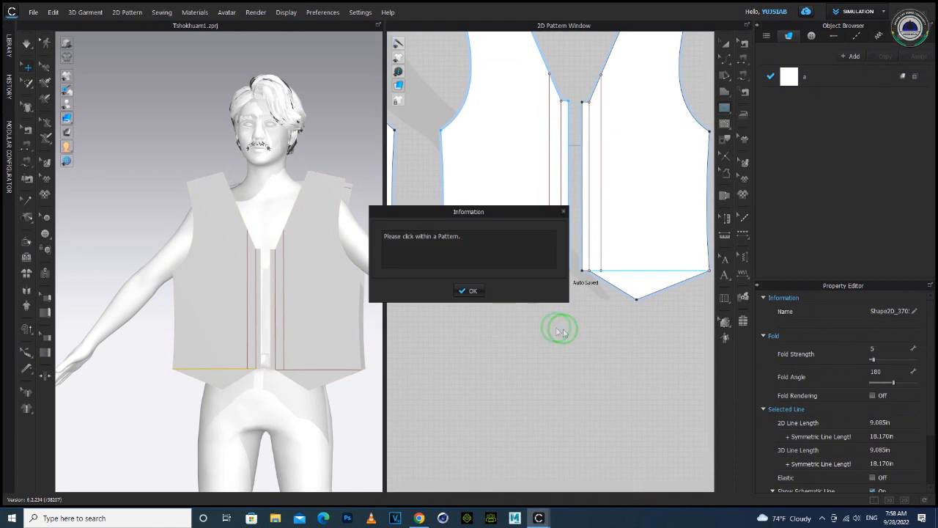
Step: Dismiss the pattern notice and end the internal line drawing with nothing selected
click(473, 287)
scroll(558, 310, down, 2)
scroll(558, 309, down, 3)
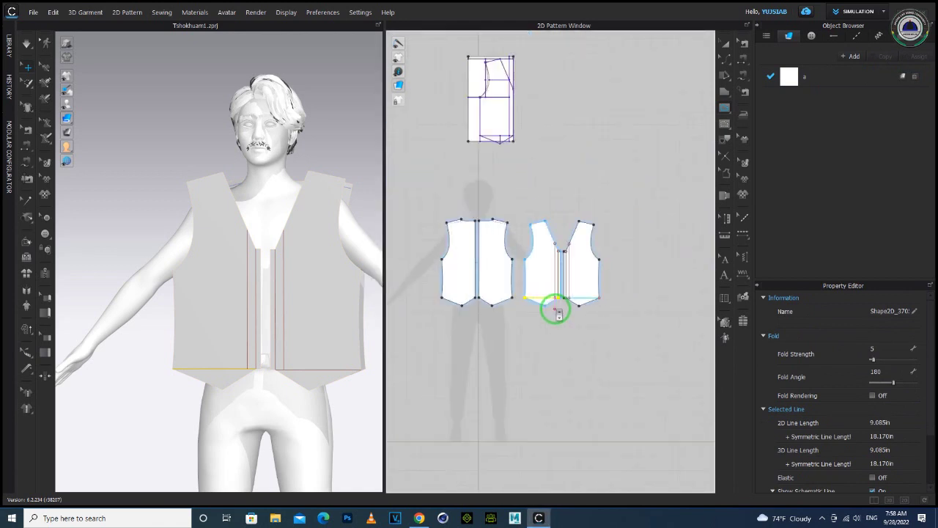
click(536, 332)
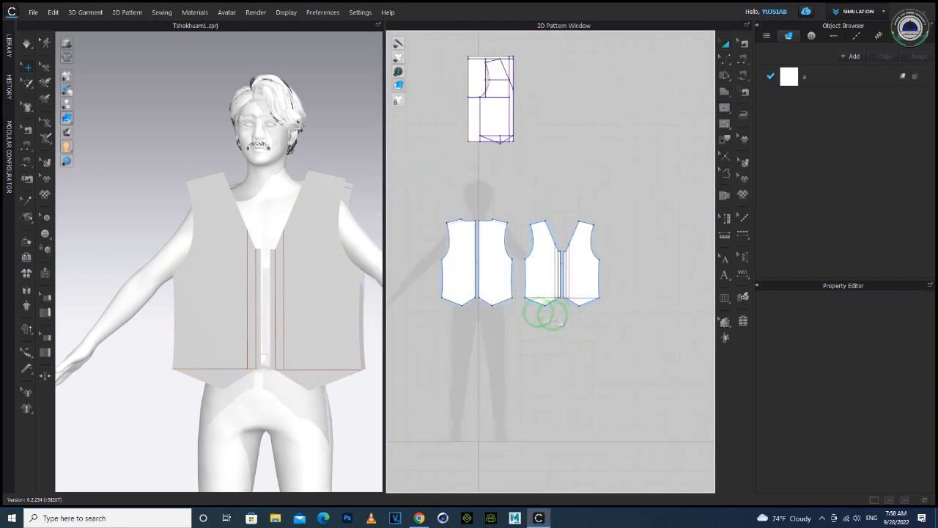
Step: Sew the right-hand front half's 10.514 in side seam to the side seam of the right-hand back half
mouse_move(225, 326)
right_down()
mouse_move(283, 342)
mouse_move(257, 357)
mouse_move(223, 338)
mouse_move(227, 320)
right_up()
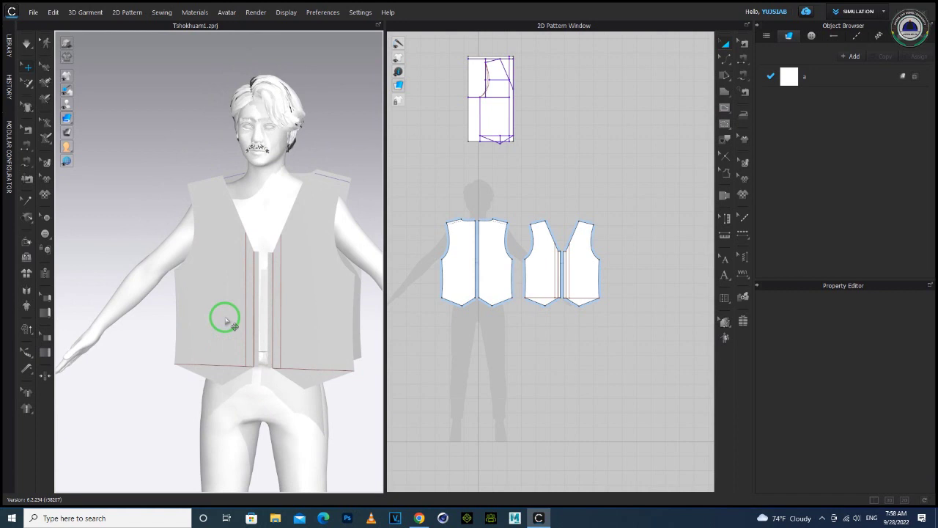
scroll(540, 273, up, 3)
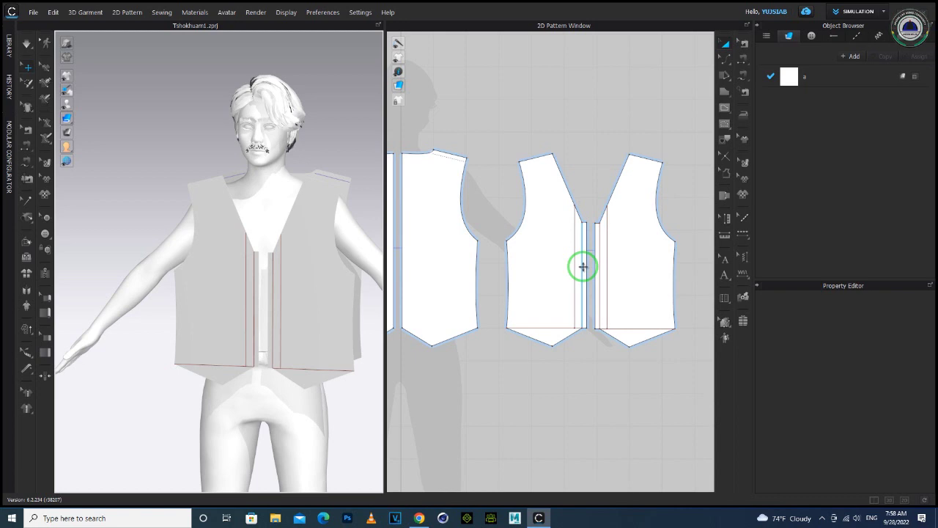
key(n)
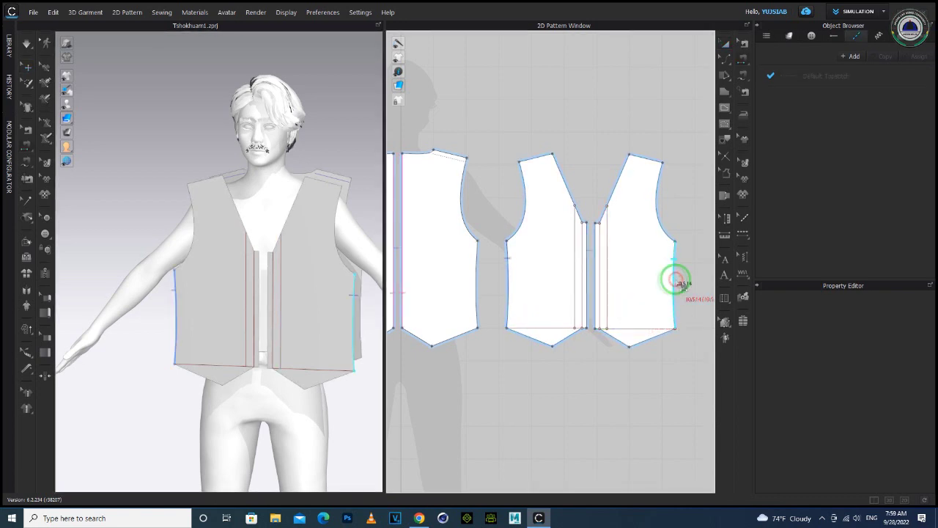
click(477, 282)
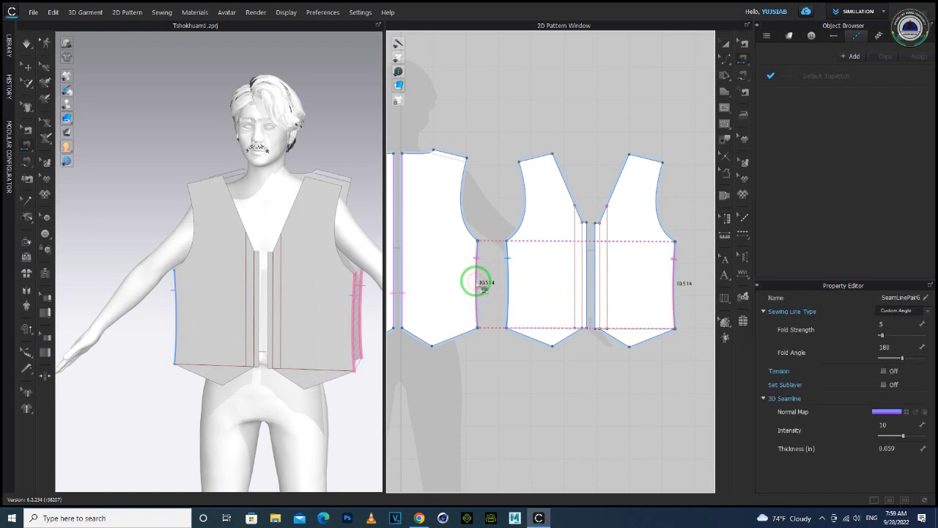
Step: Sew the 4.122 in shoulder edges of both front halves to the matching shoulder edges of the back halves
click(640, 159)
click(447, 154)
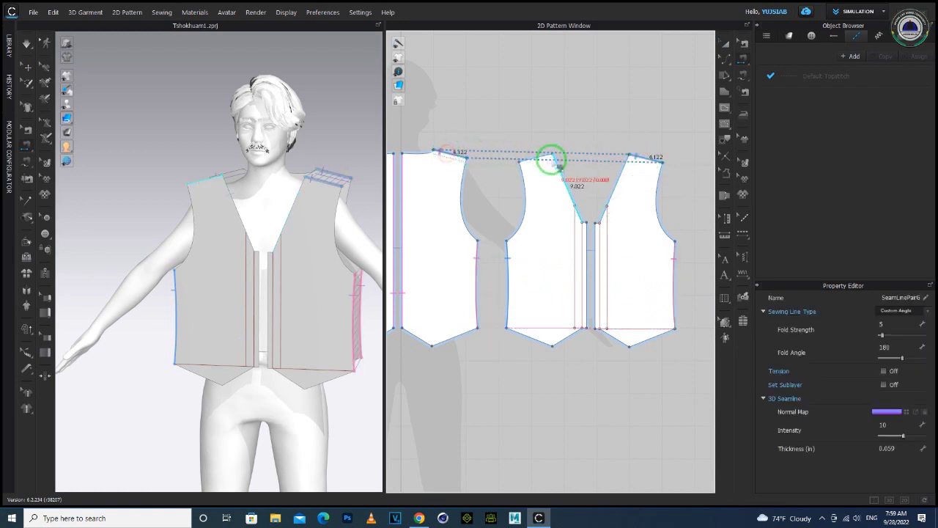
scroll(519, 203, down, 2)
click(528, 171)
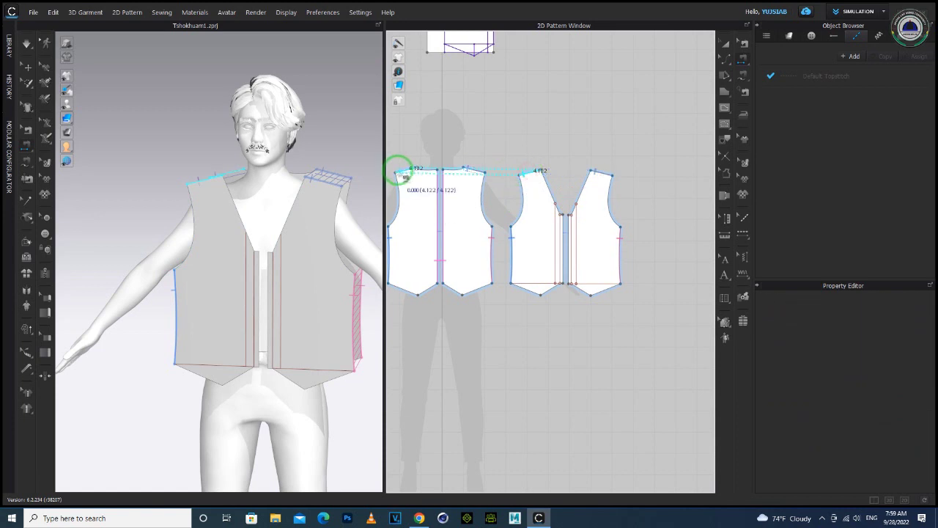
click(400, 169)
right_drag(196, 234, 184, 218)
scroll(425, 275, up, 2)
middle_drag(426, 276, 459, 295)
scroll(459, 295, down, 2)
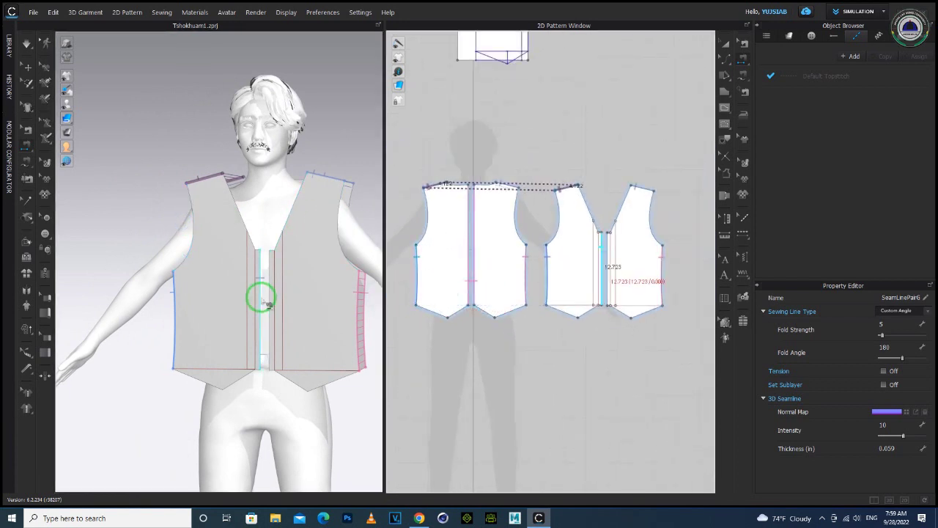
Step: Shift the two front halves on the avatar so that their centre-front placket edges overlap
key(q)
click(317, 290)
right_drag(224, 323, 237, 341)
click(220, 297)
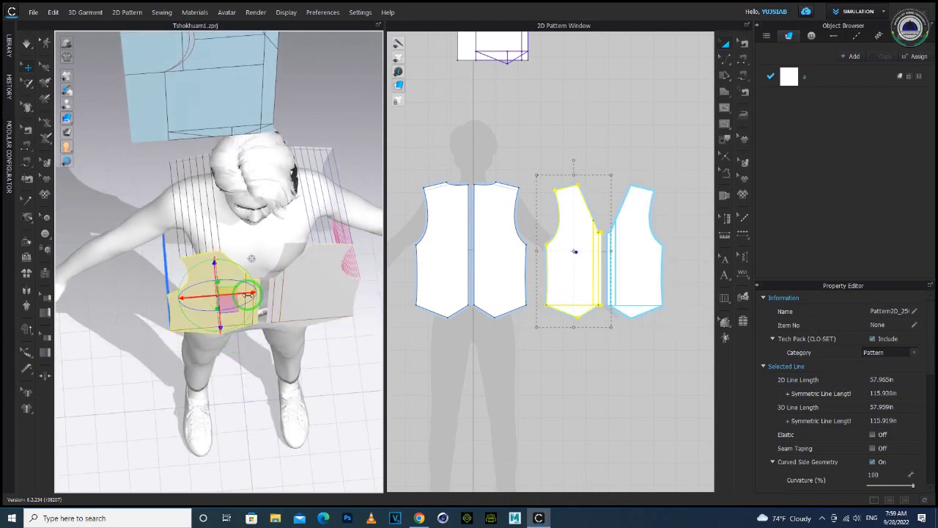
click(326, 293)
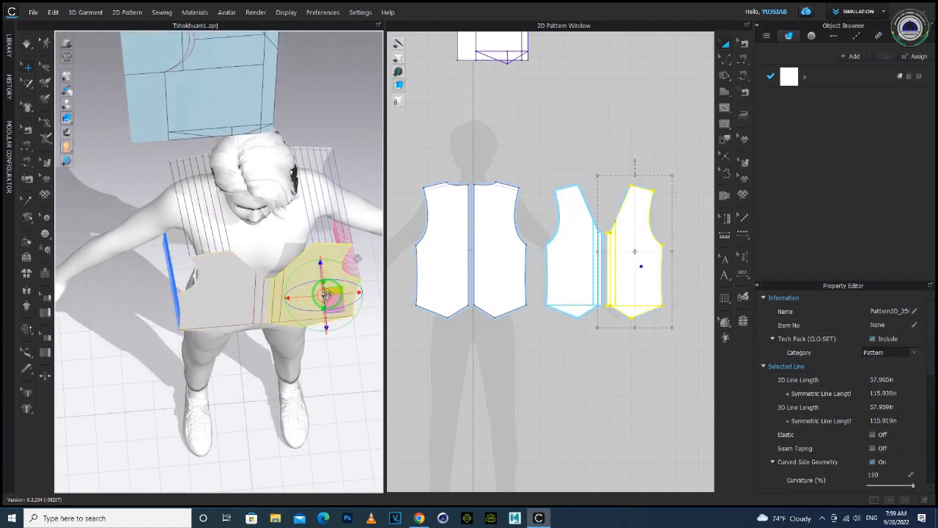
mouse_move(336, 291)
right_down()
mouse_move(308, 273)
mouse_move(350, 299)
mouse_move(341, 304)
right_up()
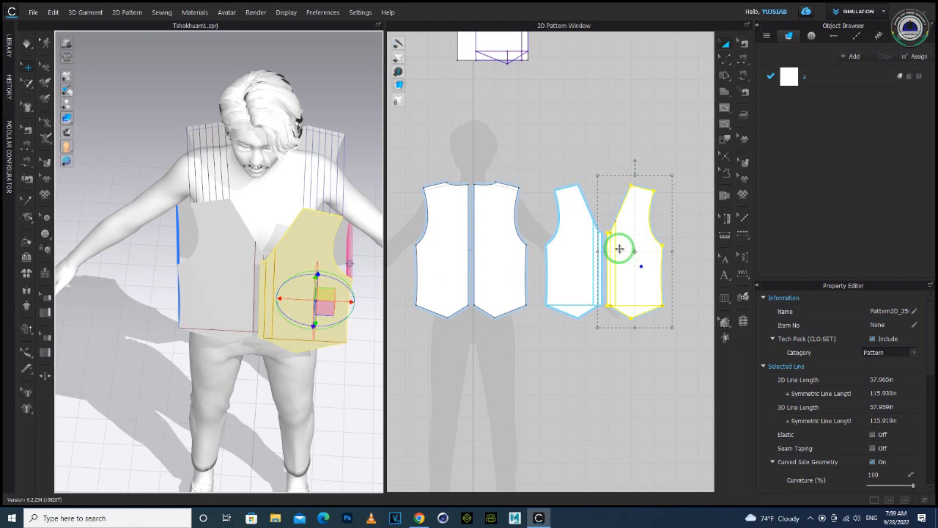
Step: Sew the 14.786 in vertical internal lines of the two front halves to each other to form the overlapping placket
key(n)
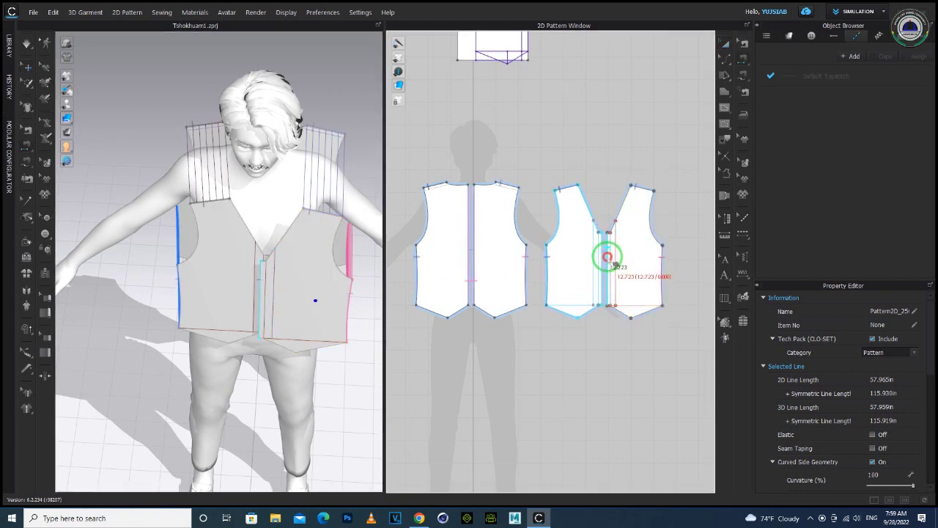
click(609, 259)
scroll(620, 251, up, 2)
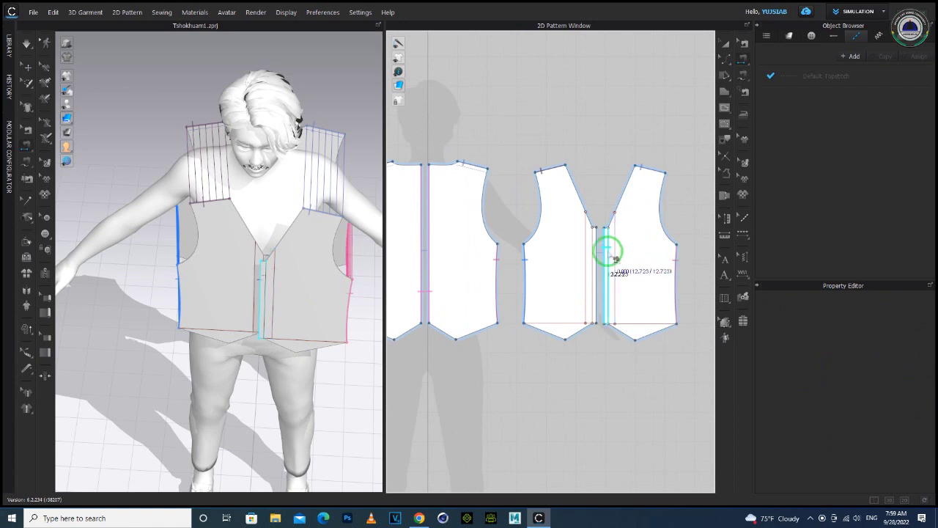
click(614, 259)
key(Escape)
click(617, 264)
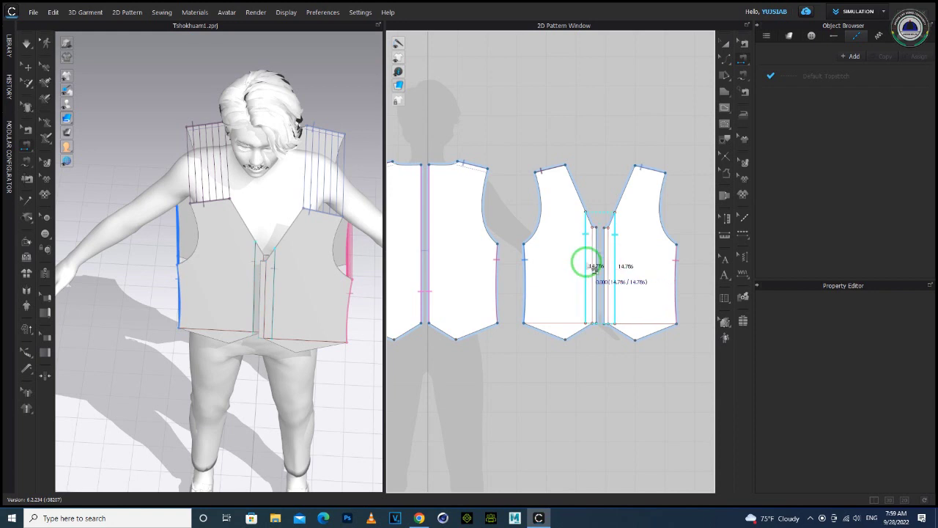
click(594, 268)
Step: Simulate the sewn vest so that it drapes onto the avatar, and inspect the front
right_drag(281, 262, 321, 237)
key(space)
right_drag(322, 237, 278, 245)
scroll(227, 271, up, 5)
right_drag(236, 284, 239, 306)
scroll(244, 305, up, 3)
scroll(293, 320, down, 2)
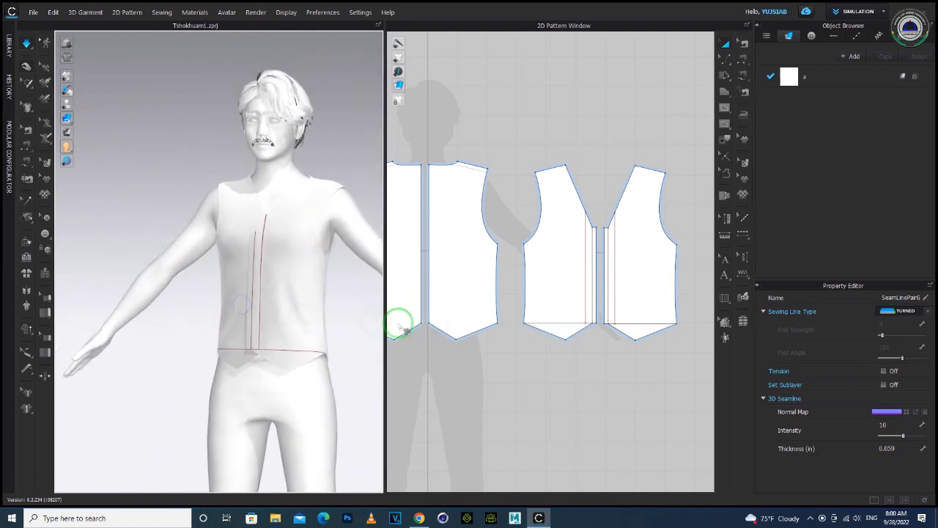
Step: Draw a 9.085 in internal line from side-seam hem corner to centre-back hem corner on the left back half and cut along it
scroll(455, 328, down, 2)
middle_drag(490, 311, 535, 278)
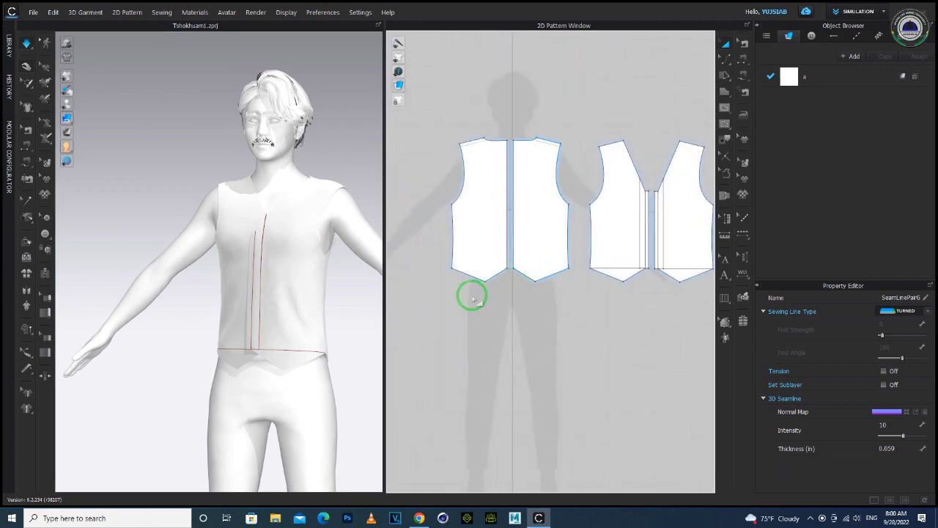
scroll(455, 265, up, 2)
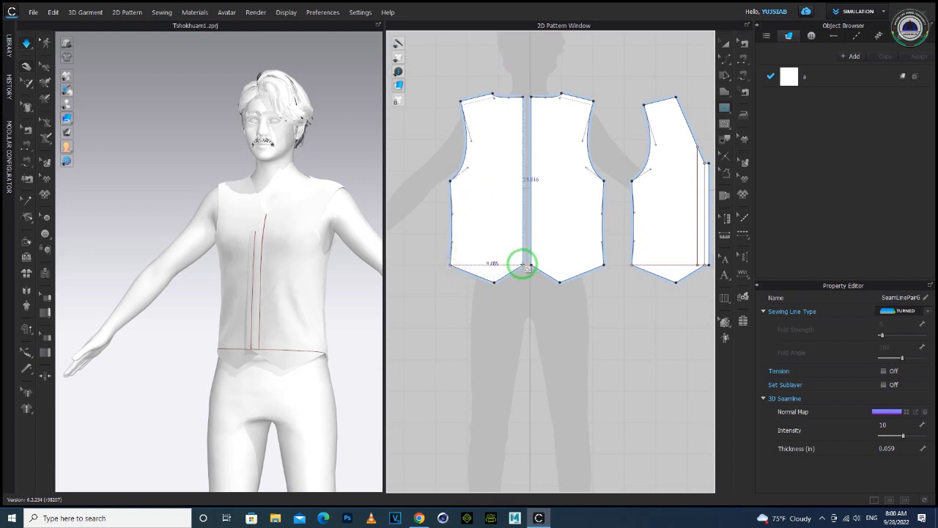
click(522, 264)
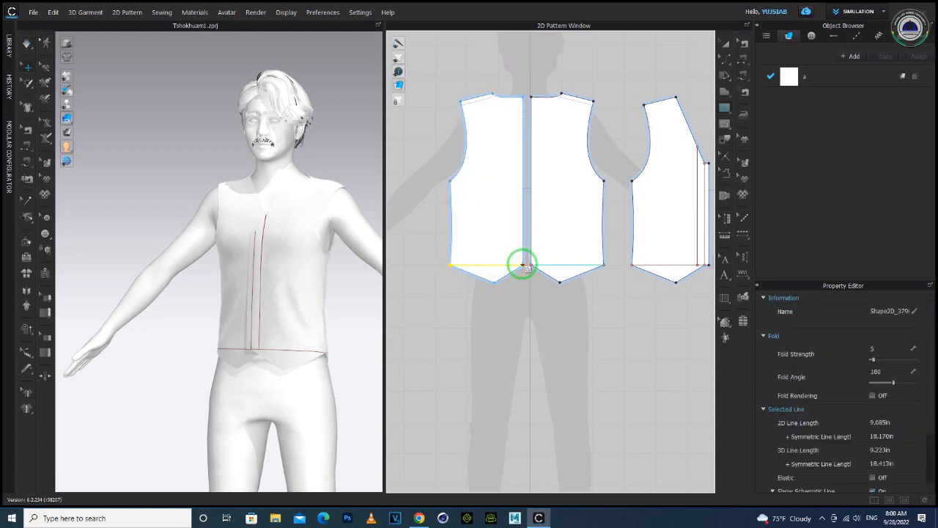
right_click(503, 262)
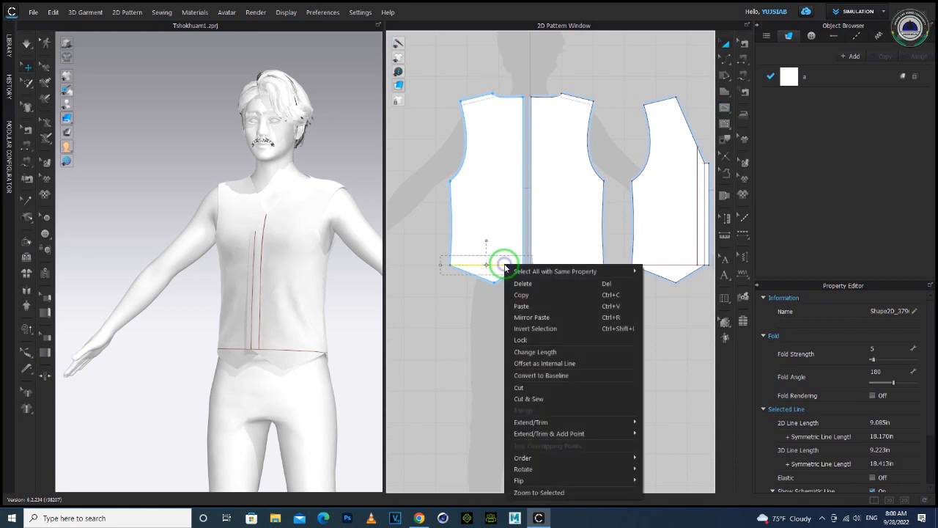
click(529, 389)
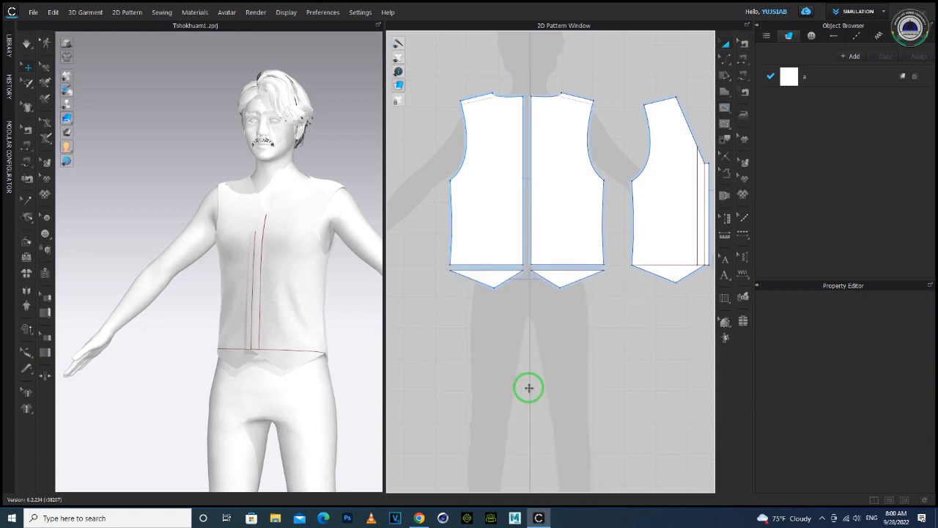
Step: Delete the two pointed hem pieces cut off the back halves
drag(589, 355, 456, 265)
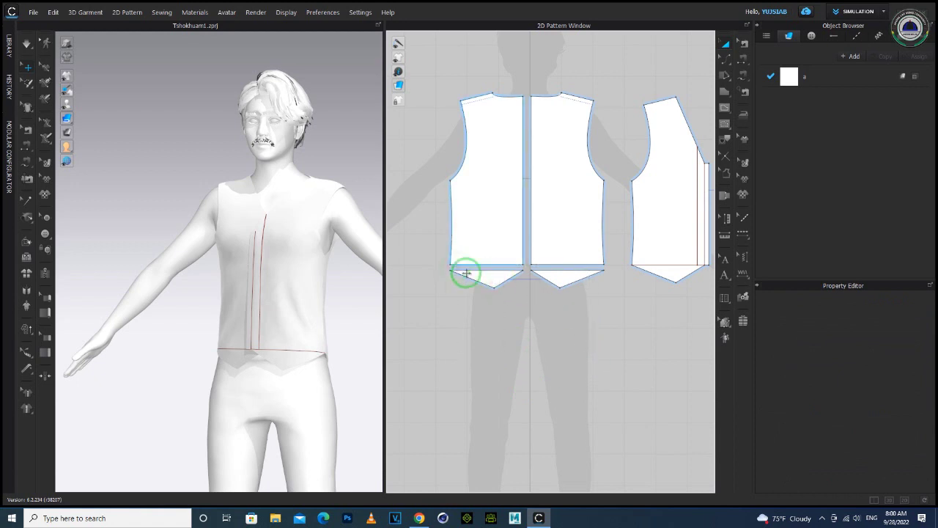
drag(601, 317, 438, 268)
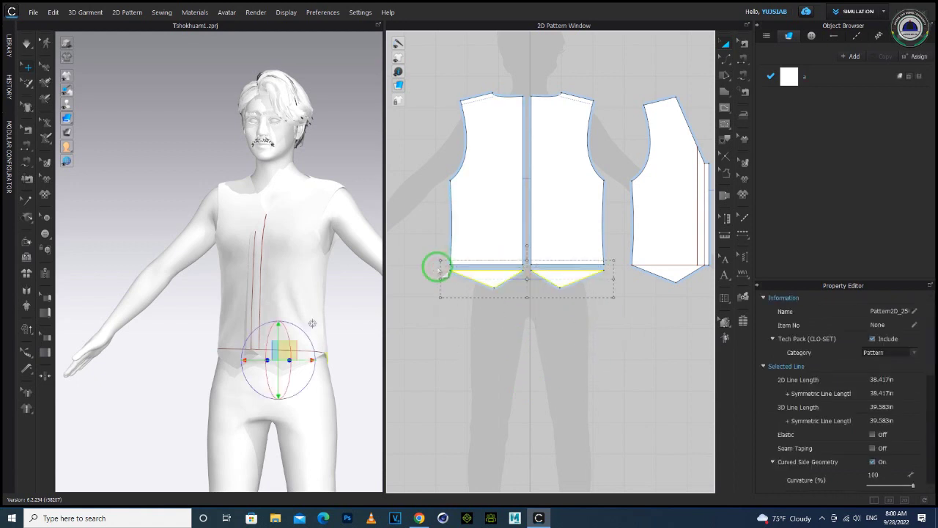
key(Delete)
Step: Simulate the vest with its straight back hem, and check the fit with the strain map before restoring the normal garment view
right_drag(129, 345, 288, 332)
key(space)
right_drag(284, 335, 226, 287)
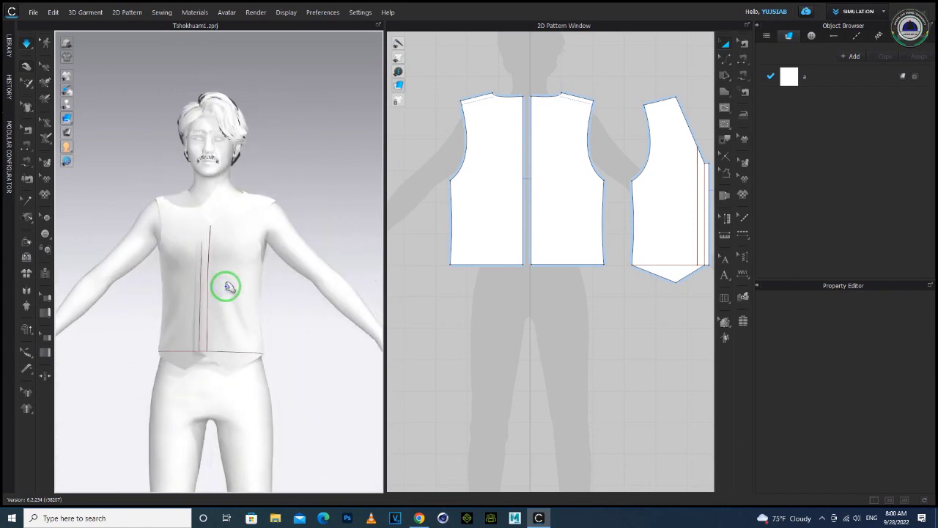
key(alt+7)
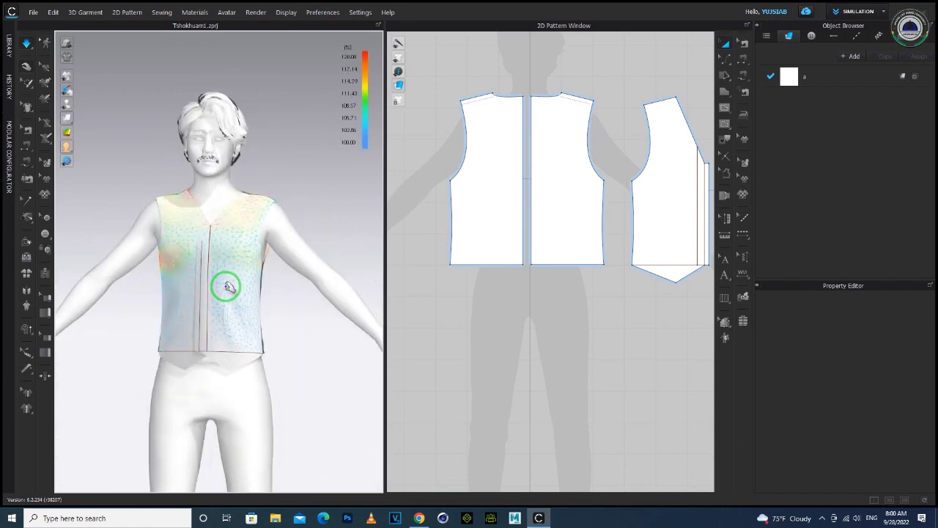
key(alt+2)
Step: Paste three copies of the top button straight down the left front placket at 3.741 in intervals
scroll(568, 286, up, 2)
middle_drag(568, 286, 469, 304)
scroll(626, 198, down, 4)
scroll(628, 199, up, 2)
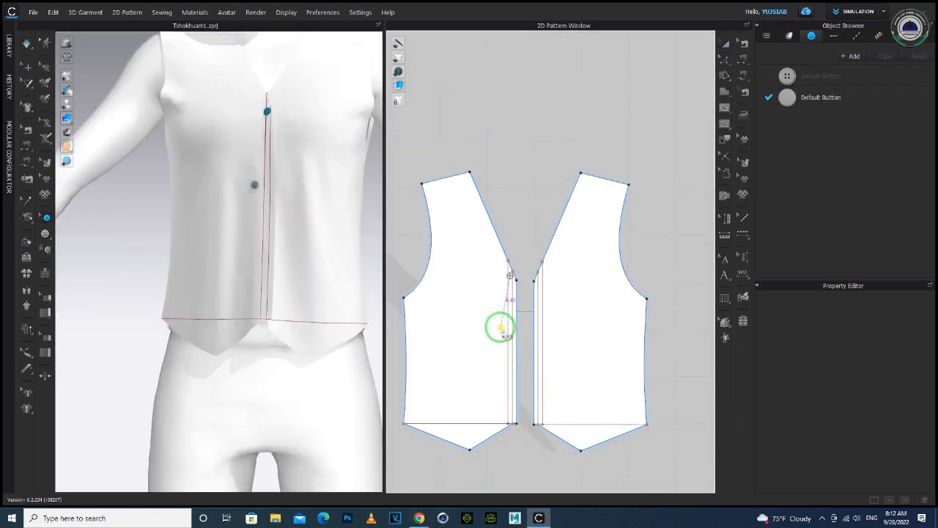
scroll(498, 325, up, 5)
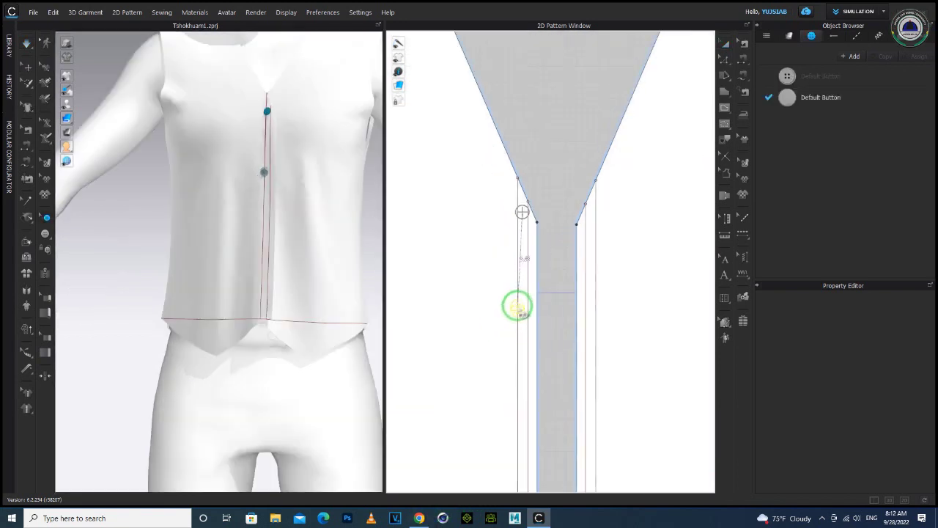
scroll(515, 311, down, 3)
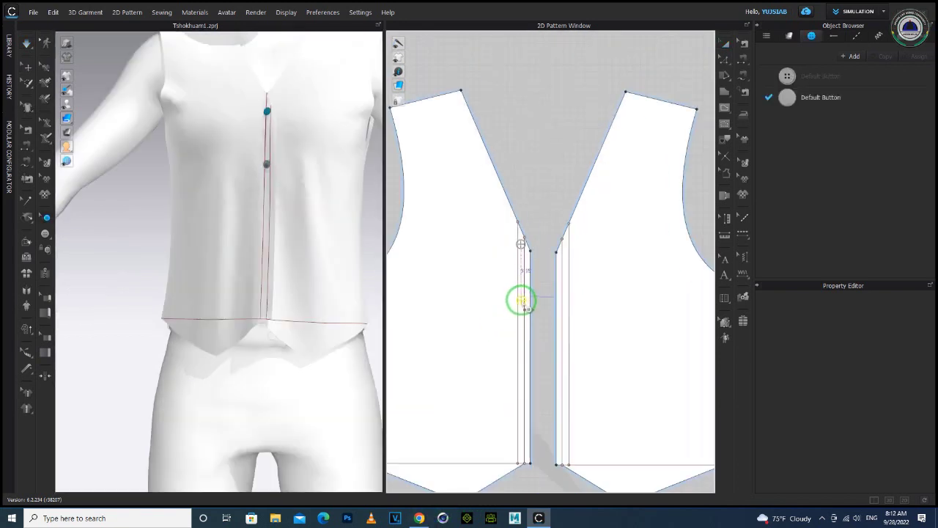
scroll(520, 301, up, 3)
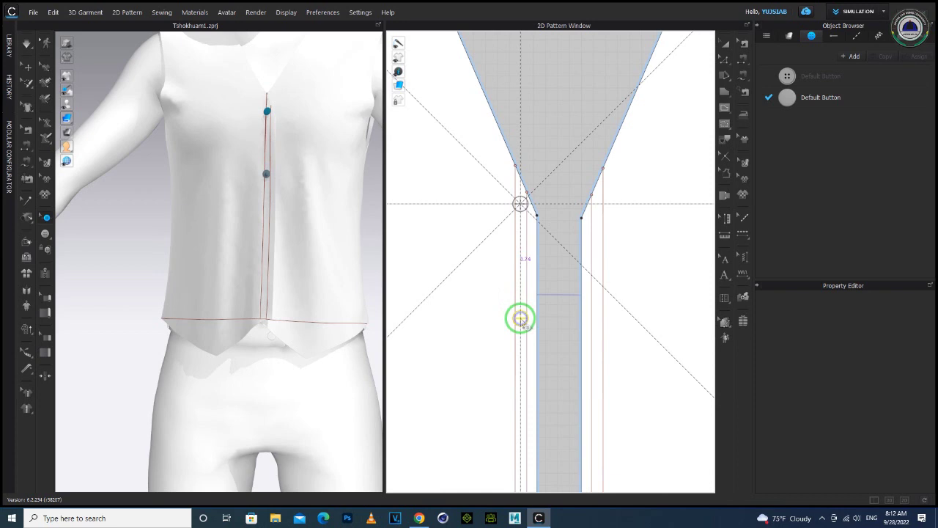
click(520, 318)
click(538, 192)
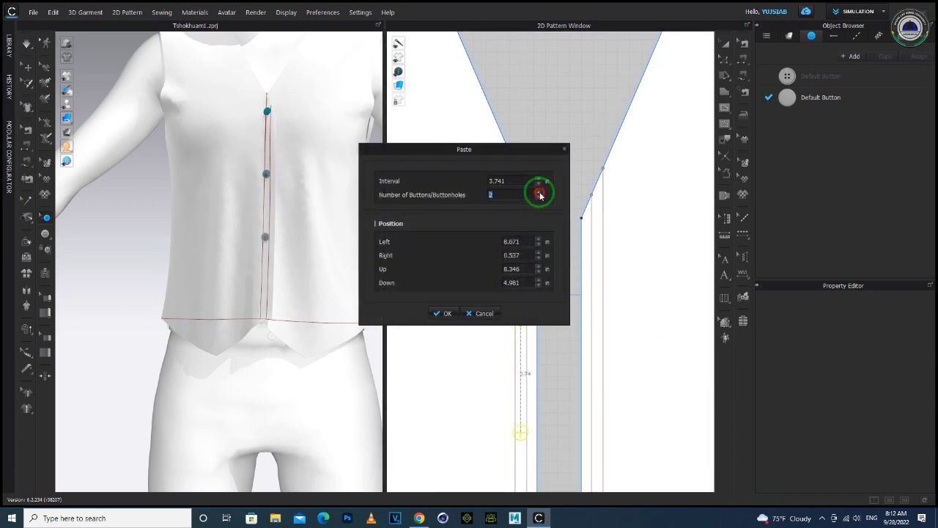
click(444, 313)
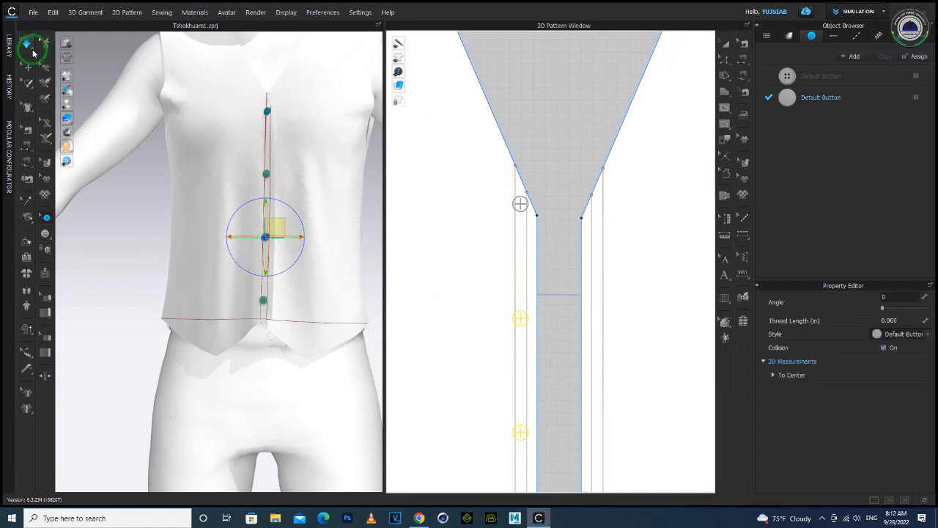
click(28, 69)
mouse_move(182, 237)
right_down()
mouse_move(260, 228)
mouse_move(186, 234)
right_up()
Step: Select fabric a, used by the vest pieces, and open the image picker for its front texture
click(595, 127)
scroll(572, 154, down, 6)
click(812, 35)
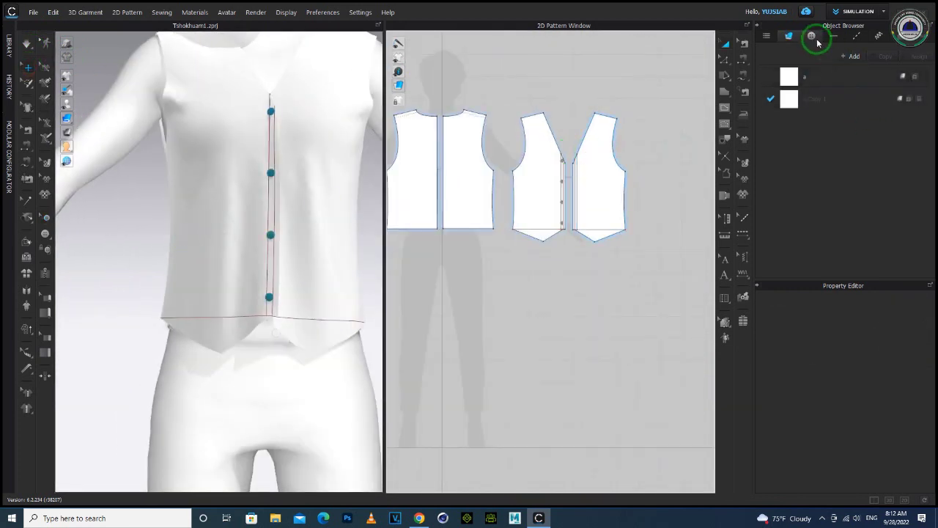
click(724, 46)
click(843, 81)
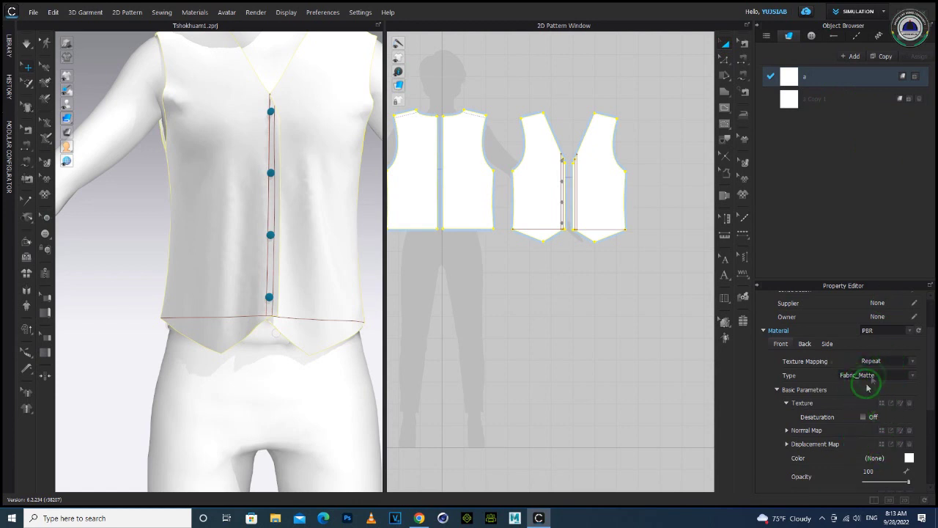
scroll(872, 379, up, 2)
scroll(875, 375, down, 5)
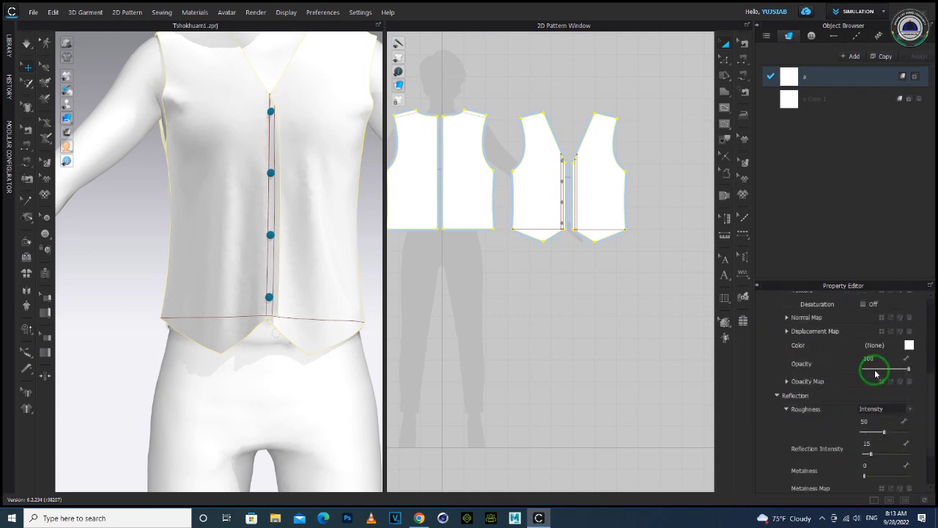
scroll(877, 335, up, 2)
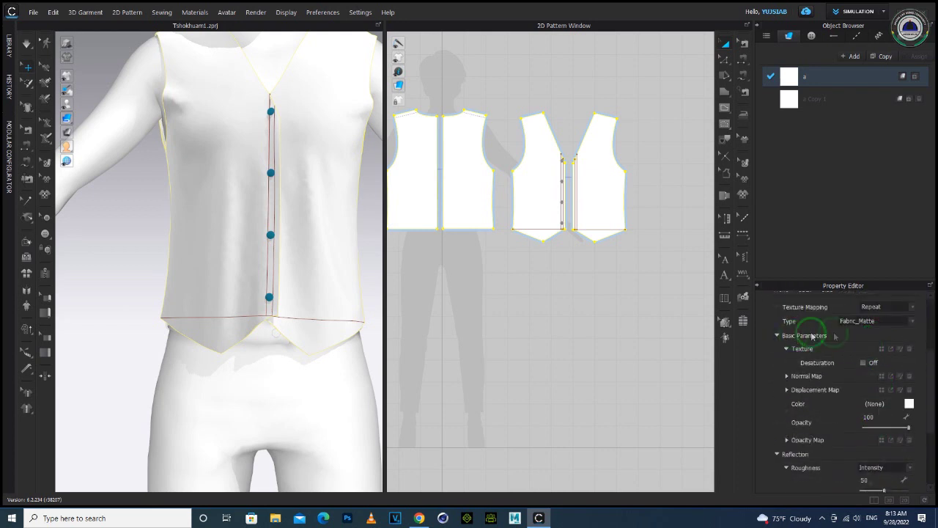
click(880, 350)
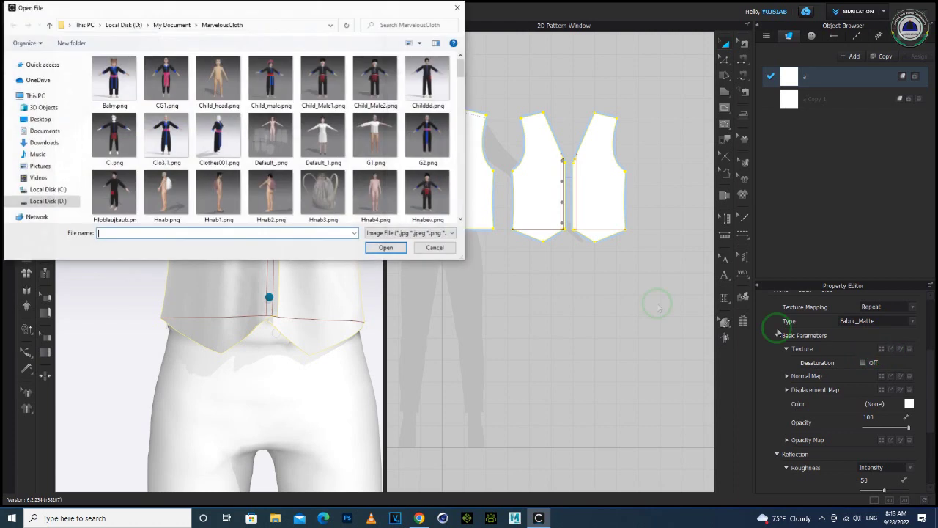
Step: Load the black background with gold leaves image from the Iclone Plugin Fabric1 folder as the texture of fabric a
click(63, 200)
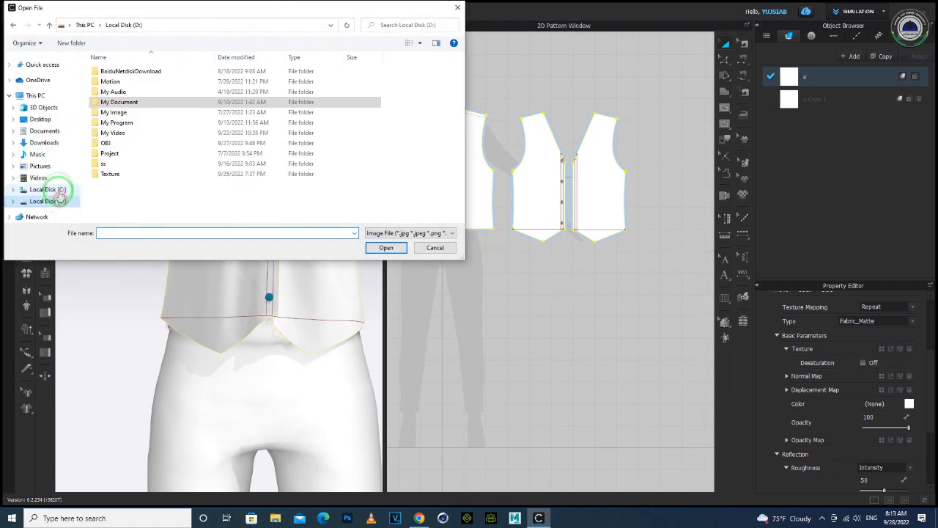
double_click(135, 107)
double_click(135, 129)
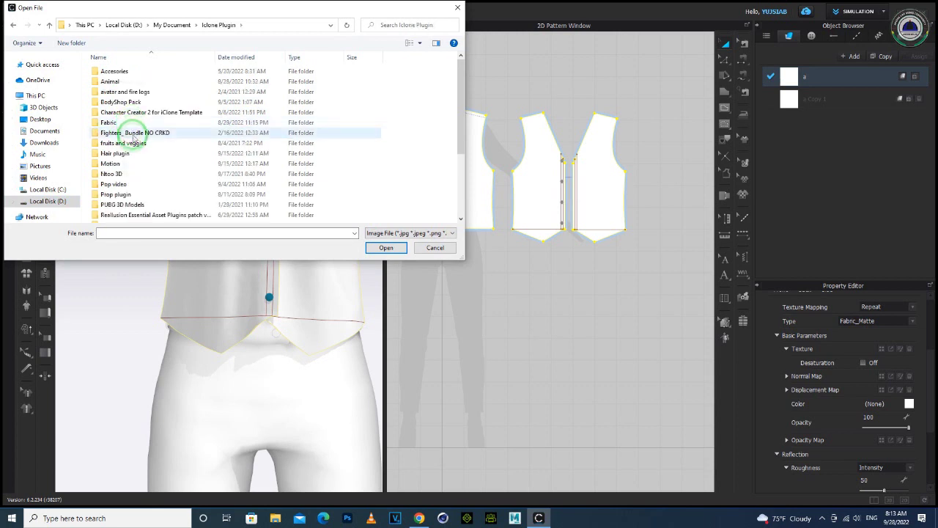
click(136, 123)
double_click(135, 123)
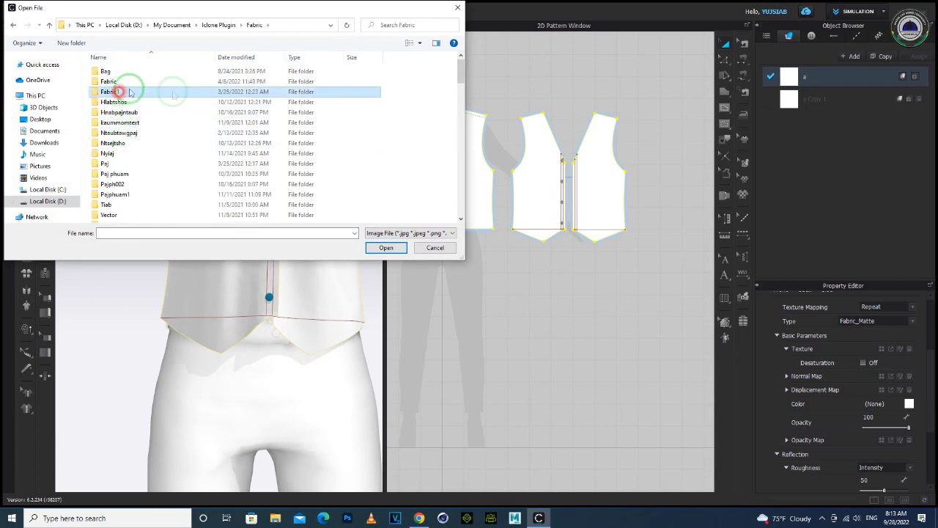
double_click(117, 92)
scroll(226, 141, down, 5)
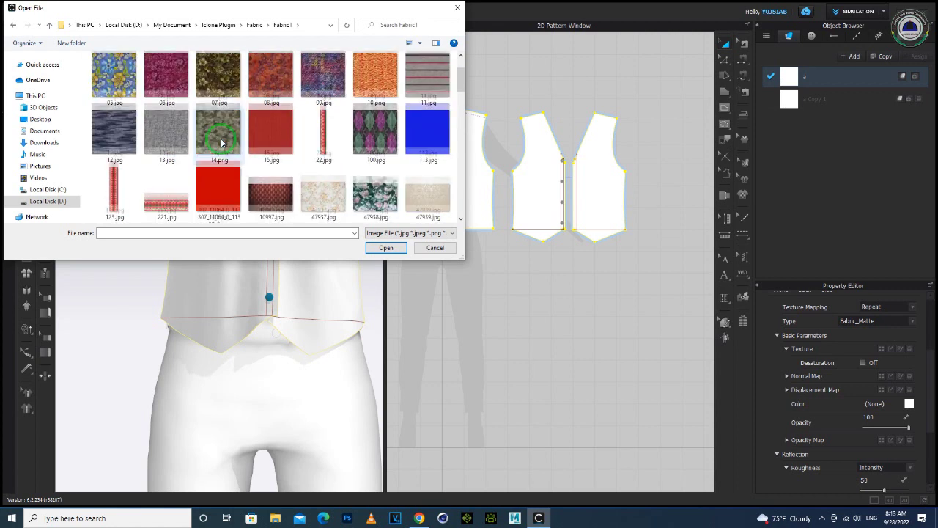
scroll(223, 144, down, 3)
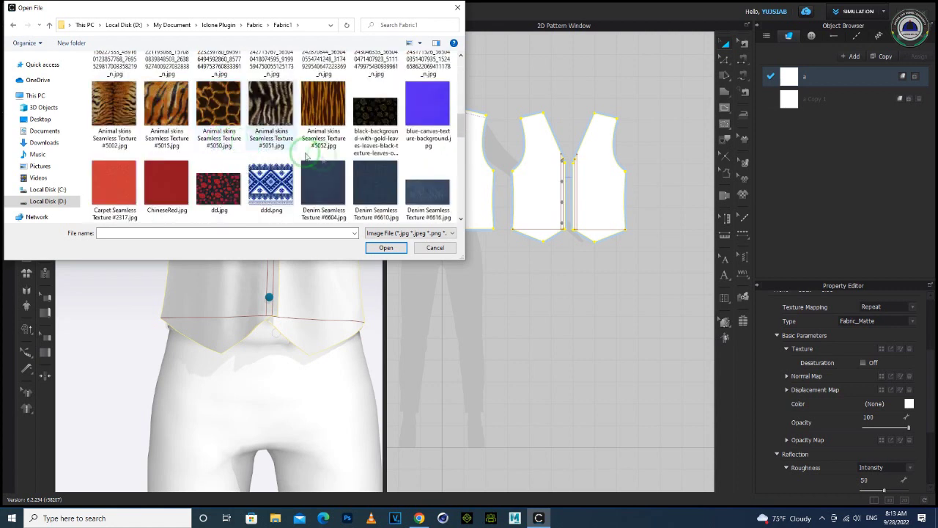
double_click(374, 122)
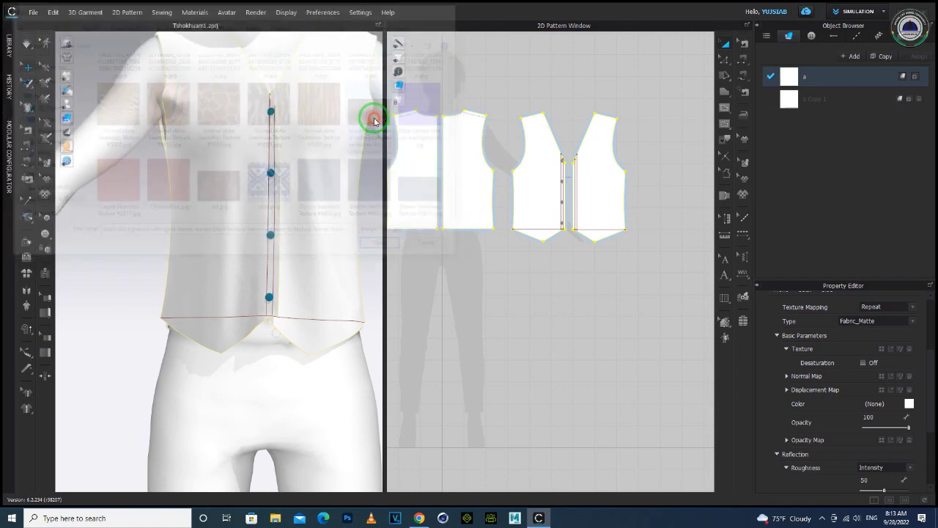
right_drag(330, 167, 180, 230)
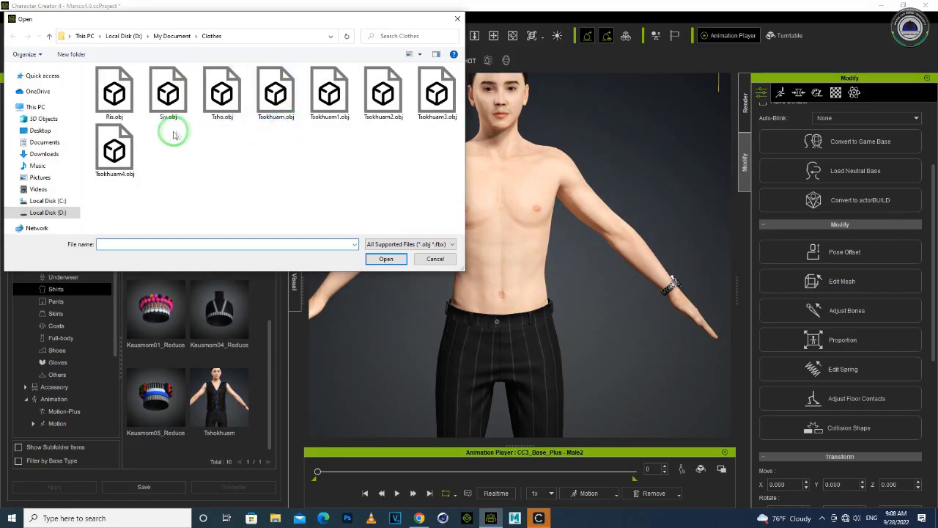
Step: Switch to Character Creator 4, import Tsokhuam4.obj onto the male character and set the vest's Z move to 2.200
double_click(115, 143)
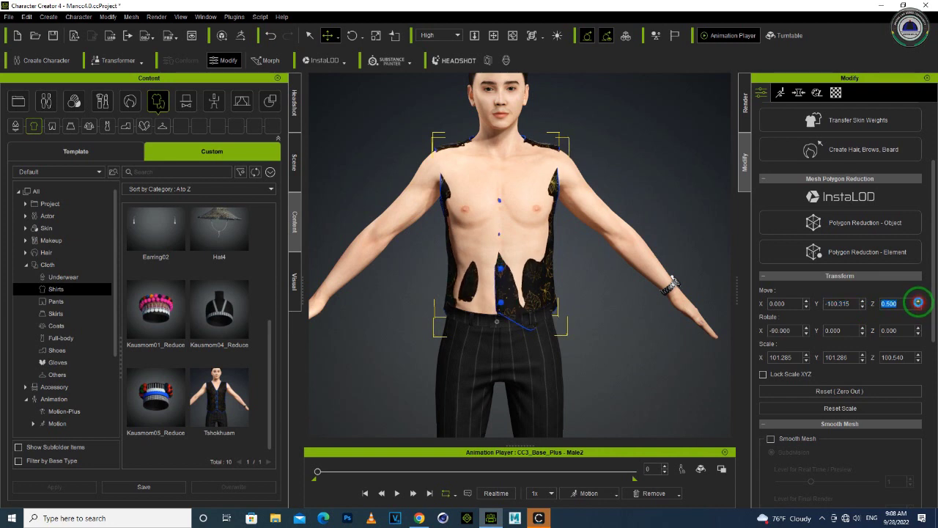
click(918, 301)
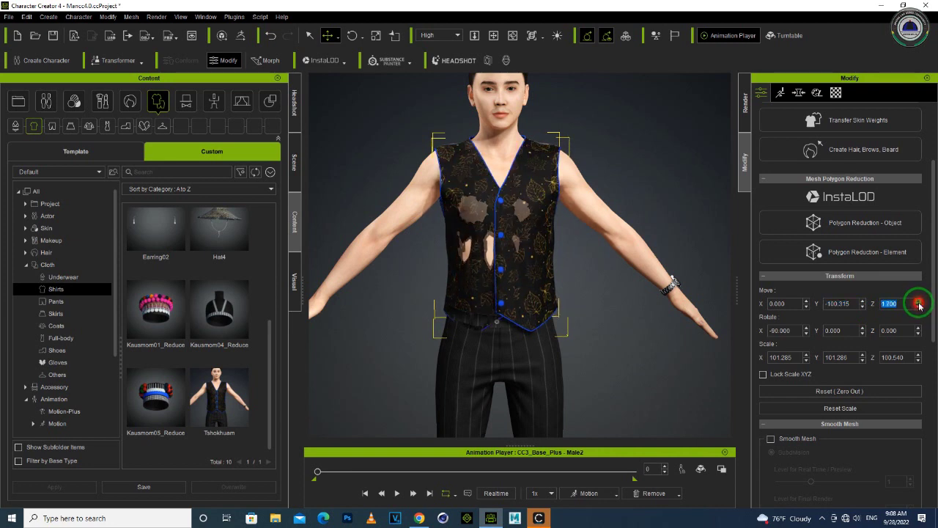
drag(918, 303, 919, 303)
Step: Check the vest against the body from the side and set its Z move to 2.500
right_drag(576, 277, 255, 262)
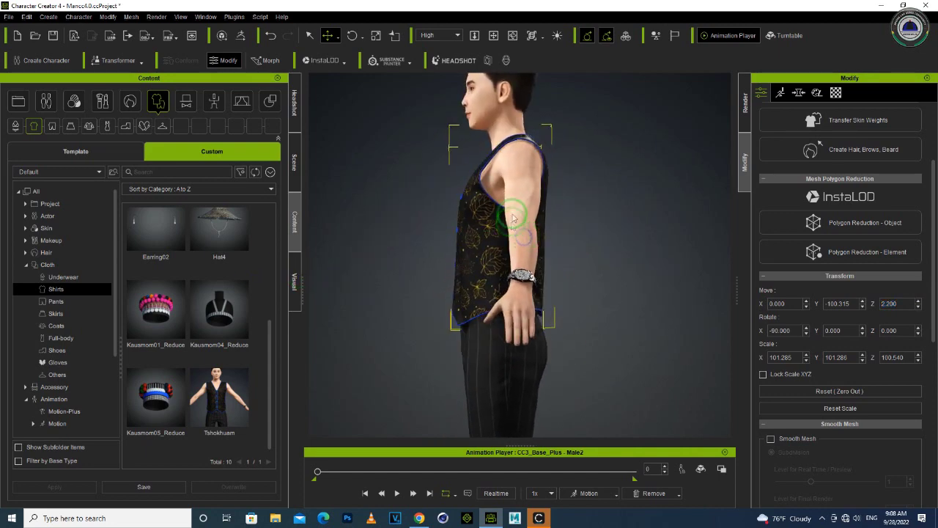
scroll(506, 220, up, 6)
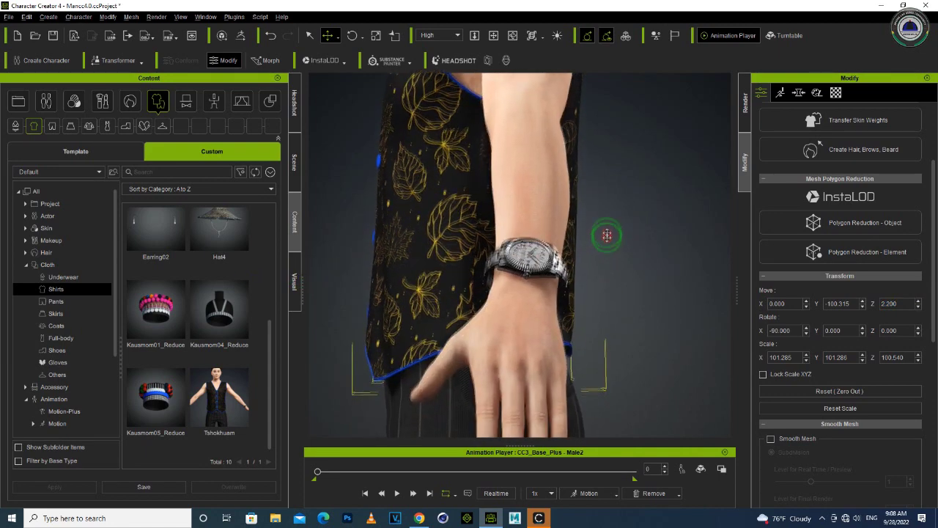
right_drag(606, 235, 924, 316)
click(919, 305)
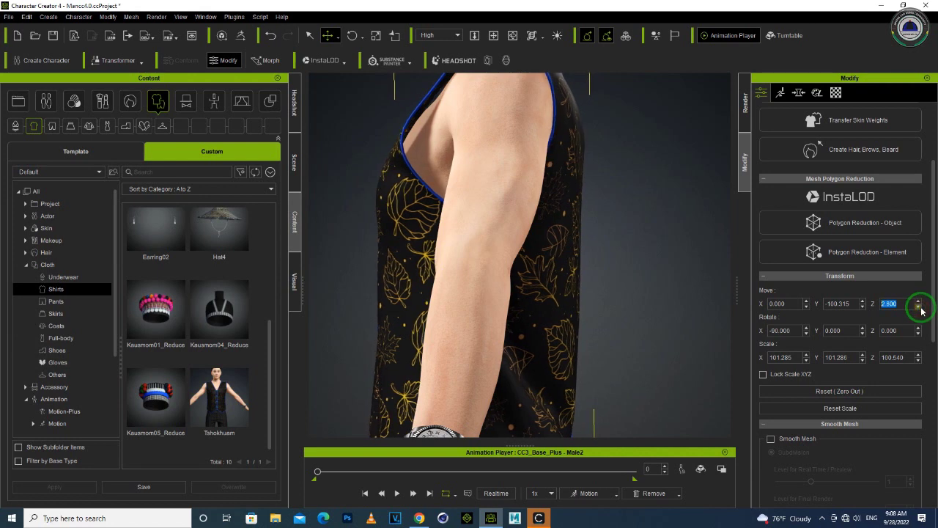
right_drag(654, 310, 886, 300)
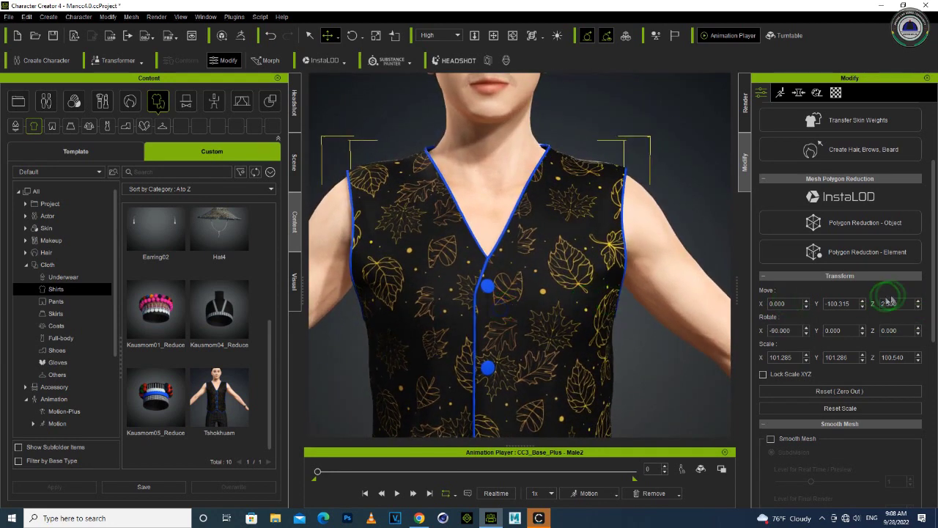
Step: Lower the vest on the shoulders to a Y move of -100.815 and check the fit on the whole figure
click(862, 307)
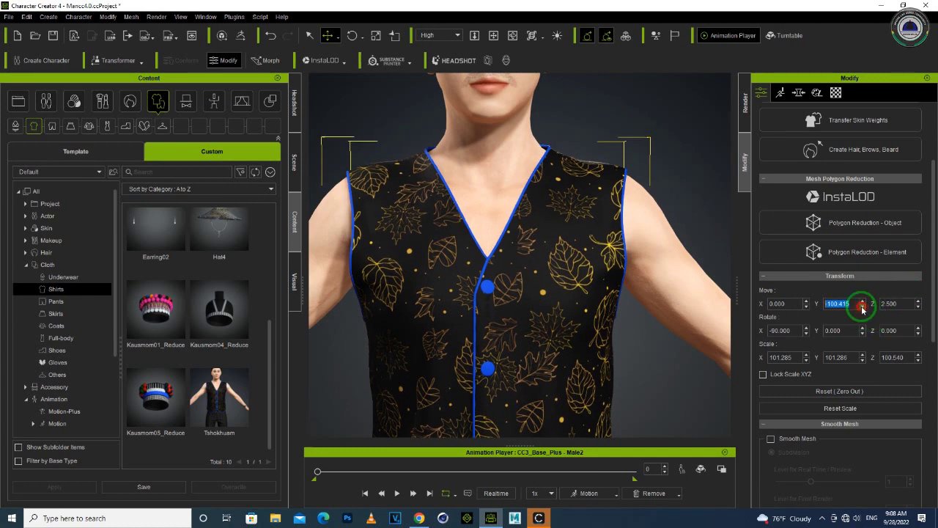
right_drag(660, 308, 649, 271)
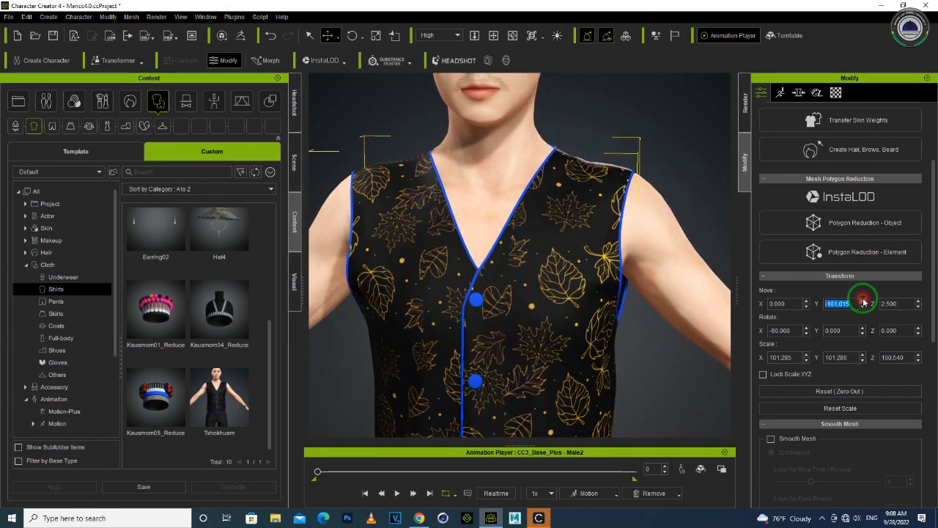
right_drag(663, 242, 714, 352)
scroll(390, 248, up, 5)
scroll(455, 244, down, 10)
right_drag(590, 309, 547, 331)
middle_drag(548, 331, 477, 220)
scroll(486, 273, down, 5)
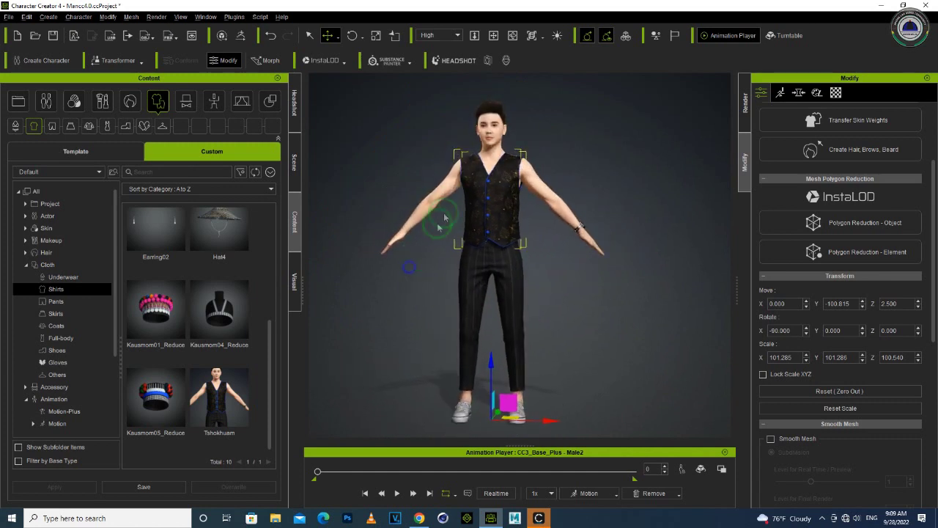
Step: Refine the vest's fit around the shoulders and back by setting its Y move to -100.615 and Z move to 2.300
scroll(477, 194, up, 5)
middle_drag(481, 154, 488, 256)
right_drag(448, 258, 567, 244)
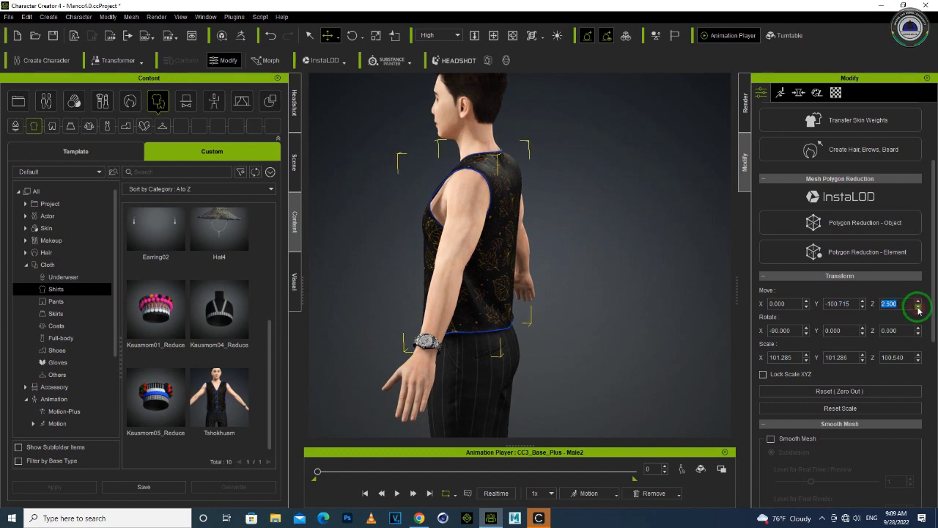
right_drag(431, 303, 525, 284)
alt+right_drag(511, 133, 443, 293)
alt+drag(443, 293, 452, 335)
alt+right_drag(433, 291, 425, 286)
drag(425, 286, 399, 249)
click(862, 301)
right_drag(498, 335, 466, 339)
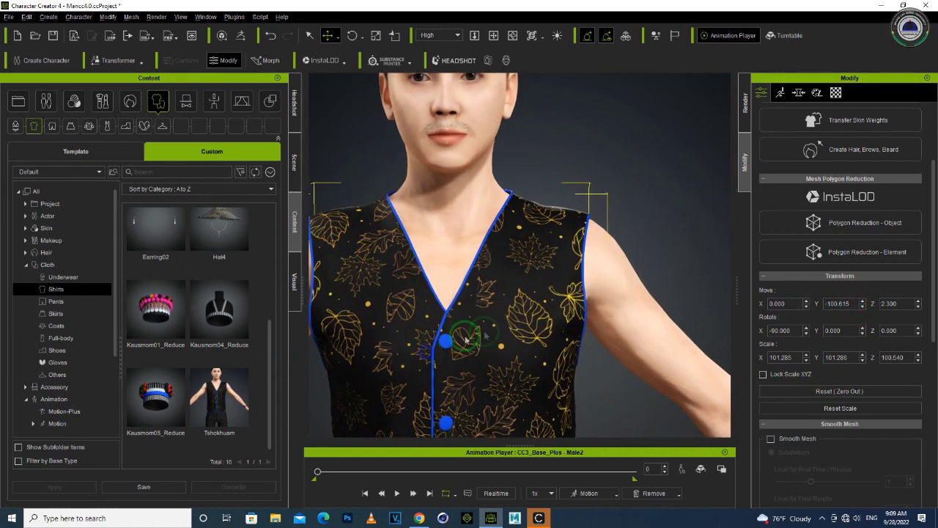
Step: Transfer skin weights to the vest using the Default clothing template
scroll(503, 318, up, 5)
scroll(505, 318, down, 10)
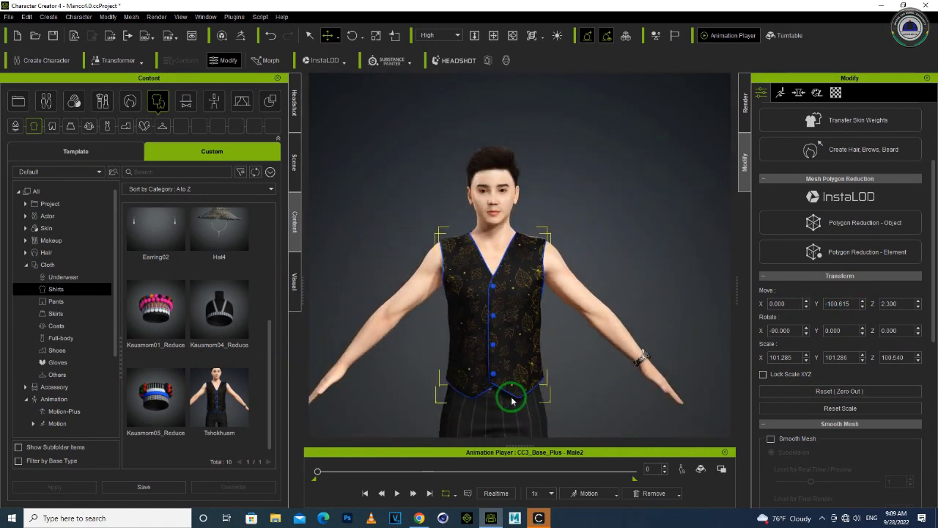
right_drag(511, 400, 590, 324)
click(836, 120)
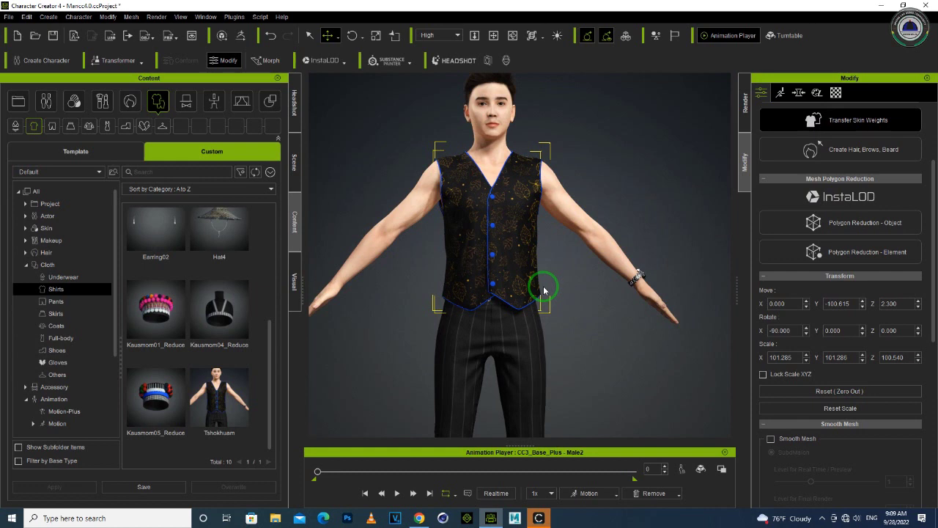
click(414, 178)
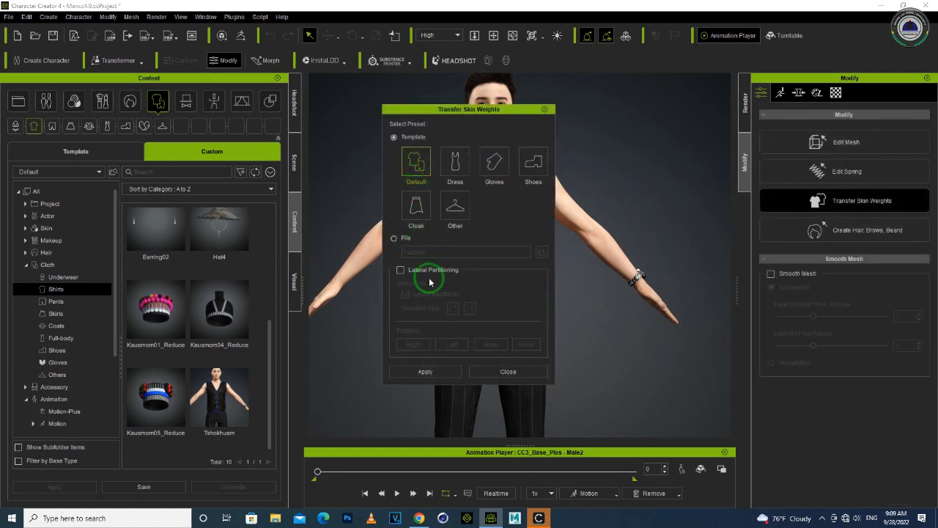
click(427, 372)
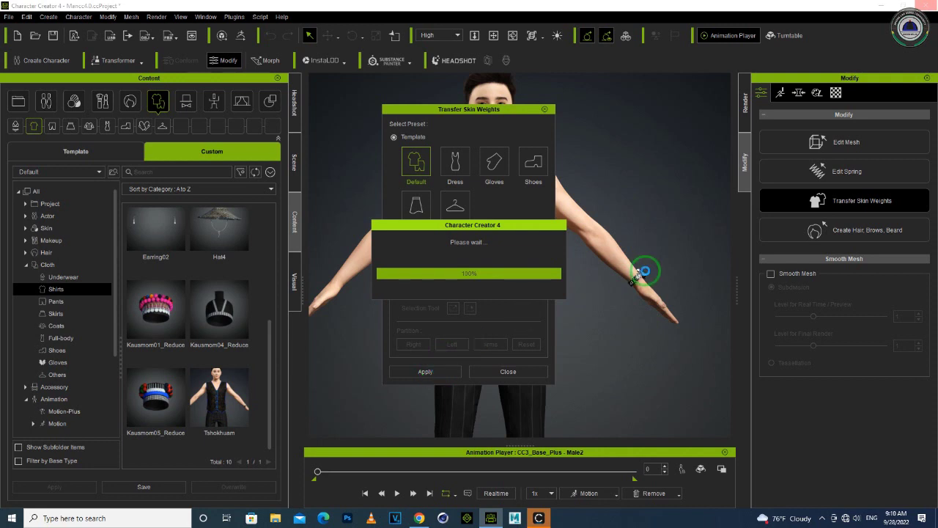
click(507, 371)
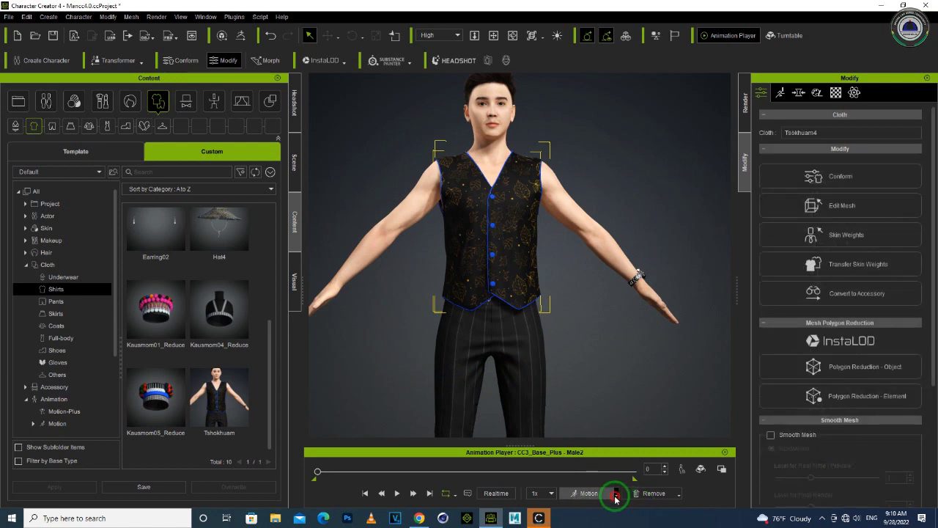
Step: Apply the Walk Relaxed_3End motion from the template Human Male Move animations to the character
click(616, 495)
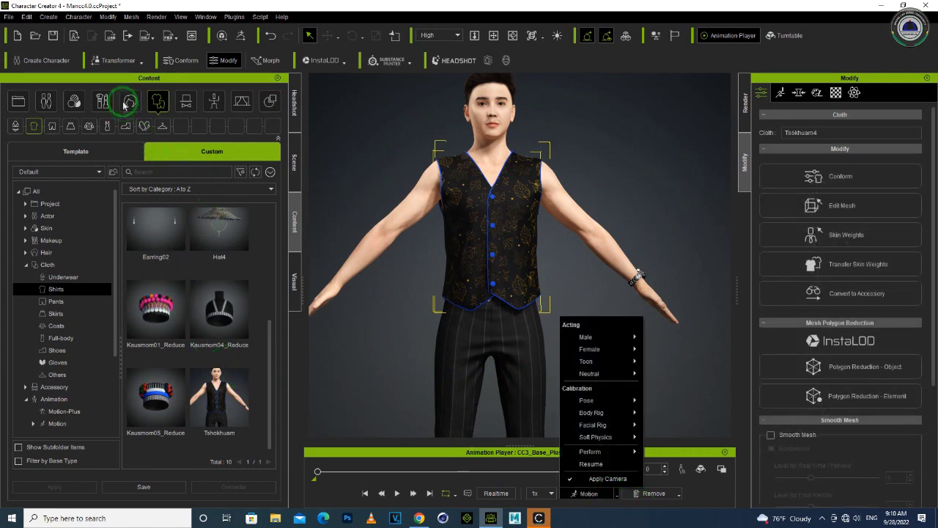
click(208, 105)
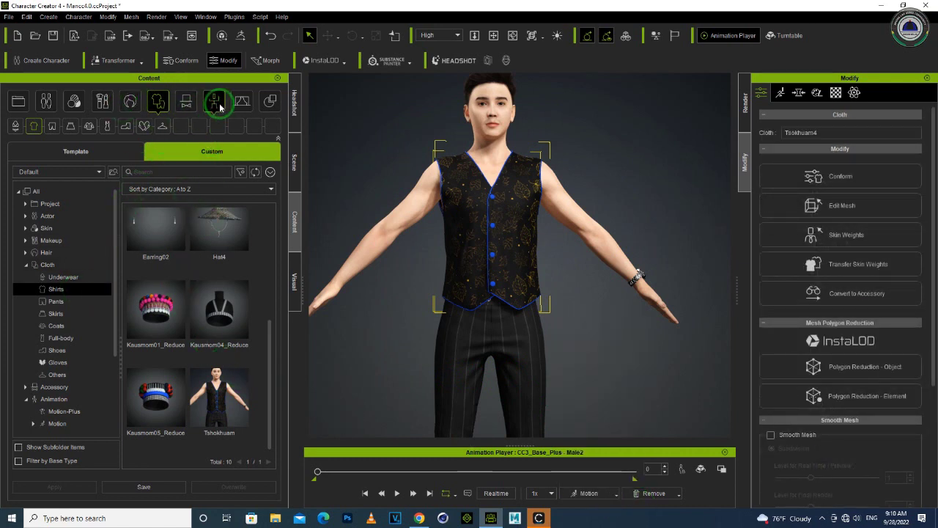
click(218, 105)
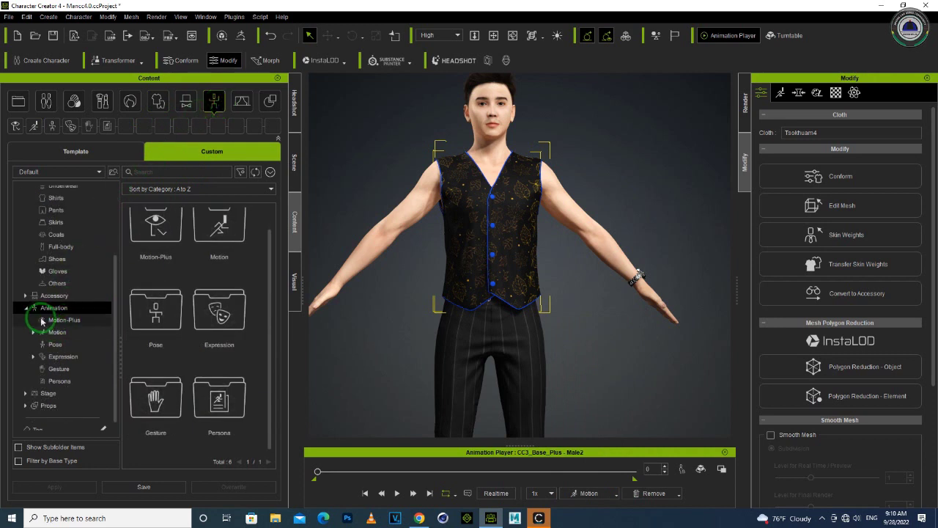
click(75, 151)
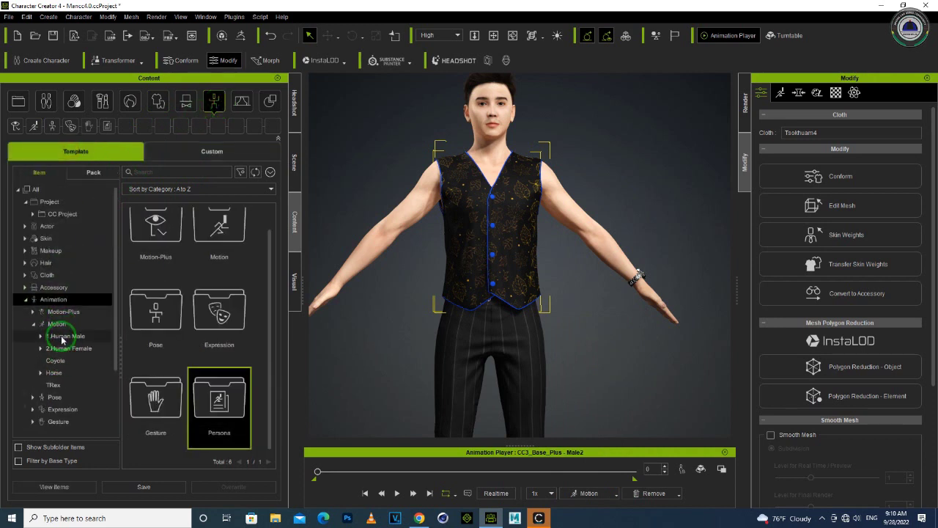
click(63, 336)
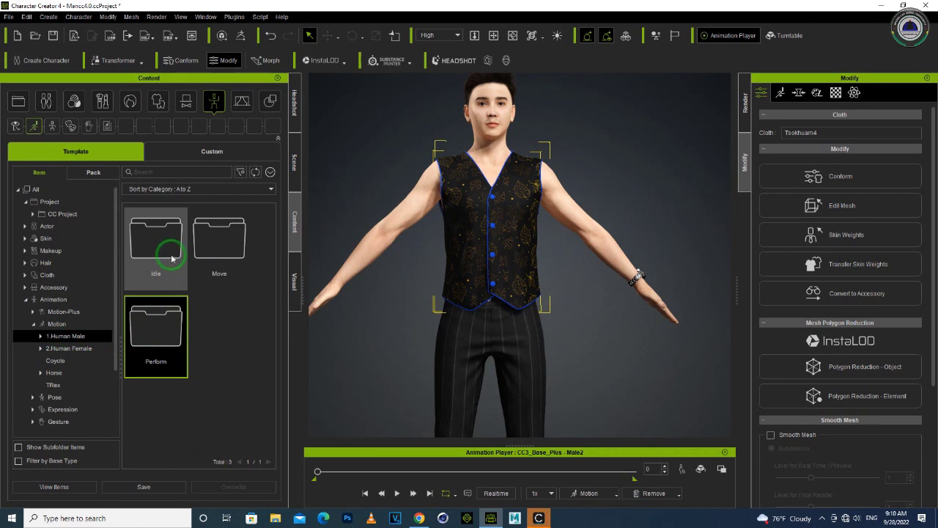
double_click(173, 317)
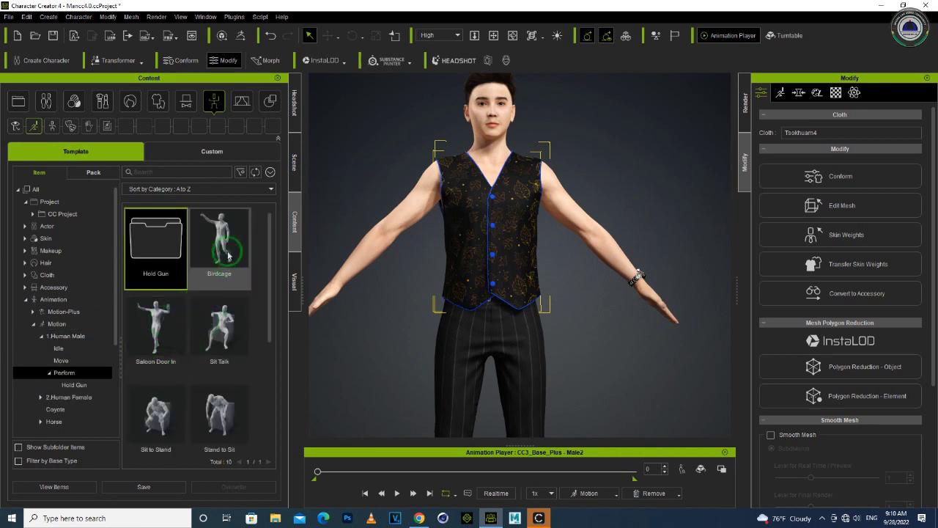
click(73, 384)
click(63, 350)
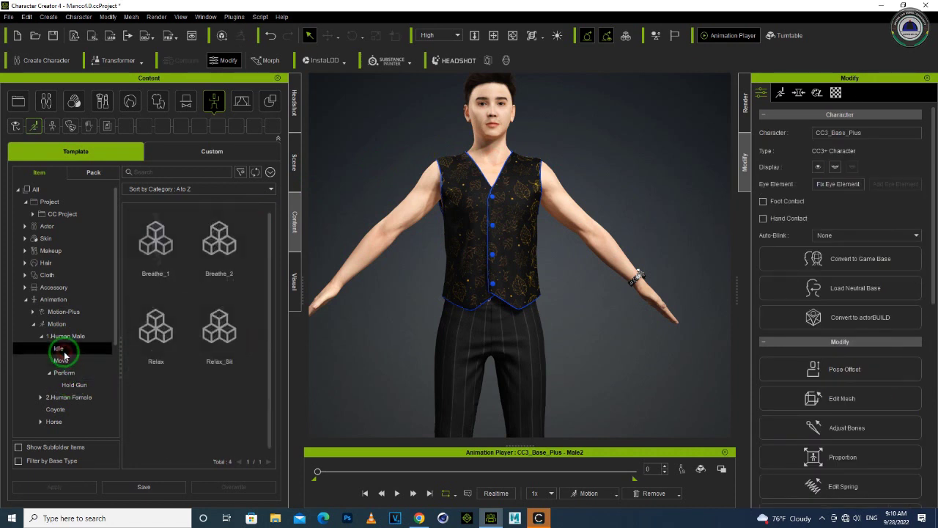
click(63, 360)
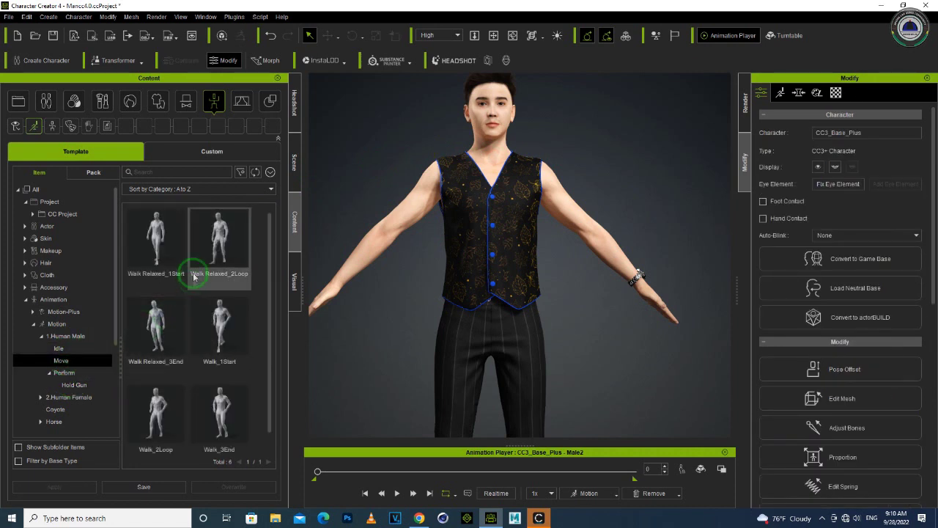
click(156, 328)
double_click(156, 327)
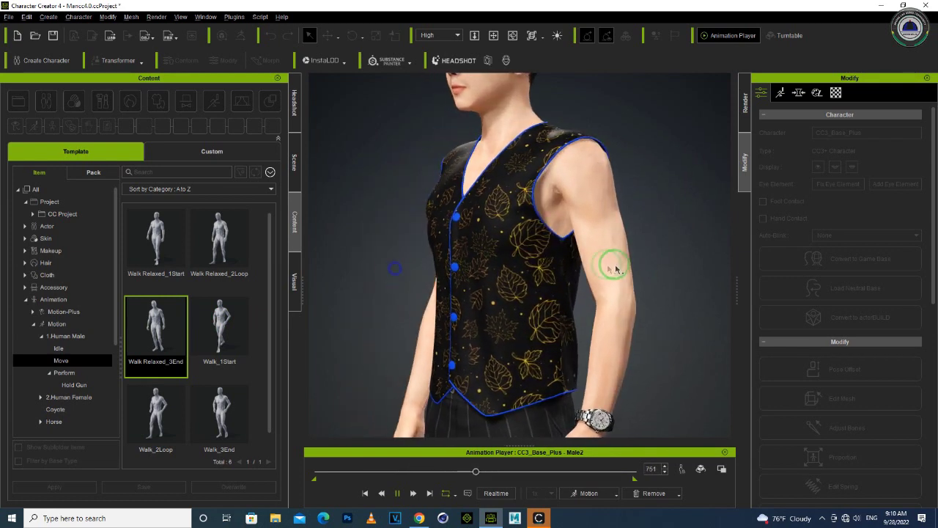
Step: Inspect the moving vest from several sides and apply the Walk Relaxed_2Loop motion to the character
right_drag(445, 273, 420, 270)
right_drag(620, 270, 516, 268)
right_drag(667, 274, 463, 271)
right_drag(605, 276, 252, 396)
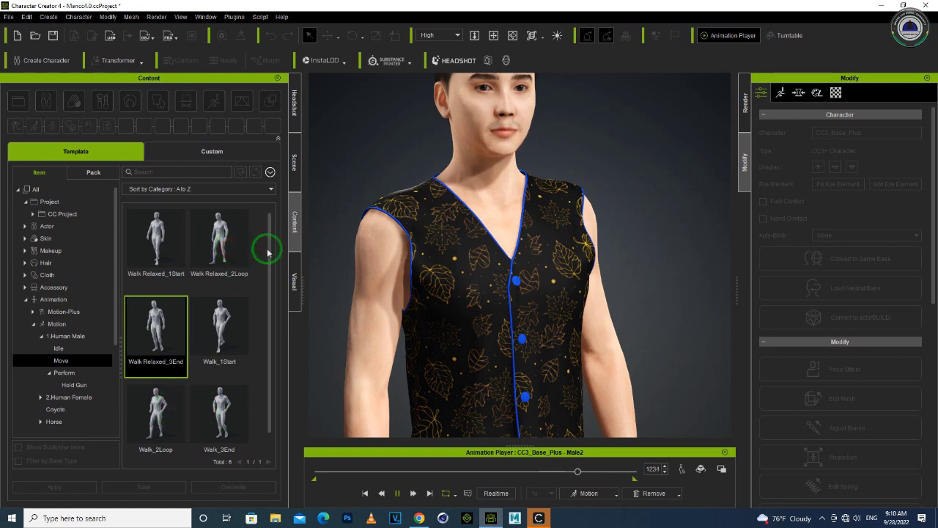
double_click(218, 245)
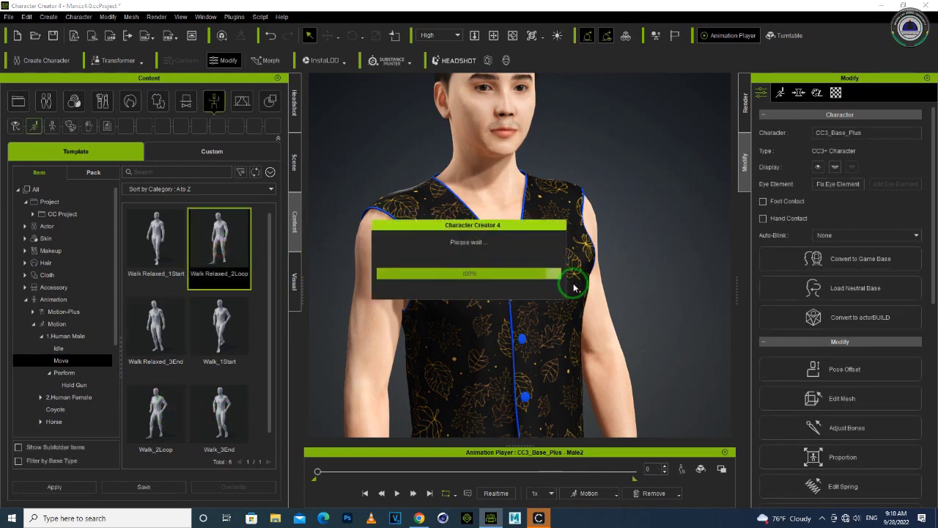